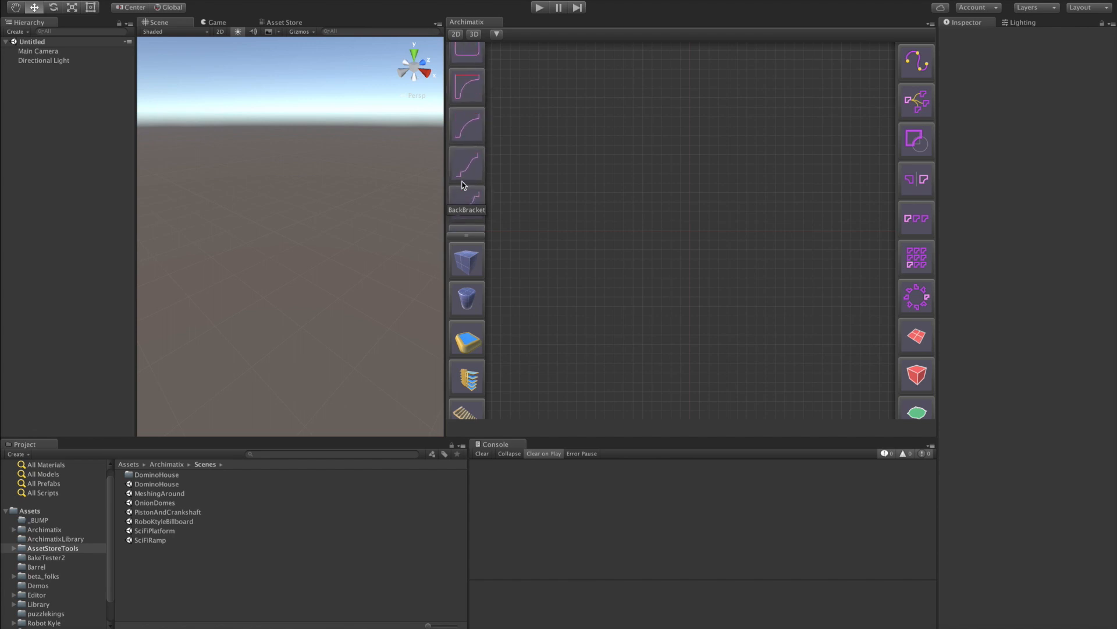
Step: Add a CathedralPlan shape from the 2D shape library to the empty node graph
scroll(463, 185, "up", 8)
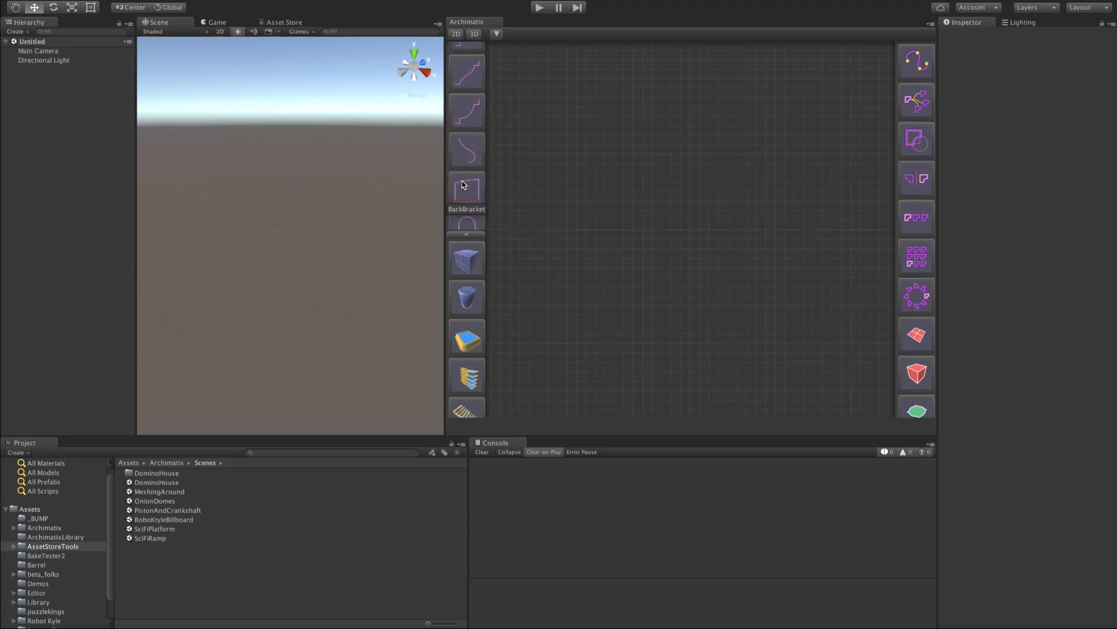
scroll(463, 185, "down", 1)
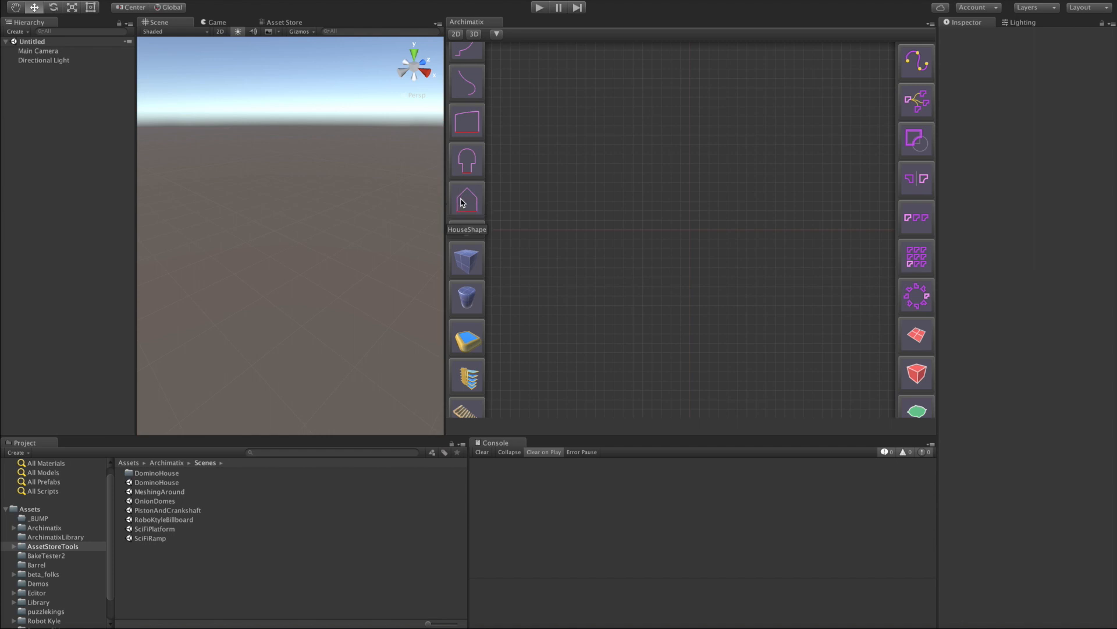
left_click(466, 159)
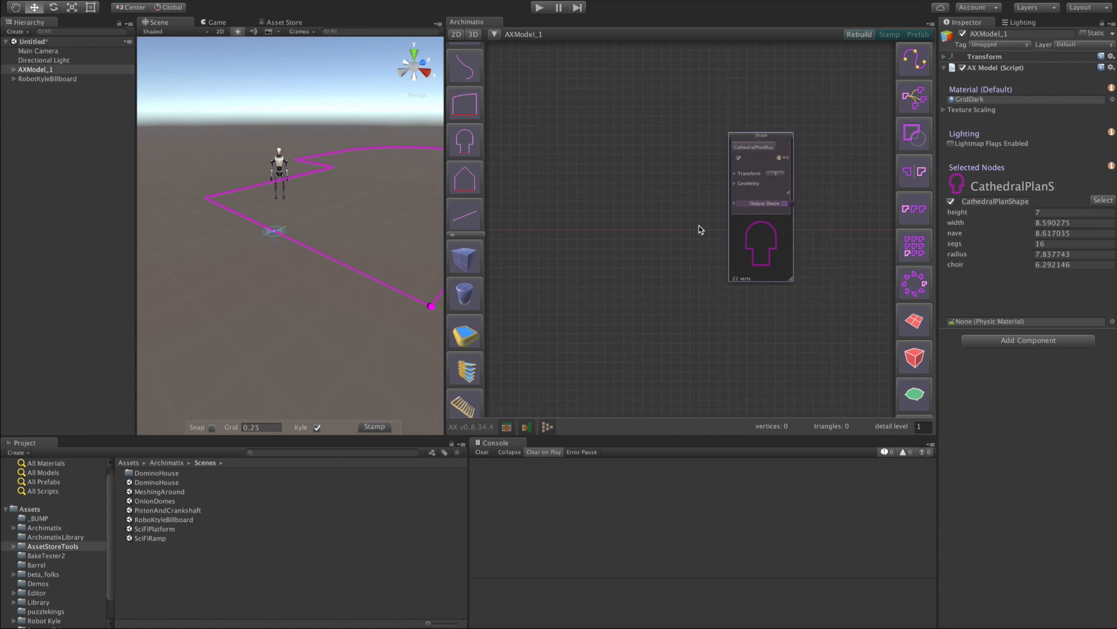
middle_click_drag(701, 229, 653, 227)
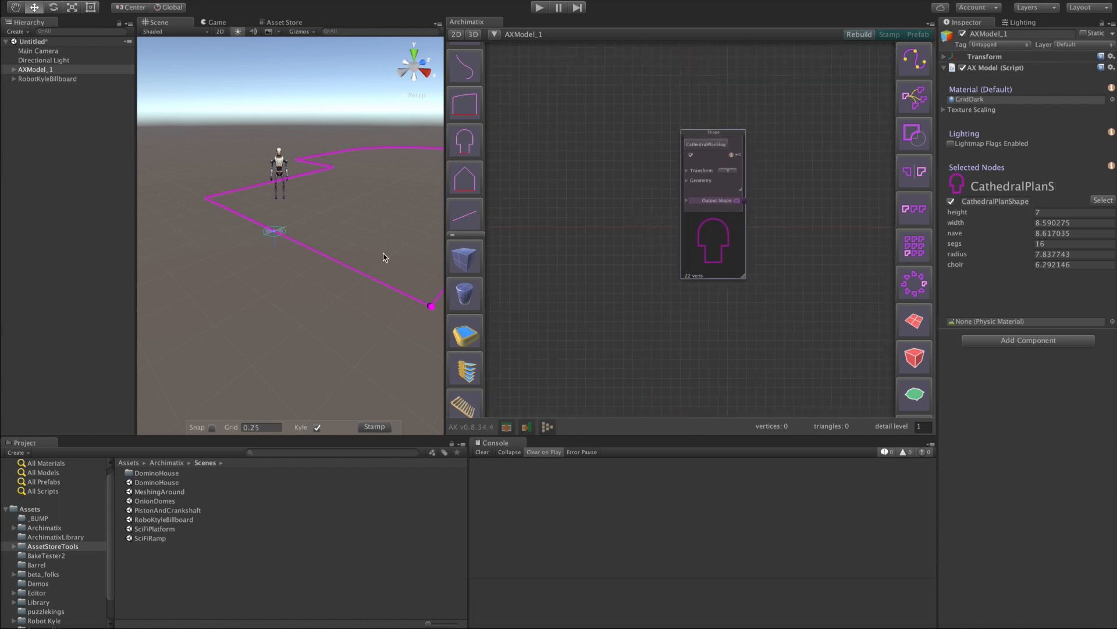
Step: Reshape the cathedral plan to a nave of about 26.4, width about 10, radius about 9 and choir about 14.3
left_click_drag(364, 248, 468, 289, "alt")
key("f")
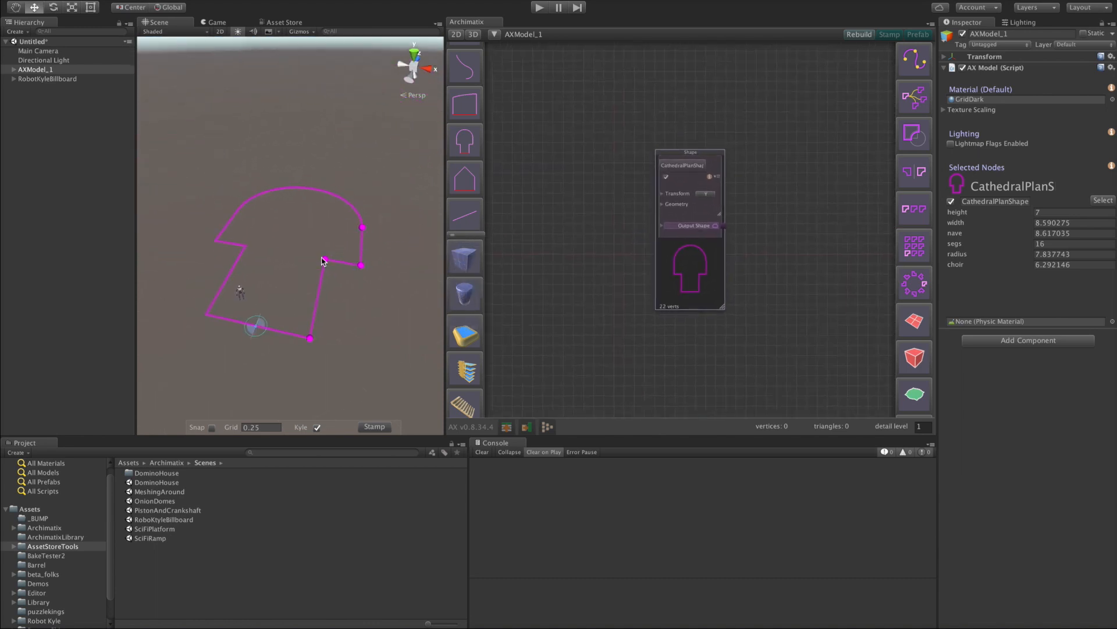
left_click_drag(315, 254, 314, 251)
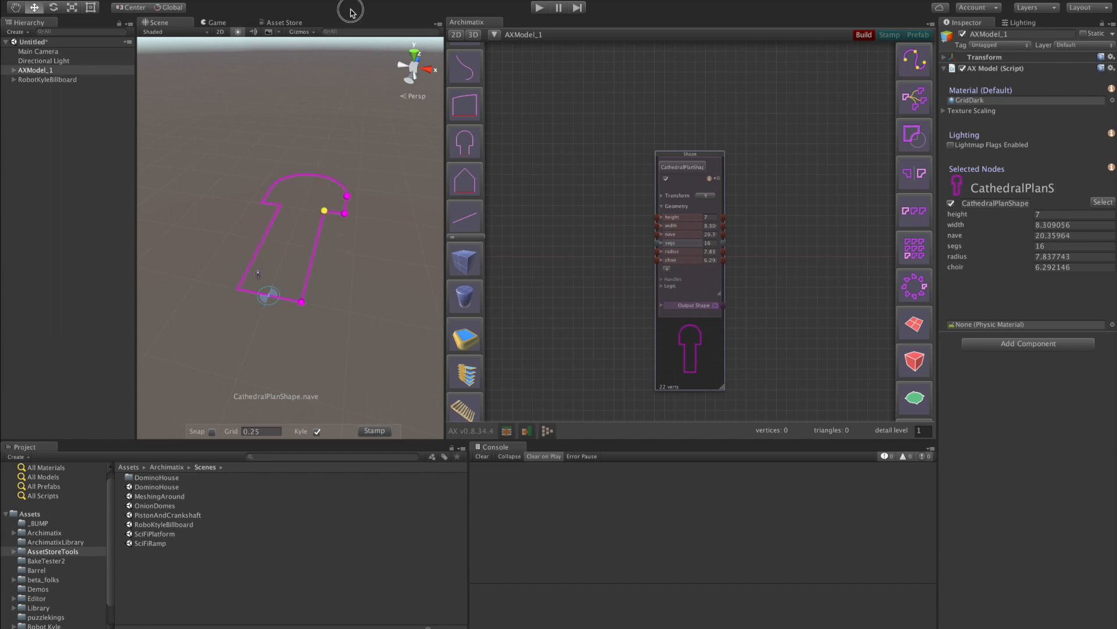
left_click_drag(332, 177, 332, 179)
left_click_drag(335, 182, 354, 211, "alt")
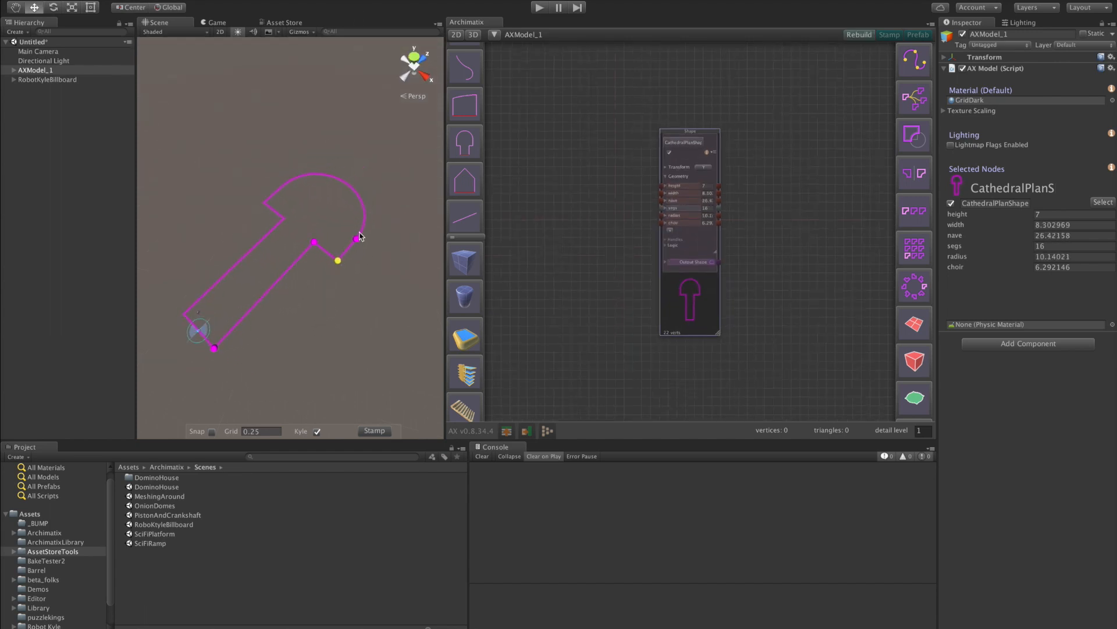
left_click_drag(331, 325, 342, 174, "alt")
left_click_drag(683, 296, 610, 277)
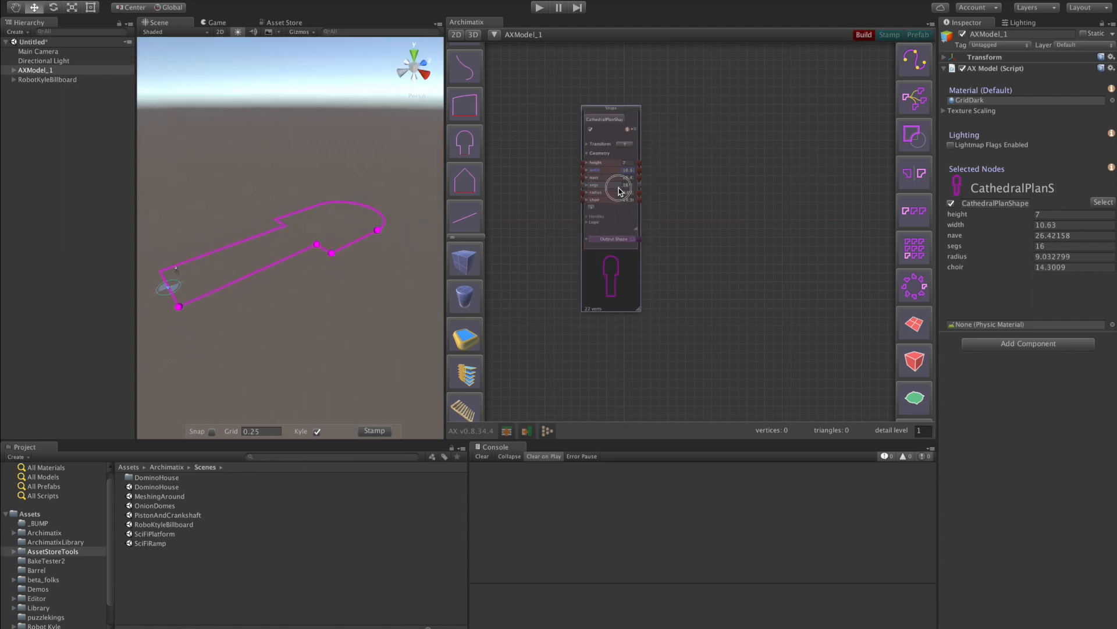
scroll(626, 195, "up", 4)
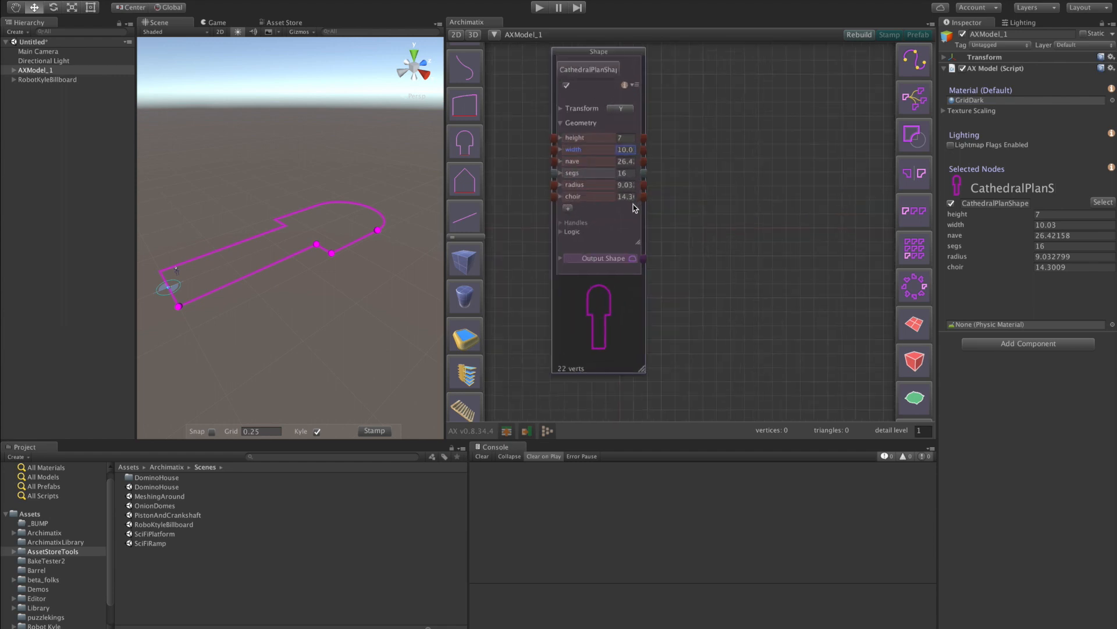
Step: Feed the cathedral plan's output shape into a new Extrude node
left_click(646, 268)
scroll(905, 326, "down", 4)
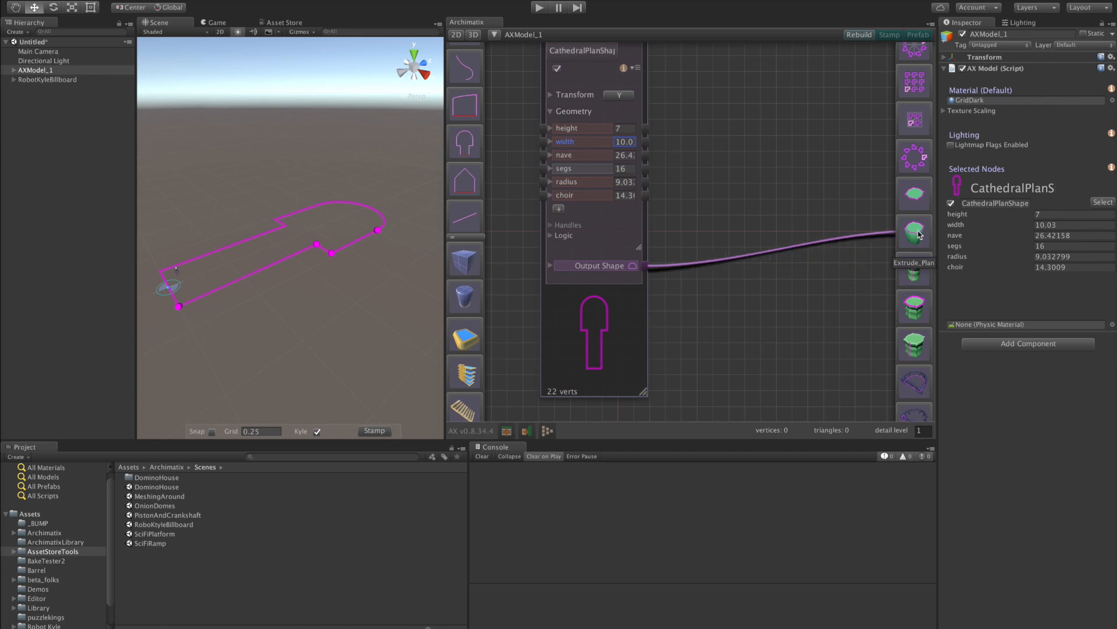
left_click(912, 294)
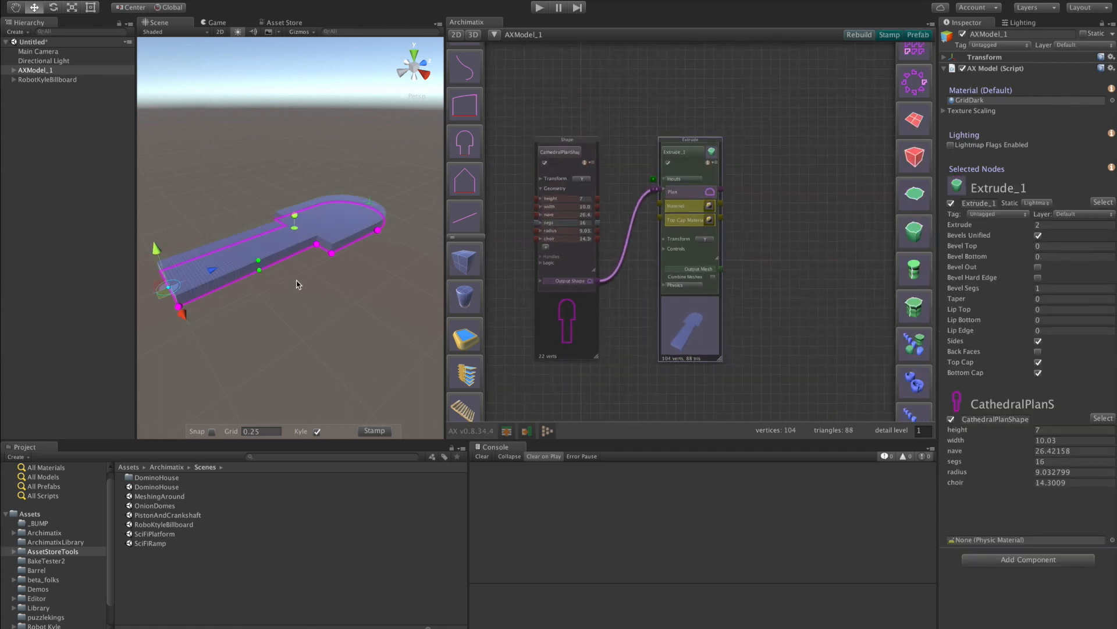
Step: Raise the slab's extrusion height to about 3.5 and enlarge the plan's radius to about 10
scroll(297, 250, "up", 3)
left_click_drag(294, 217, 298, 187)
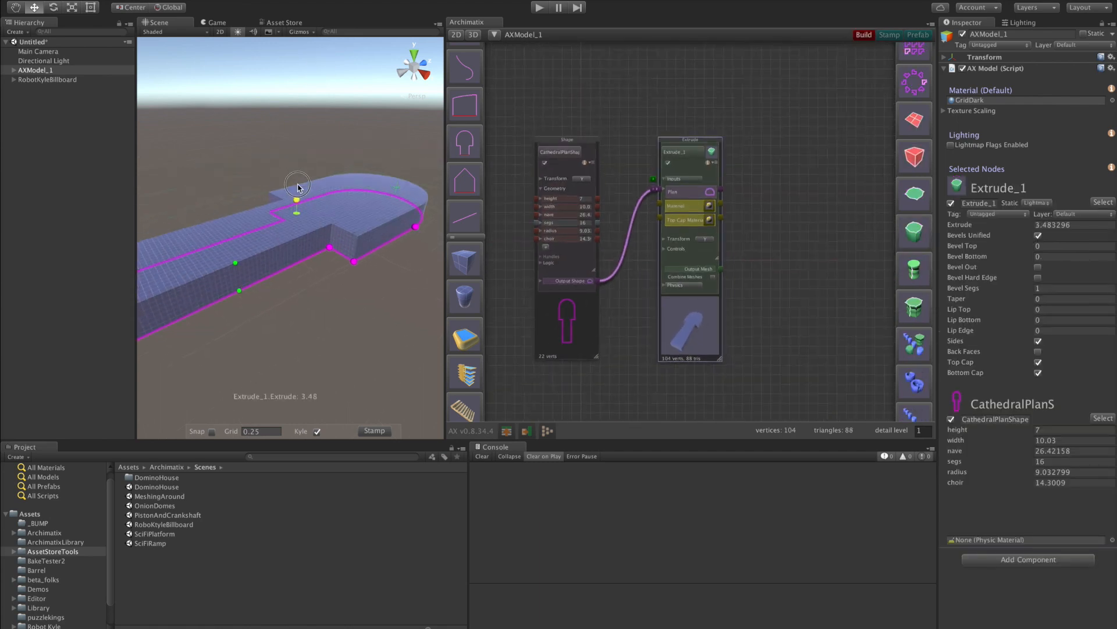
left_click_drag(286, 291, 369, 252, "alt")
left_click_drag(308, 326, 320, 302, "alt")
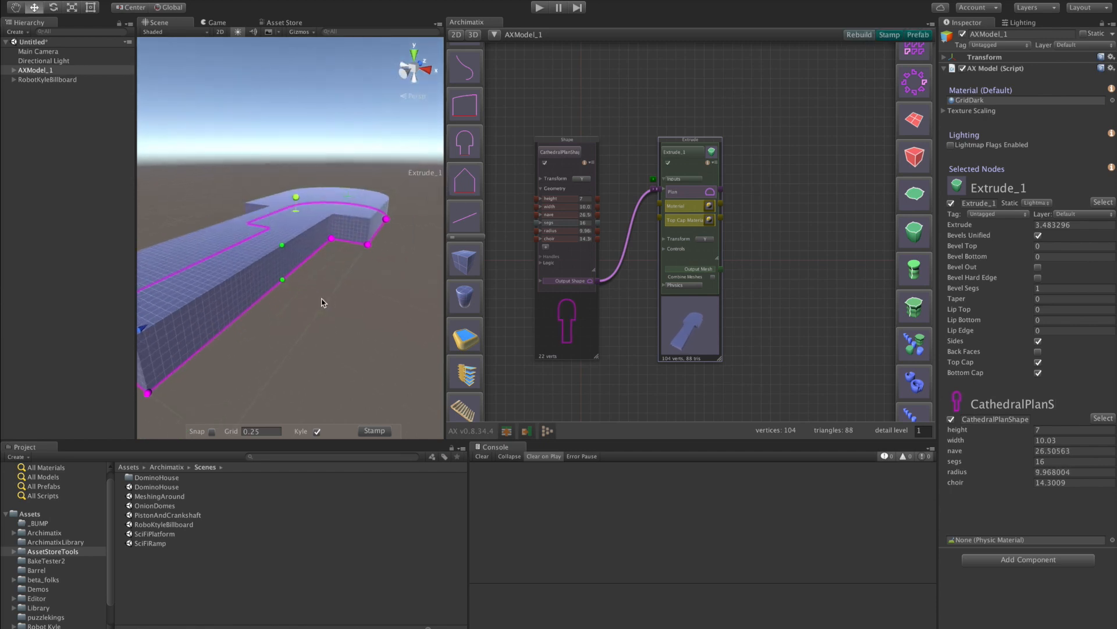
Step: Bevel the slab's top and bottom edges by about 0.3, rounded with 5 bevel segments
key("shift+space")
mouse_move(541, 435)
left_mouse_down()
mouse_move(544, 389)
mouse_move(543, 418)
left_mouse_up()
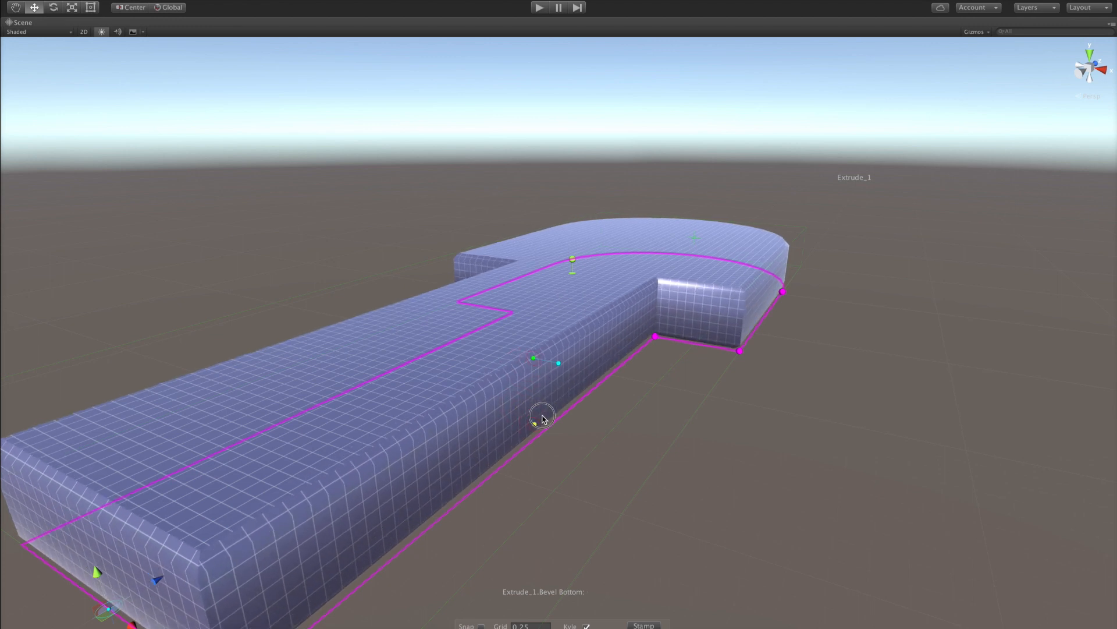
left_click_drag(560, 366, 592, 367)
left_click_drag(582, 410, 616, 386, "alt")
scroll(616, 387, "up", 10)
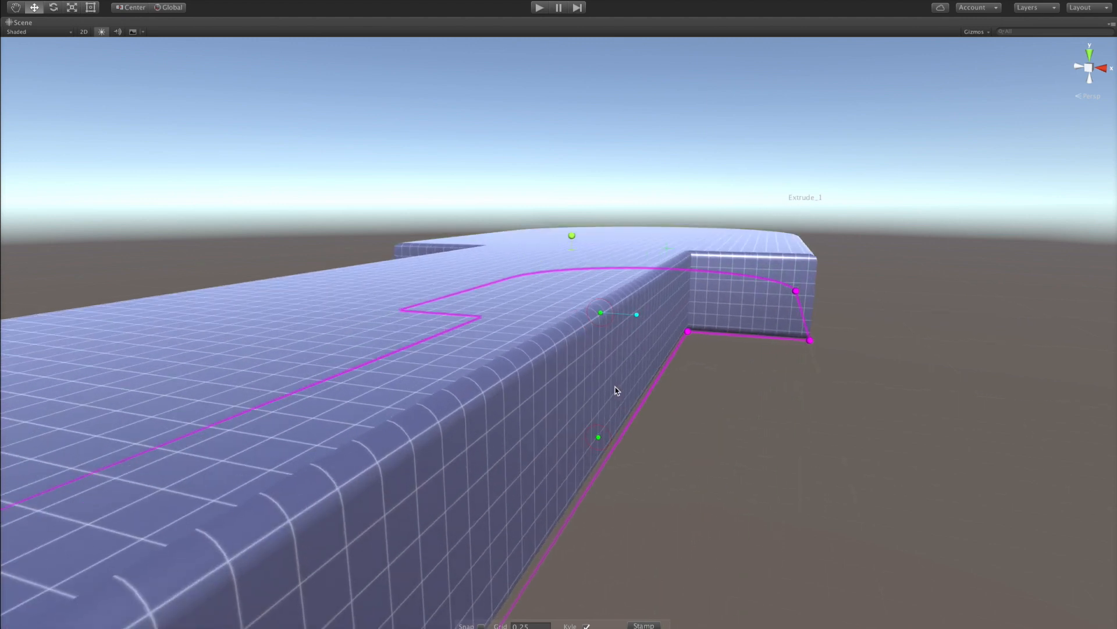
scroll(615, 386, "down", 5)
scroll(615, 387, "down", 8)
mouse_move(615, 388)
left_mouse_down("alt")
mouse_move(671, 369)
mouse_move(628, 396)
mouse_move(629, 387)
left_mouse_up("alt")
left_click_drag(264, 593, 490, 541)
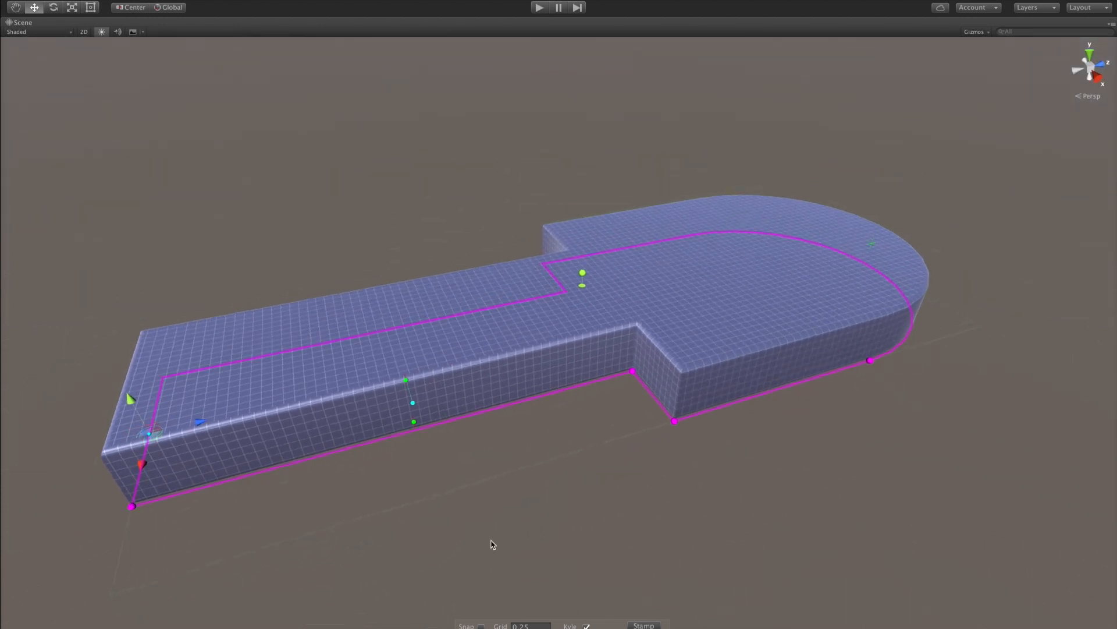
Step: Taper the extruded slab to about -0.95 so its sides flare outward toward the top
left_click_drag(531, 390, 638, 377, "alt")
scroll(638, 376, "up", 2)
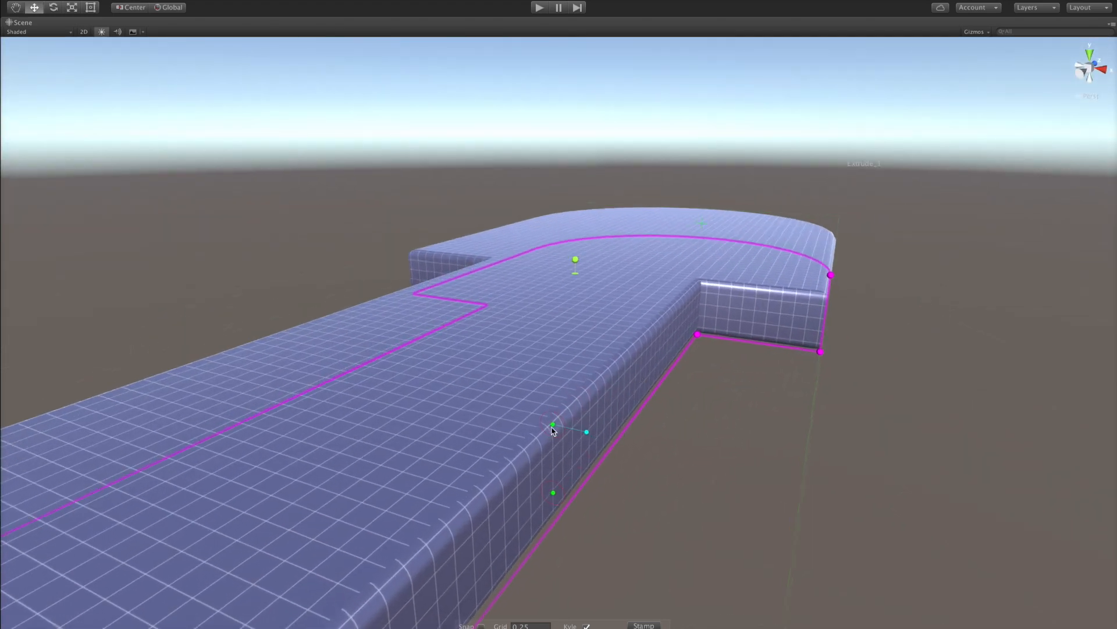
left_click_drag(554, 426, 648, 430)
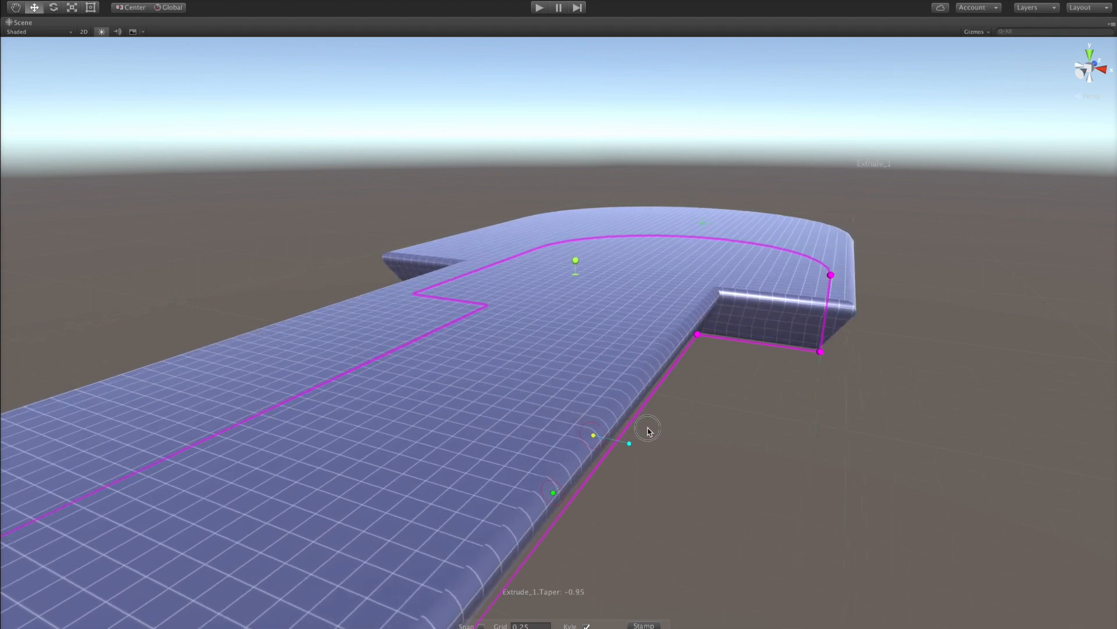
left_click_drag(729, 475, 714, 454, "alt")
scroll(732, 485, "down", 5)
key("shift+space")
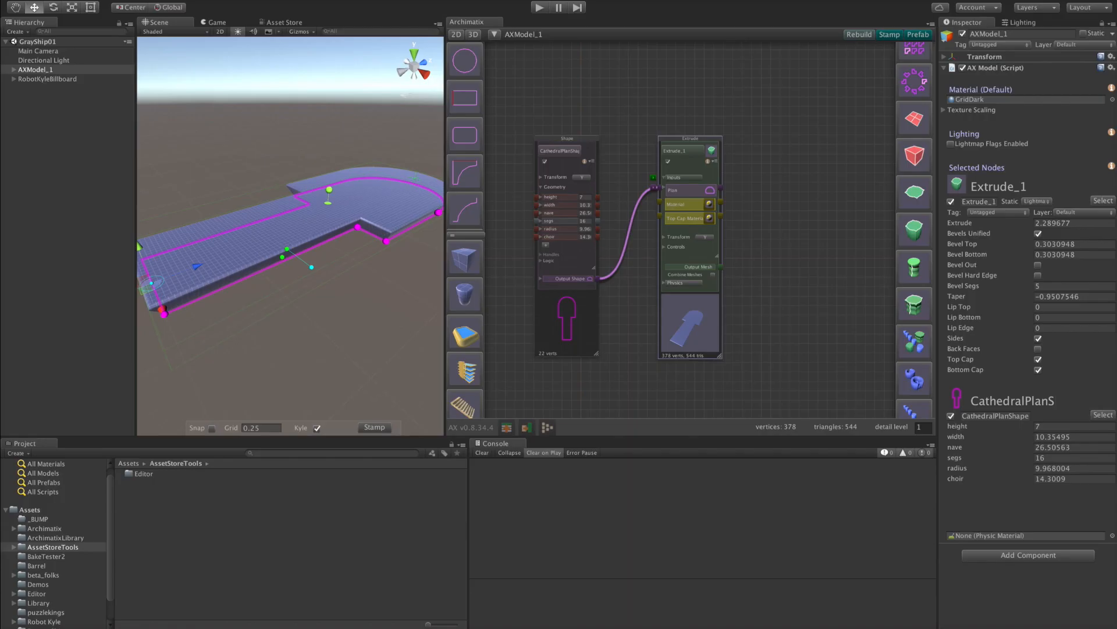
Step: Add a Cylinder from the 3D library and set its extrusion height to about 2.34
left_click(473, 294)
left_click_drag(319, 316, 319, 447, "alt")
key("f")
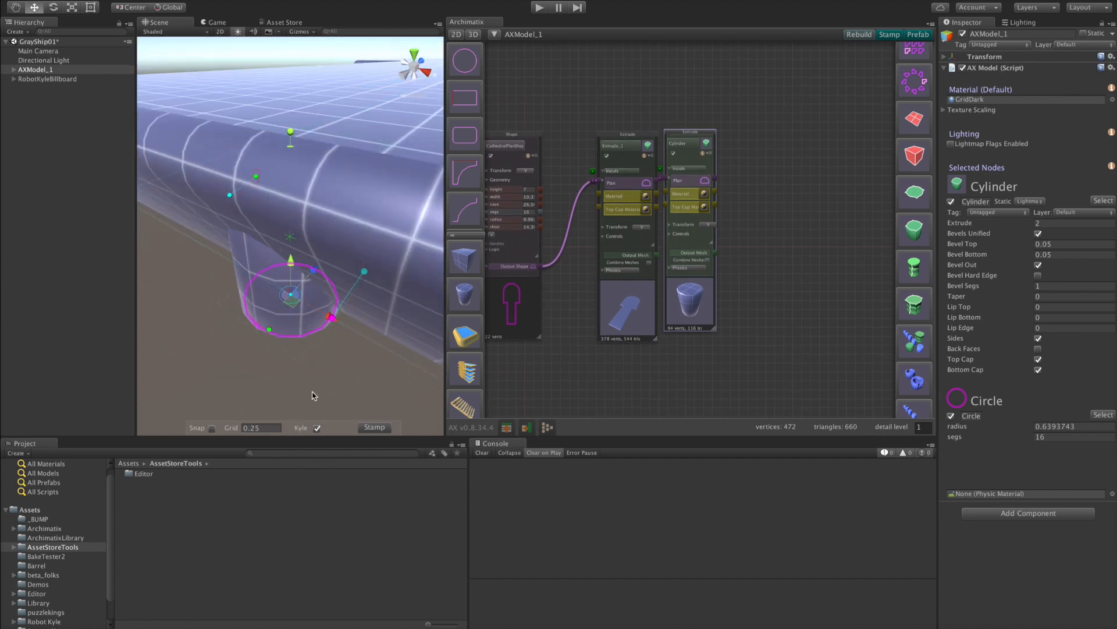
left_click_drag(291, 130, 313, 43)
scroll(385, 227, "down", 10)
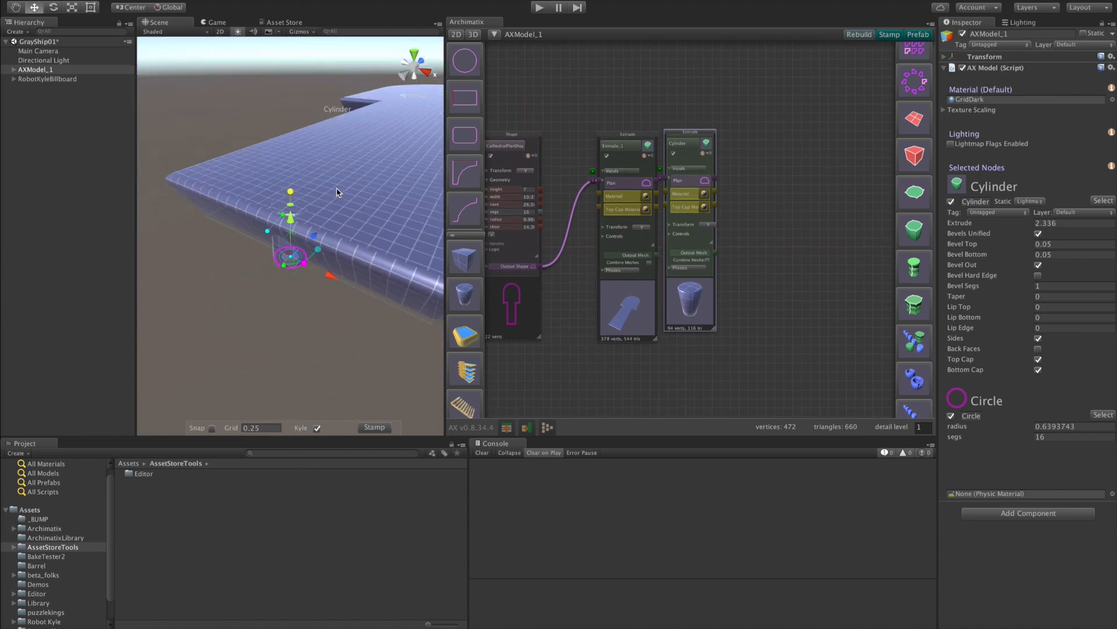
left_click_drag(400, 246, 392, 282, "alt")
Step: Feed the cylinder's output mesh into the Node Mesh input of a new PlanRepeater
left_click_drag(684, 309, 725, 305)
left_click(738, 282)
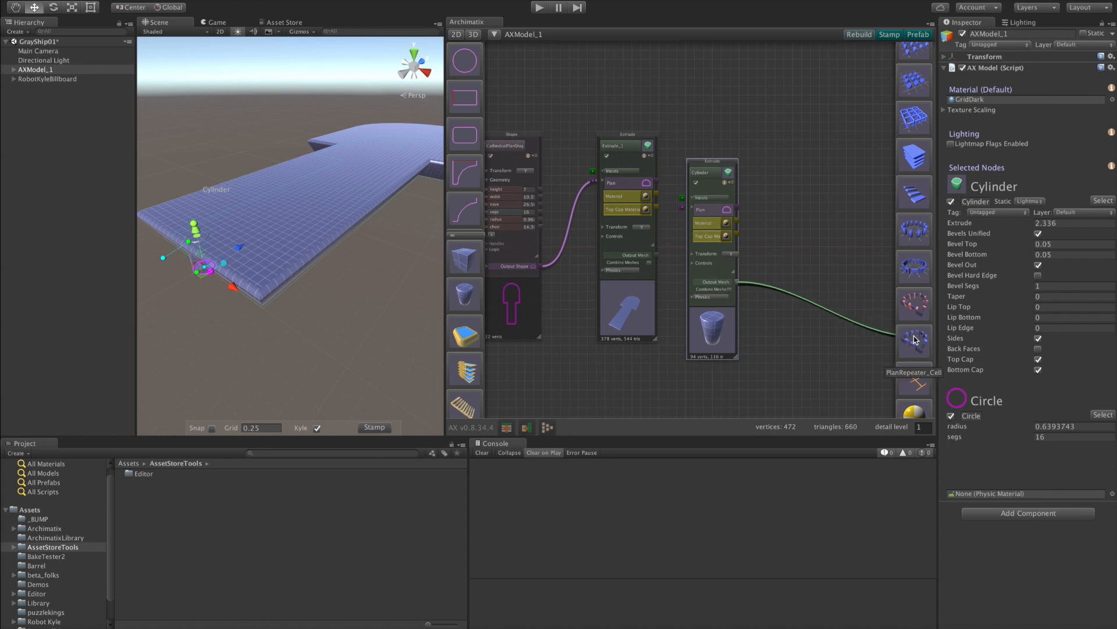
left_click(916, 310)
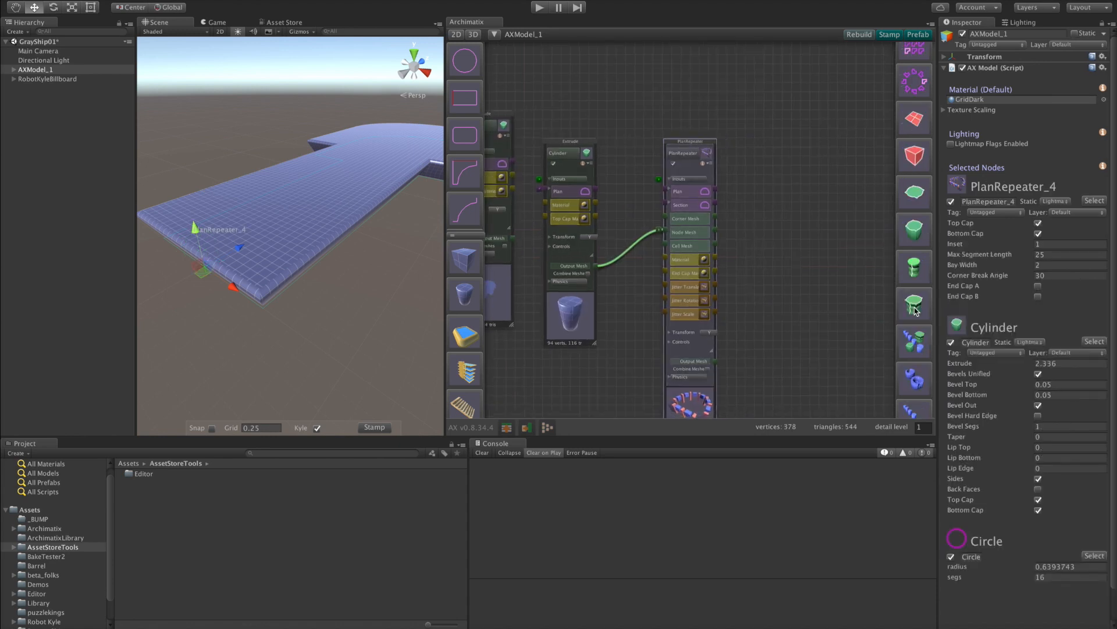
scroll(788, 309, "up", 5)
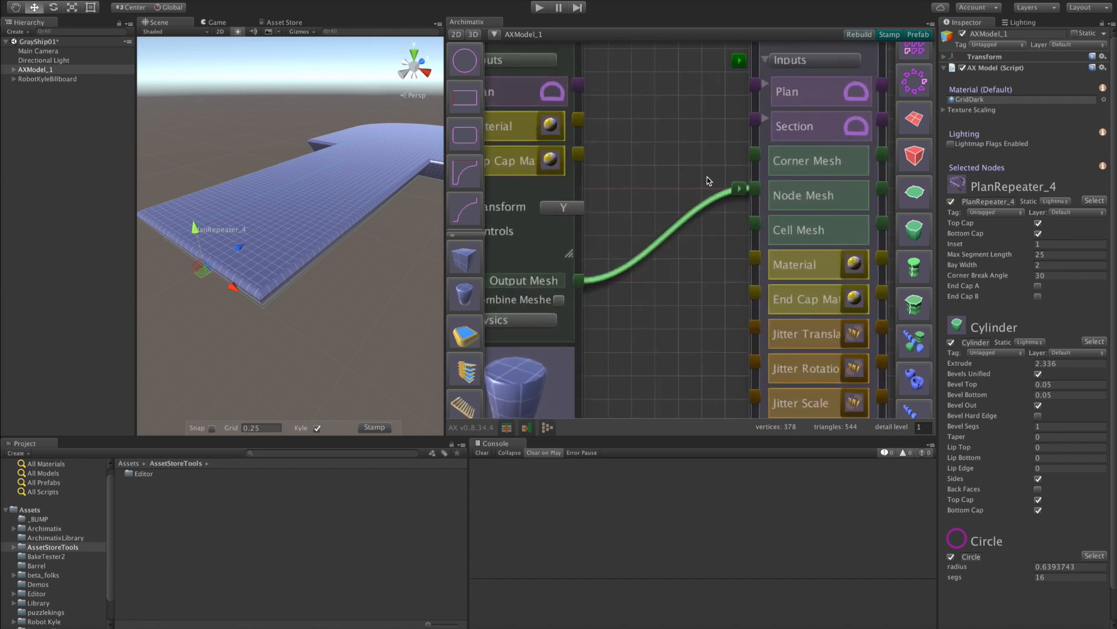
scroll(708, 180, "down", 8)
Step: Rearrange the Extrude and cathedral plan nodes and connect the plan's output shape to the PlanRepeater's Plan input
left_click_drag(596, 237, 609, 141)
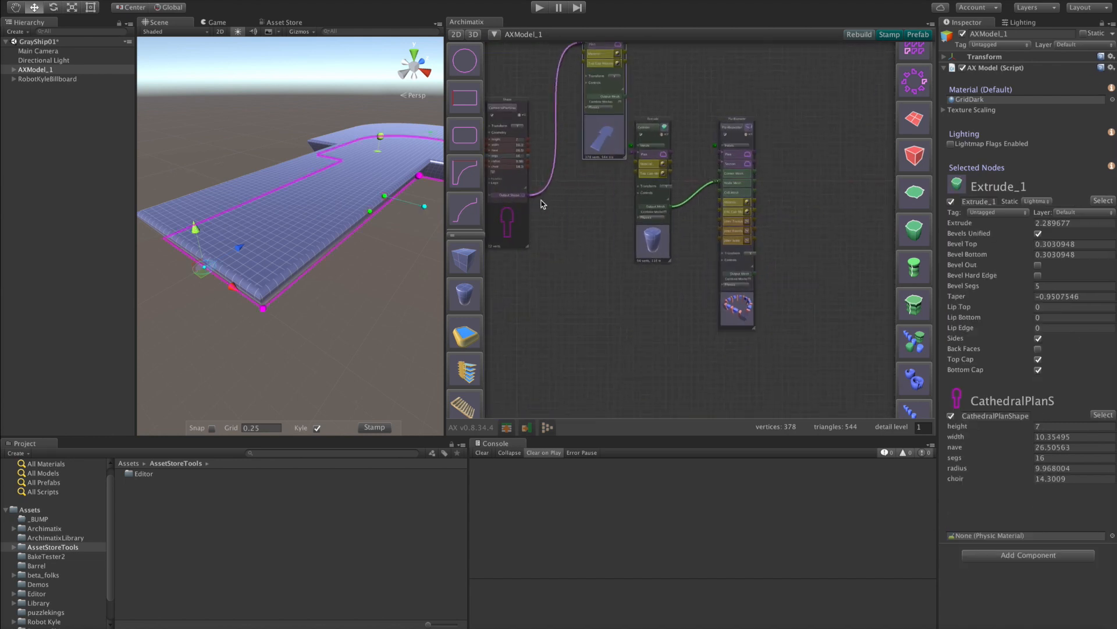
left_click_drag(513, 234, 551, 287)
left_click_drag(567, 249, 662, 185)
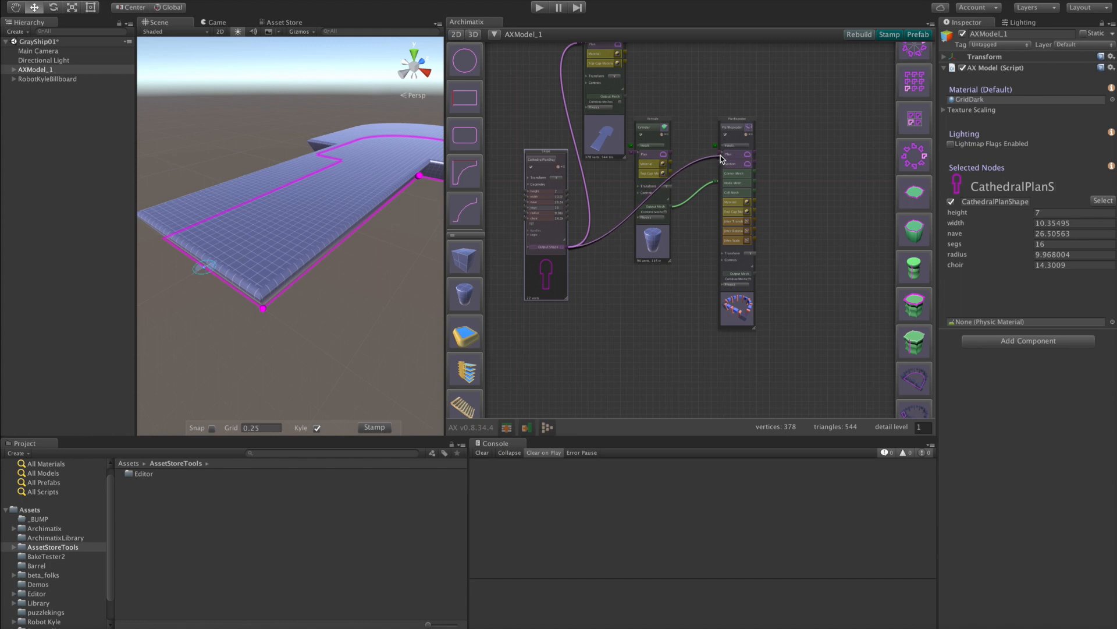
left_click_drag(722, 156, 721, 155)
scroll(722, 155, "up", 6)
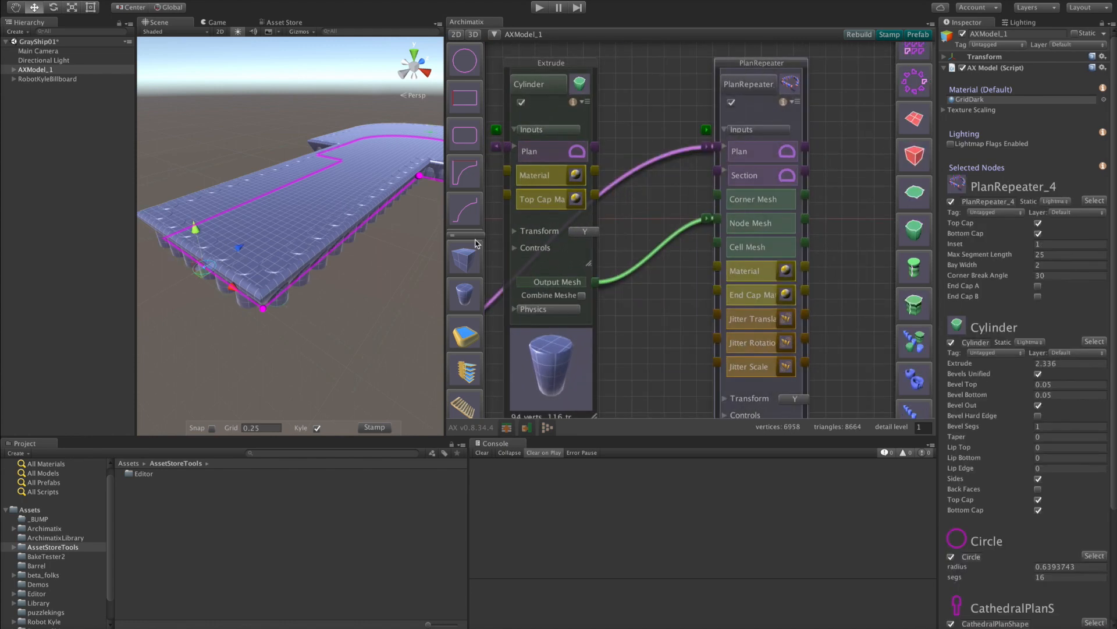
Step: Select the repeated cylinder and tilt it so the columns lean outward along the slab's flared sides
key("shift+space")
mouse_move(712, 437)
left_mouse_down("alt")
mouse_move(728, 402)
mouse_move(706, 369)
mouse_move(724, 411)
mouse_move(653, 370)
mouse_move(711, 387)
mouse_move(721, 429)
left_mouse_up("alt")
left_click(607, 282)
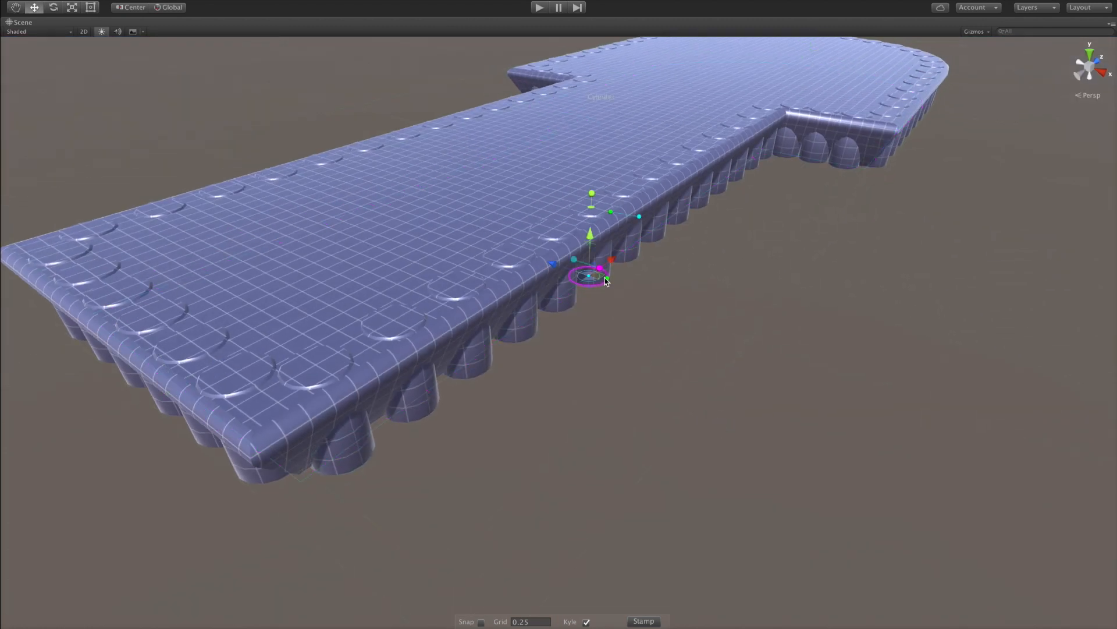
left_click_drag(677, 302, 655, 313, "alt")
left_click_drag(619, 419, 703, 387, "alt")
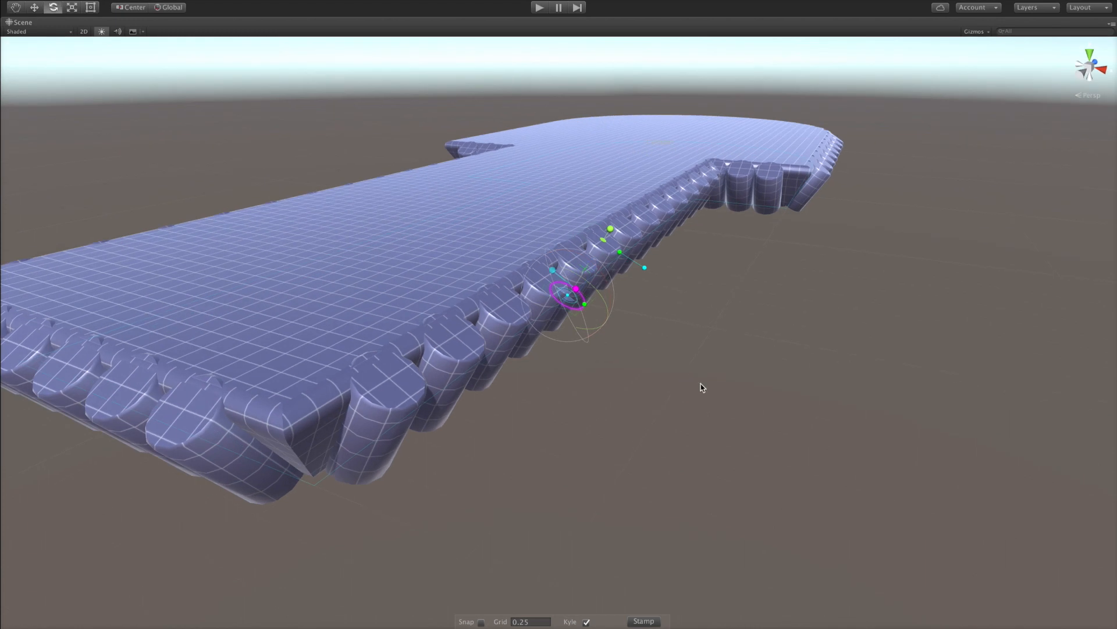
Step: Reposition the tilted cylinder so the repeated columns sit against the slab's edge
left_click_drag(532, 270, 567, 298)
scroll(591, 329, "up", 10)
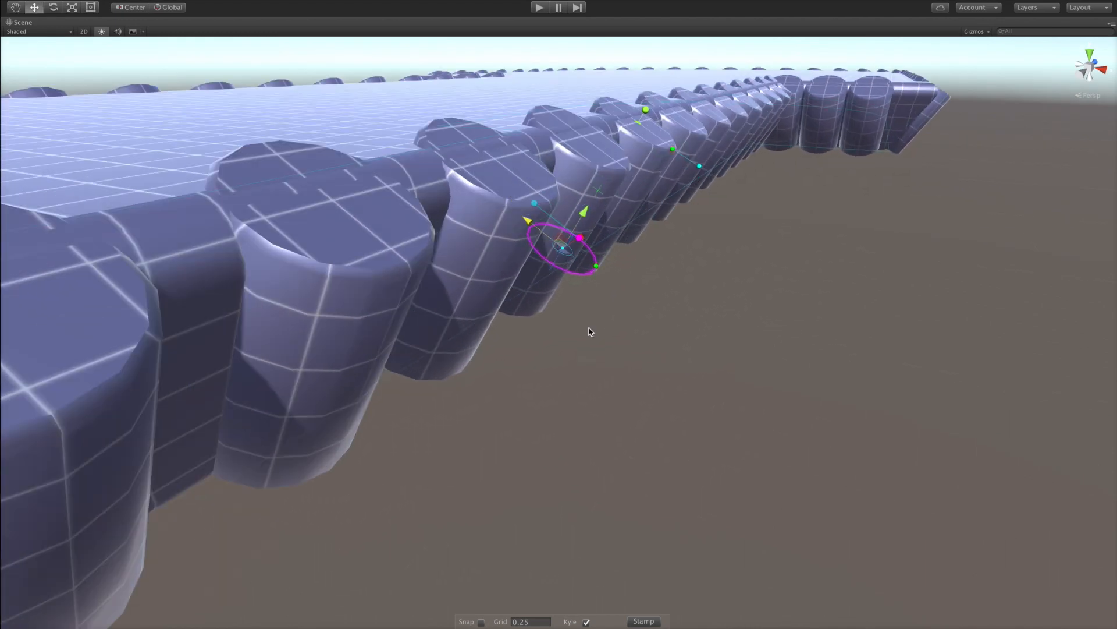
scroll(603, 390, "down", 10)
left_click_drag(603, 388, 536, 392, "alt")
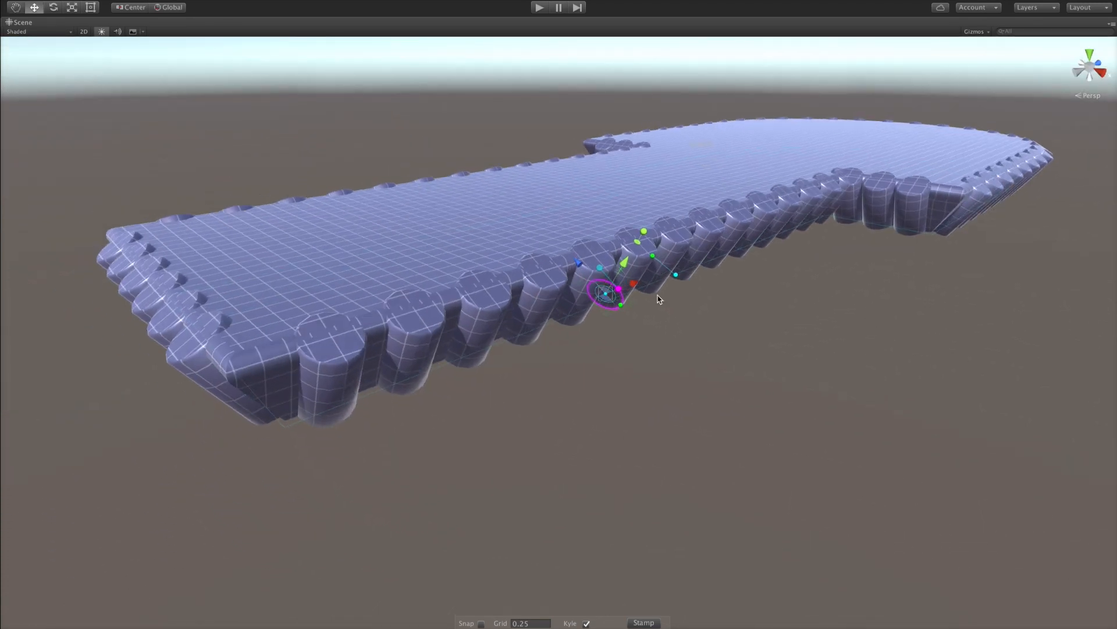
left_click_drag(737, 316, 792, 335, "alt")
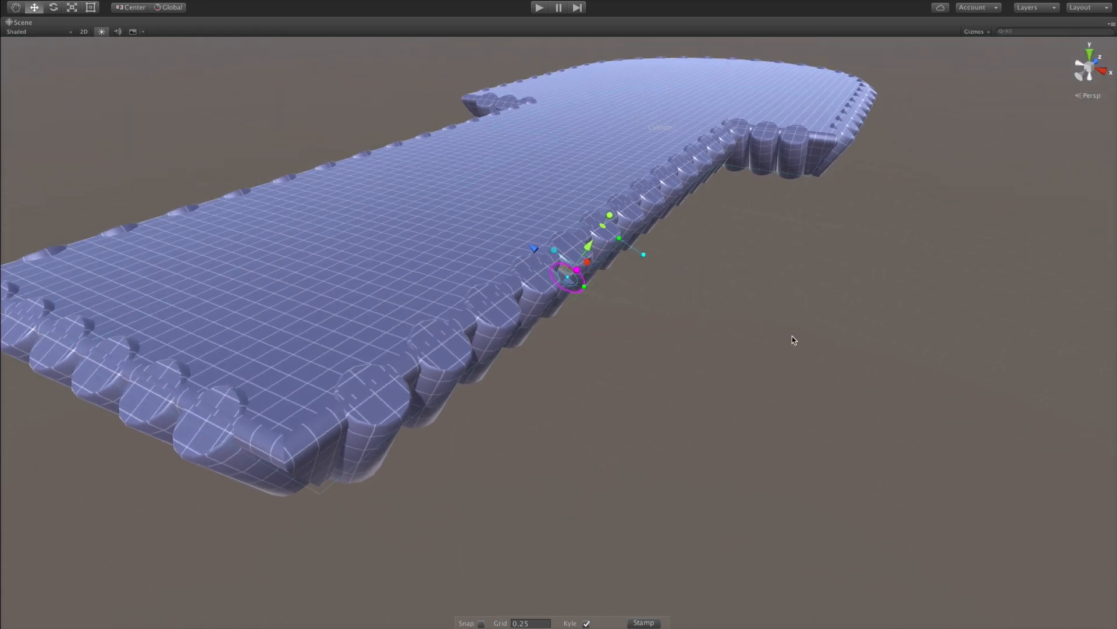
scroll(793, 336, "down", 4)
left_click_drag(722, 298, 673, 337, "alt")
Step: Select the slab and shrink its plan to a width of about 6.2, nave about 24.2 and radius about 7
left_click(692, 108)
key("f")
left_click_drag(611, 356, 578, 350)
scroll(576, 364, "up", 5)
left_click_drag(546, 486, 584, 402, "alt")
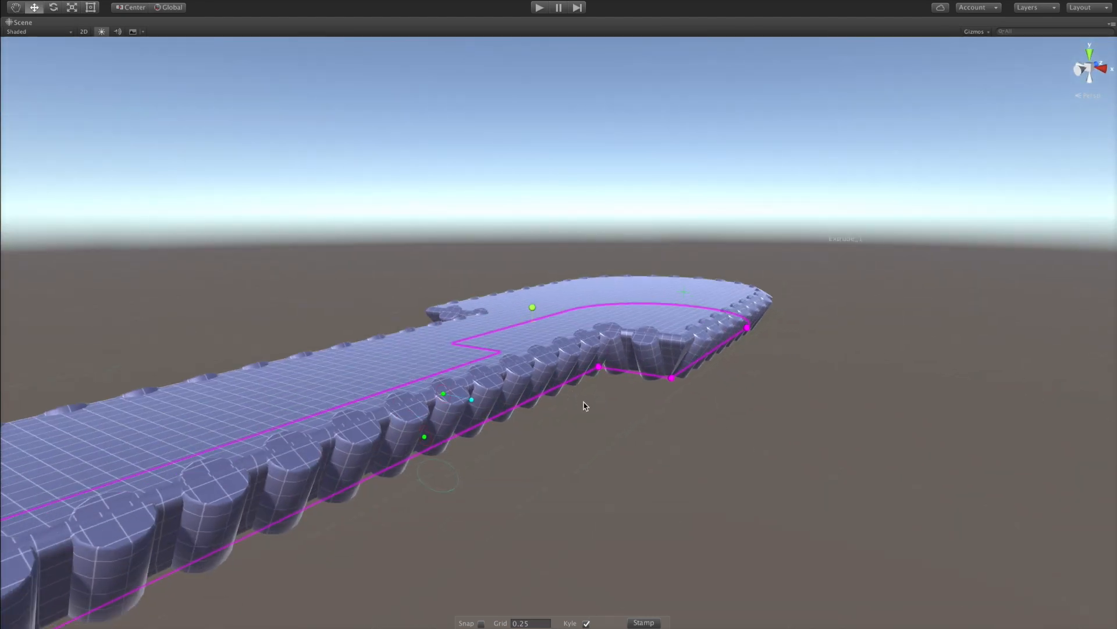
key("shift+space")
scroll(681, 299, "down", 5)
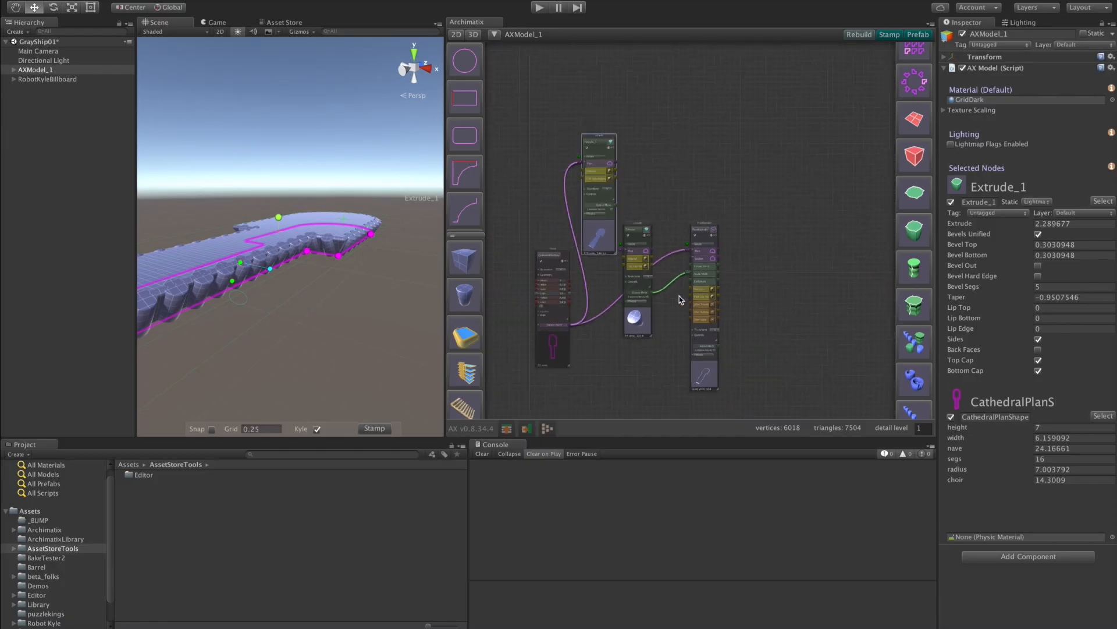
middle_click_drag(612, 323, 666, 261)
scroll(681, 262, "up", 5)
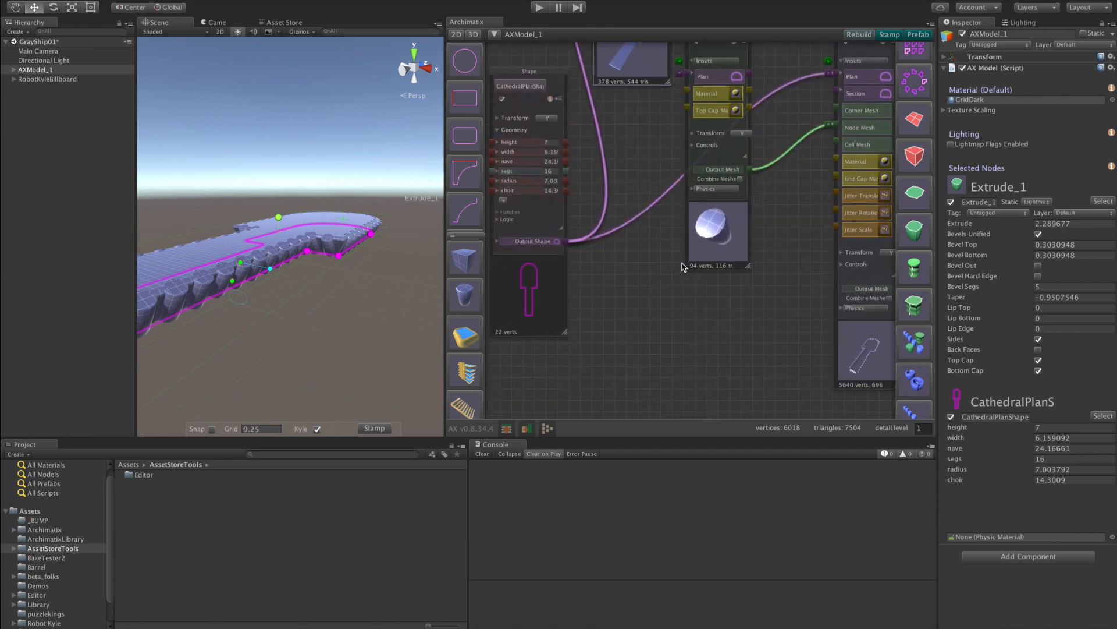
Step: Rearrange the nodes so Extrude_1 sits above the PlanRepeater with the Cylinder node near its inputs, and maximize the node editor
scroll(650, 226, "down", 5)
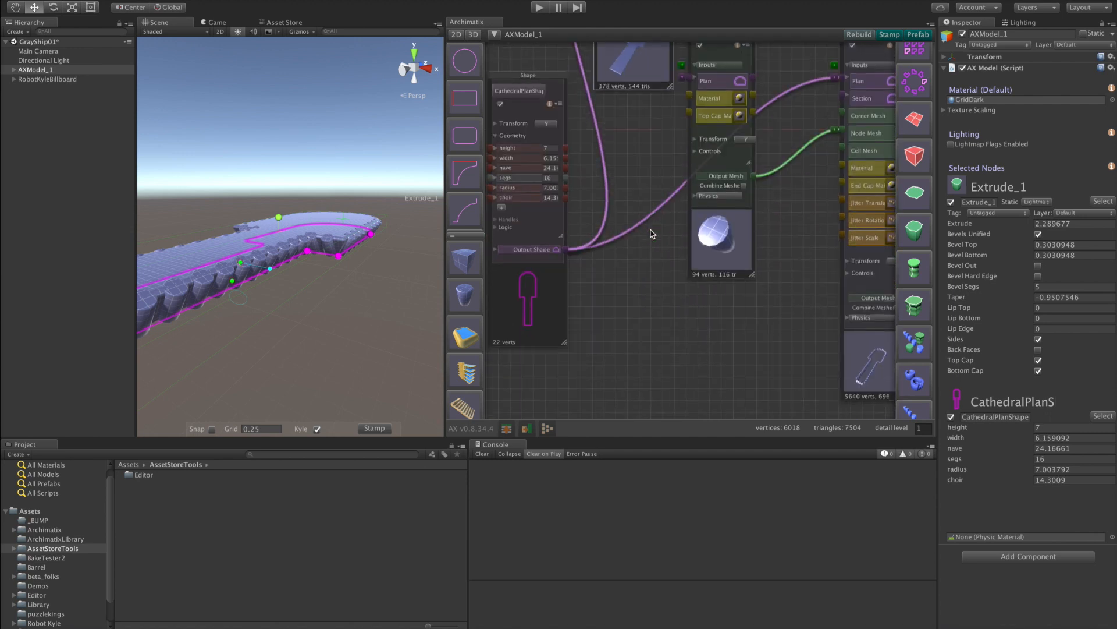
left_click_drag(682, 246, 652, 391)
left_click_drag(753, 291, 703, 319)
left_click_drag(640, 143, 701, 109)
left_click(588, 243)
left_click_drag(588, 243, 589, 148)
key("shift+space")
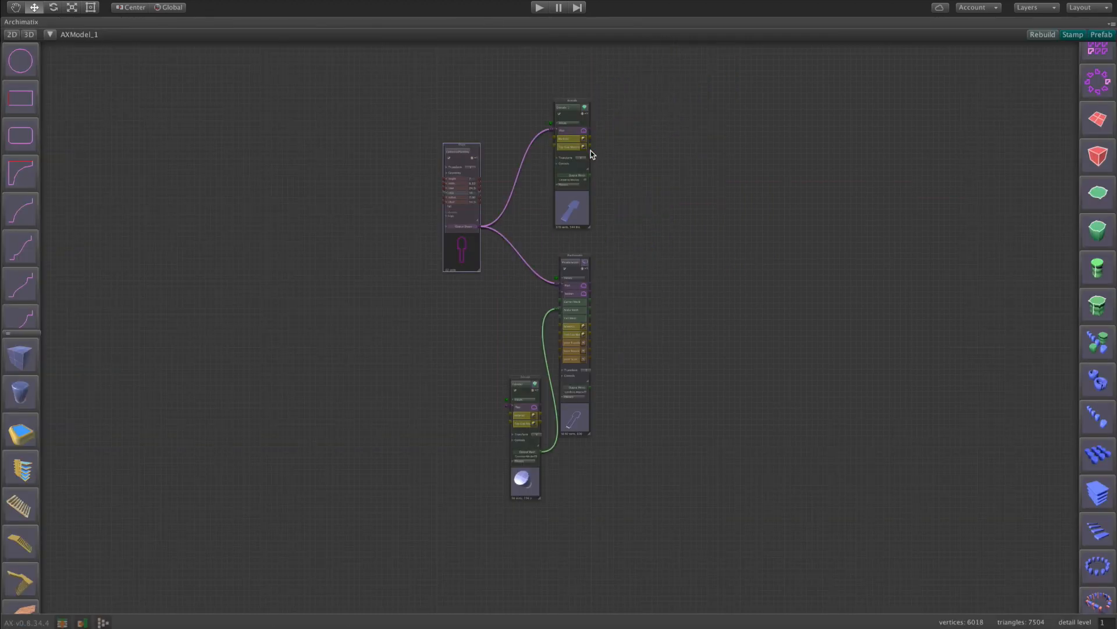
scroll(590, 241, "up", 4)
left_click_drag(420, 256, 398, 278)
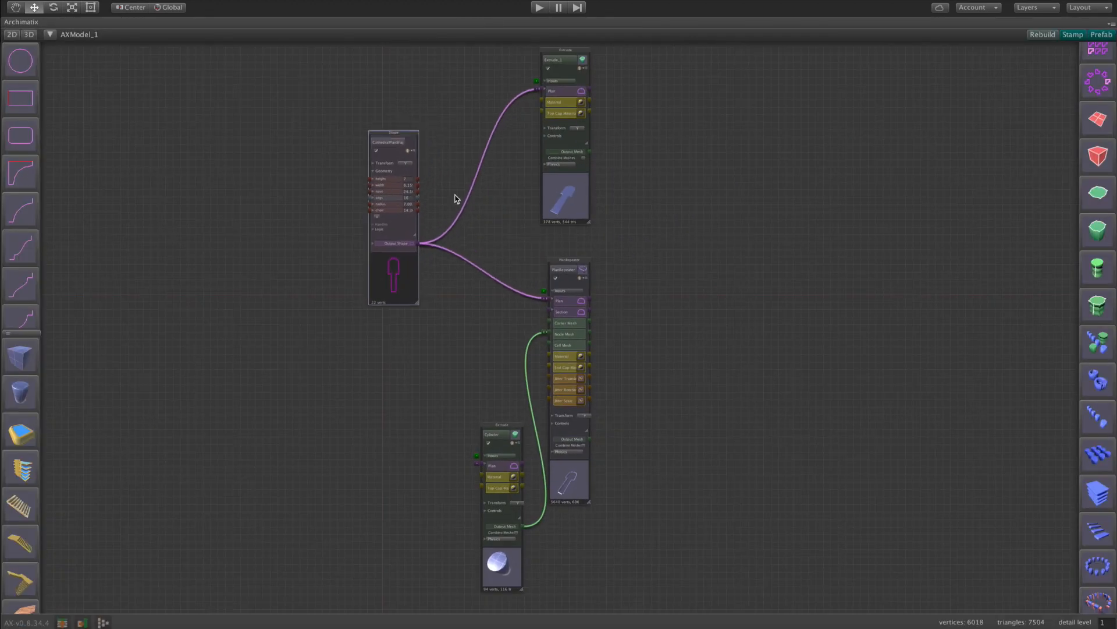
Step: Rotate the PlanRepeater's preview and tidy the positions of the Cylinder, cathedral plan and Extrude_1 nodes
scroll(585, 468, "up", 5)
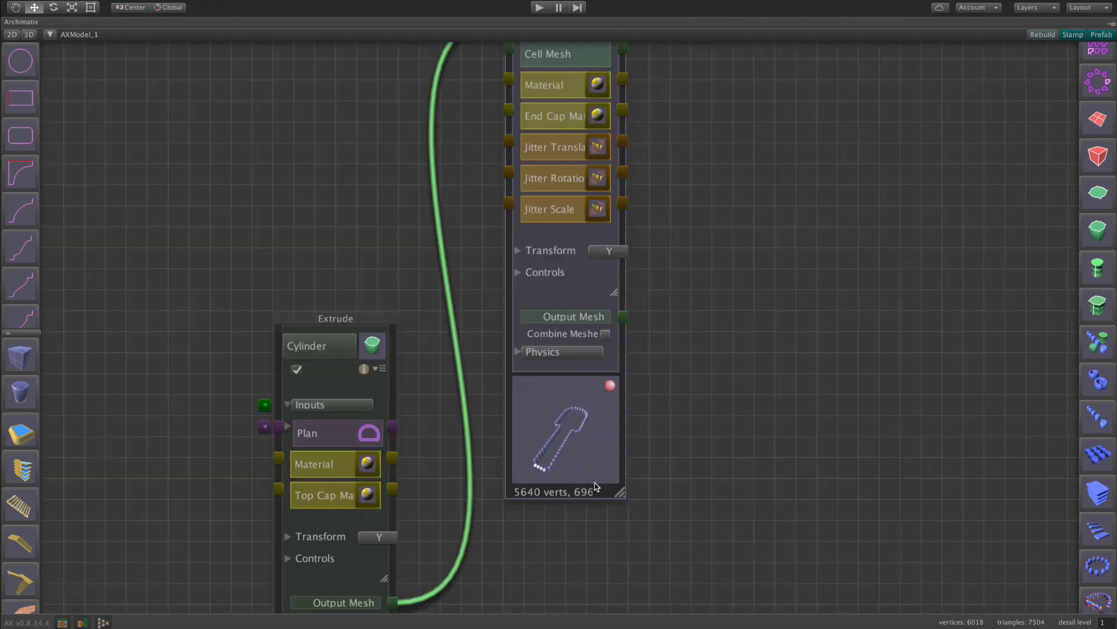
left_click_drag(615, 364, 588, 457)
scroll(588, 457, "down", 5)
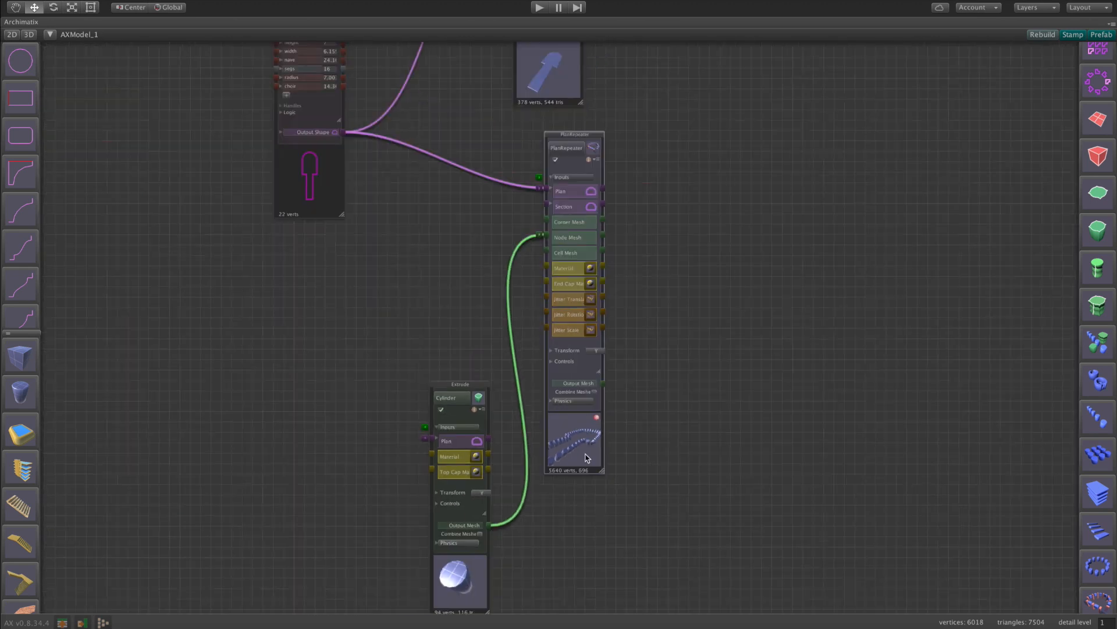
left_click_drag(471, 561, 461, 396)
left_click_drag(490, 159, 532, 287)
left_click_drag(596, 211, 615, 219)
scroll(617, 117, "up", 5)
left_click_drag(667, 144, 660, 211)
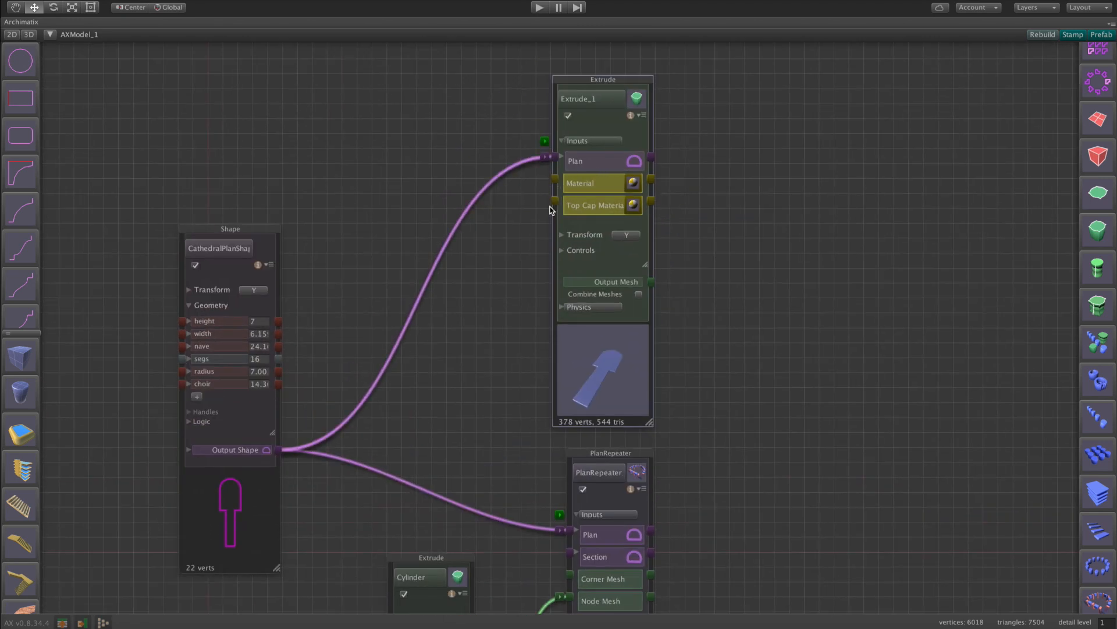
Step: Add a Concrete material to Extrude_1's Material input and set its U and V scale to 6.2 and U shift to 0.43
scroll(1092, 387, "down", 5)
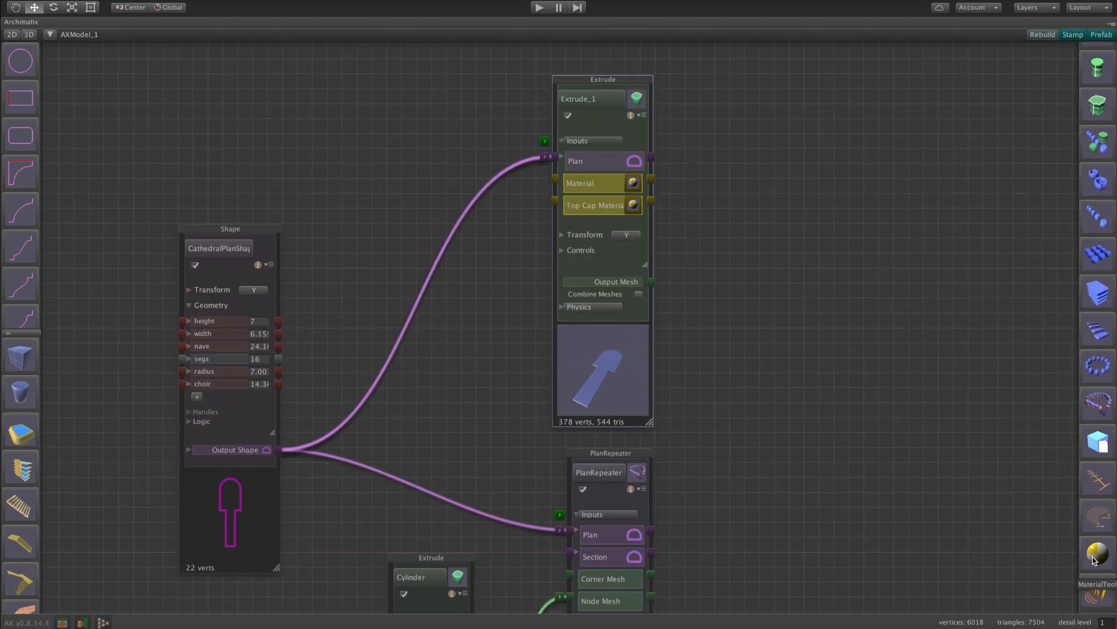
left_click(633, 184)
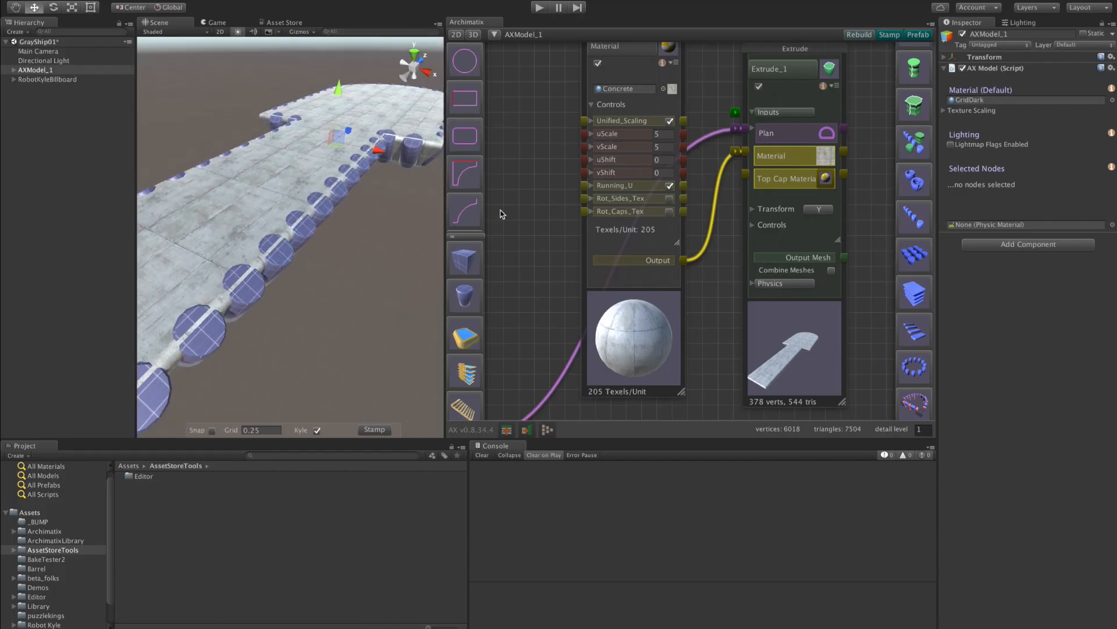
left_click_drag(606, 137, 622, 160)
Step: Select the repeated cylinder and give its Material input a material node using sci_fi_003
left_click_drag(360, 306, 303, 233, "alt")
left_click(302, 238)
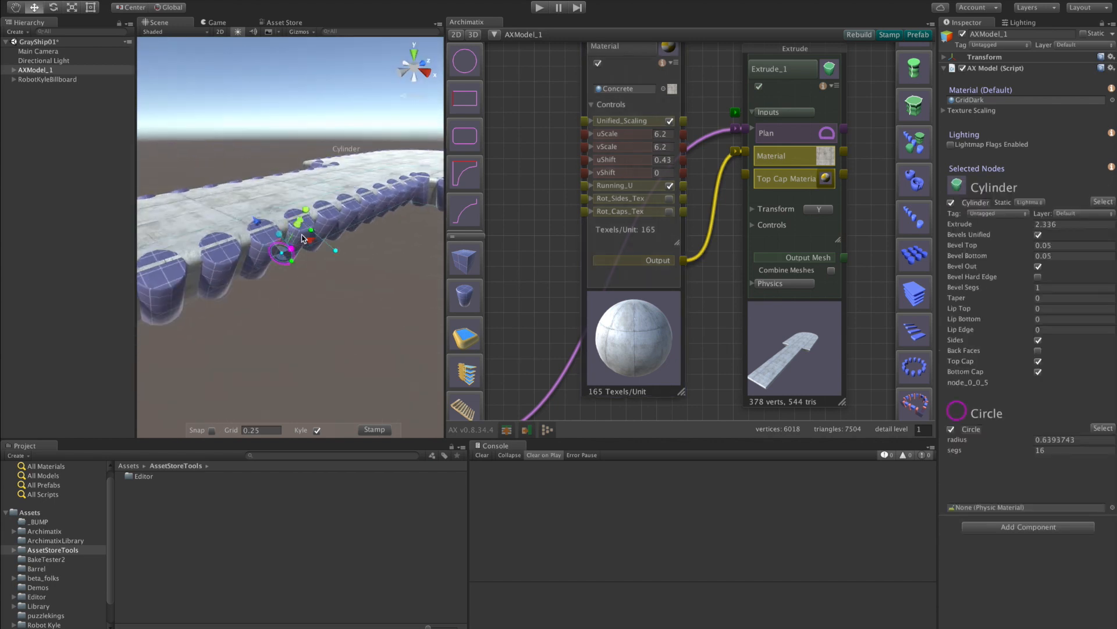
key("f")
left_click_drag(366, 321, 440, 313, "alt")
scroll(683, 282, "up", 3)
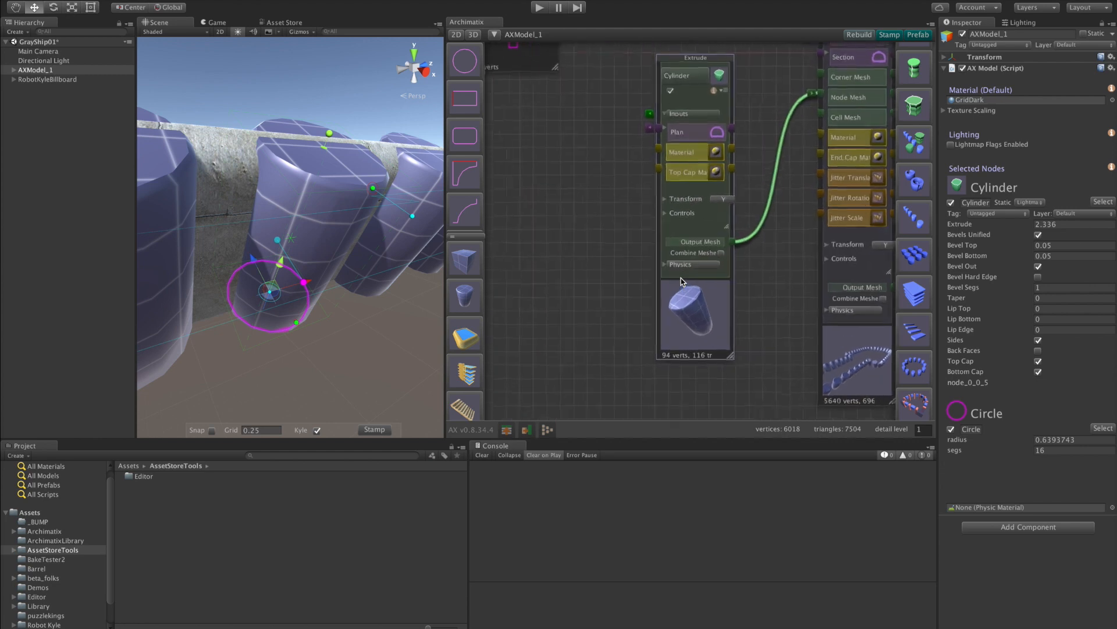
left_click(720, 143)
left_click(708, 178)
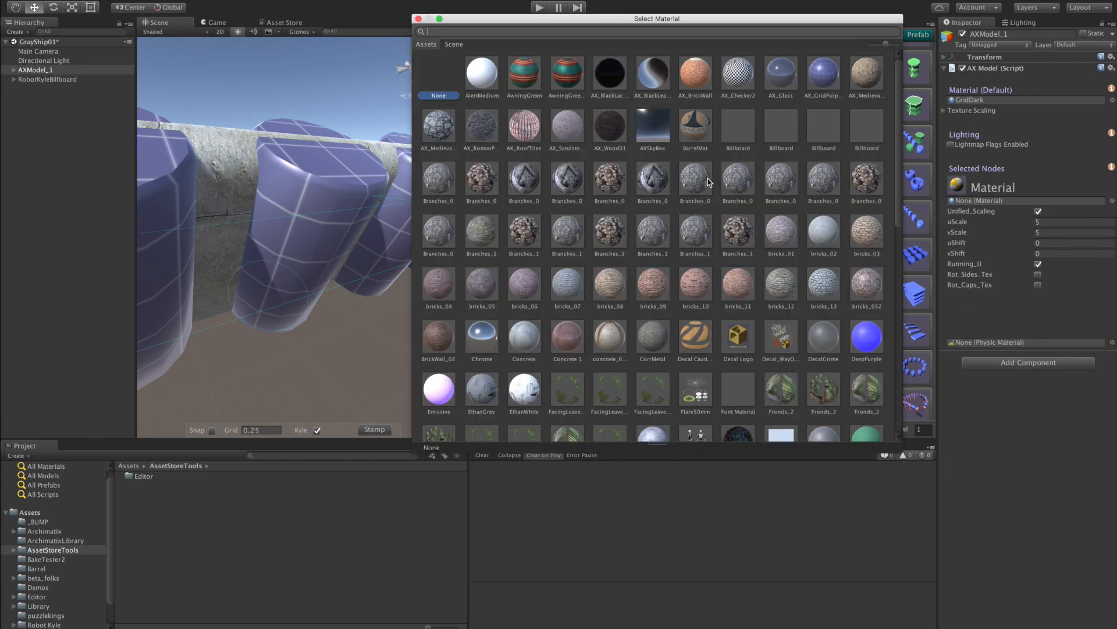
scroll(693, 226, "down", 10)
double_click(697, 200)
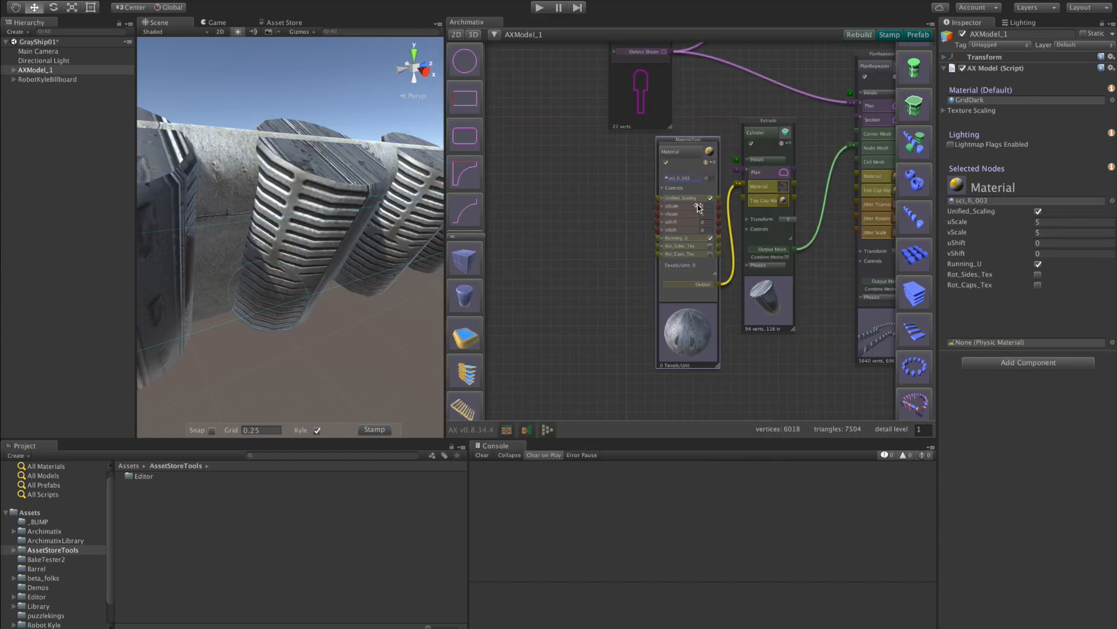
Step: Check the textured columns along the slab and move the Concrete material node up and farther from Extrude_1
scroll(392, 321, "down", 5)
left_click_drag(394, 320, 255, 335, "alt")
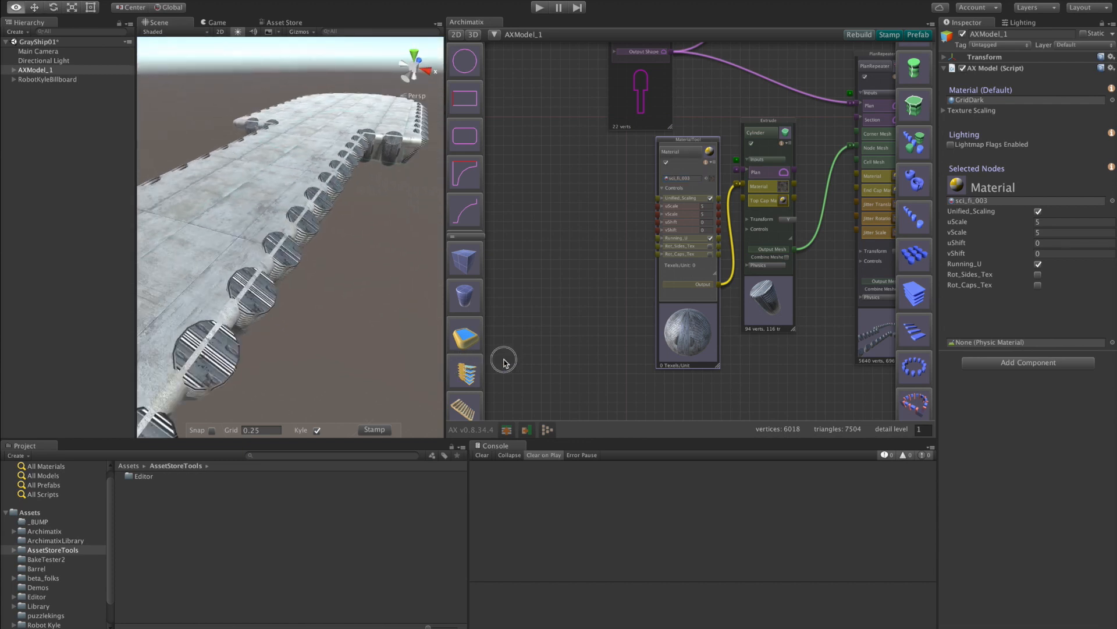
scroll(314, 230, "up", 4)
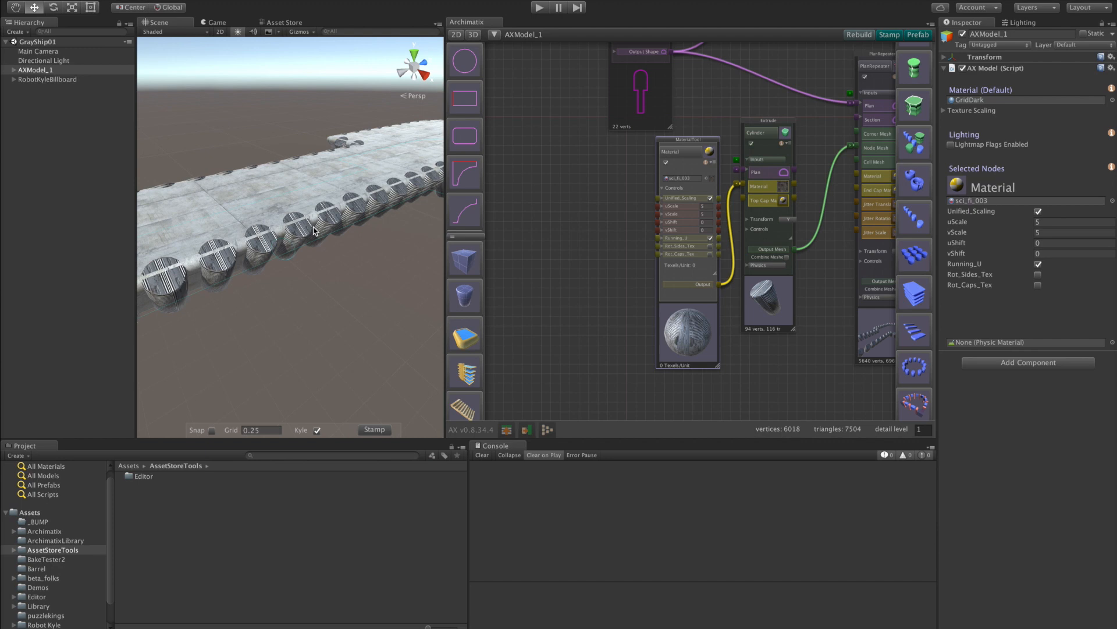
left_click_drag(319, 299, 460, 290, "alt")
scroll(571, 292, "down", 4)
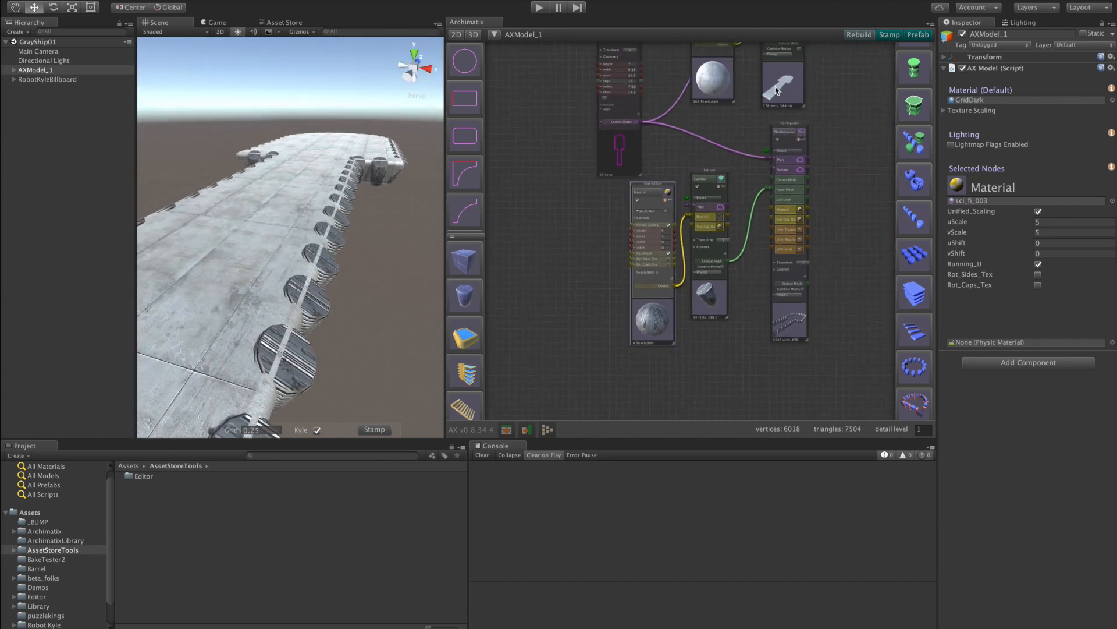
left_click(710, 233)
key("f")
scroll(673, 240, "up", 5)
left_click_drag(708, 382, 774, 376)
left_click_drag(557, 303, 592, 180)
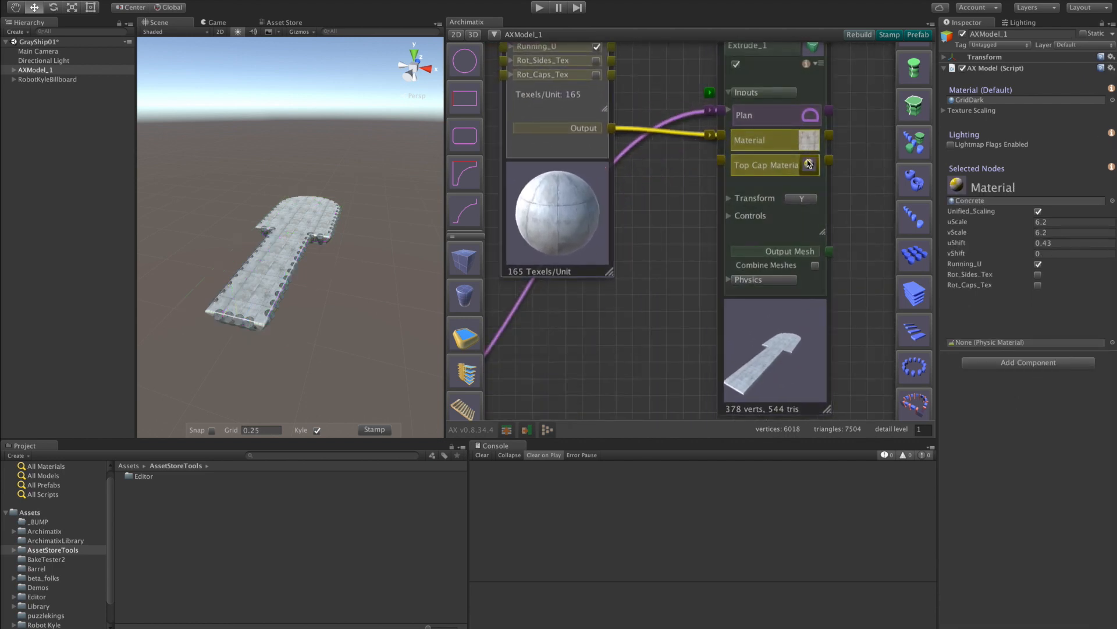
Step: Add a top cap material to Extrude_1, set its U and V scale to 5.36 and assign sci_fi_003
left_click_drag(378, 311, 332, 286, "alt")
left_click(344, 241)
scroll(349, 290, "up", 5)
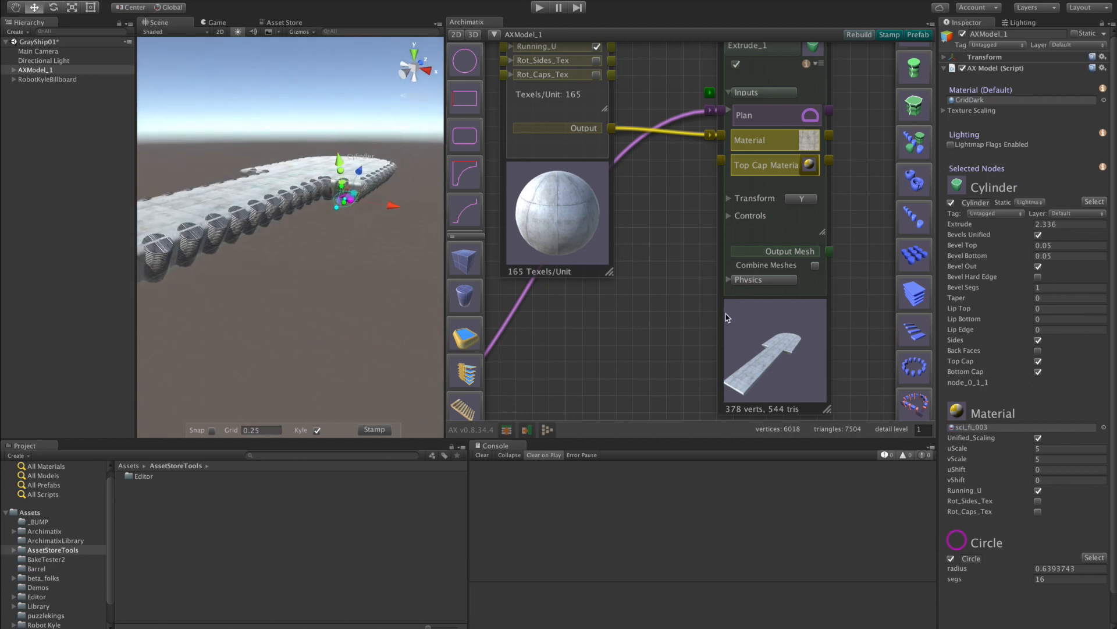
left_click(810, 166)
scroll(813, 168, "down", 3)
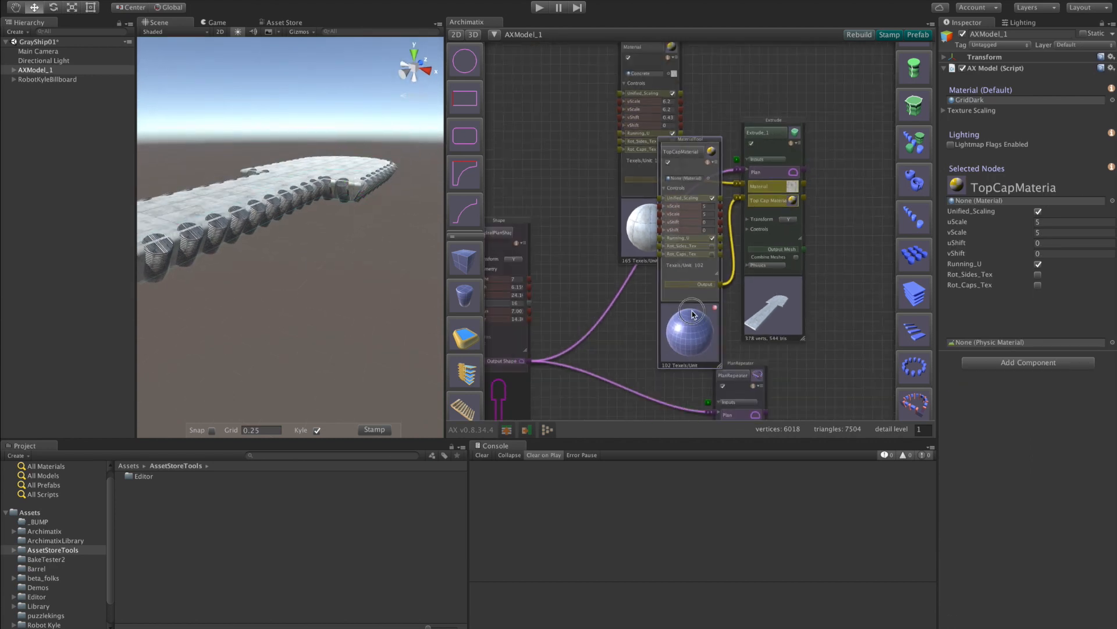
left_click_drag(694, 315, 674, 319)
left_click(648, 183)
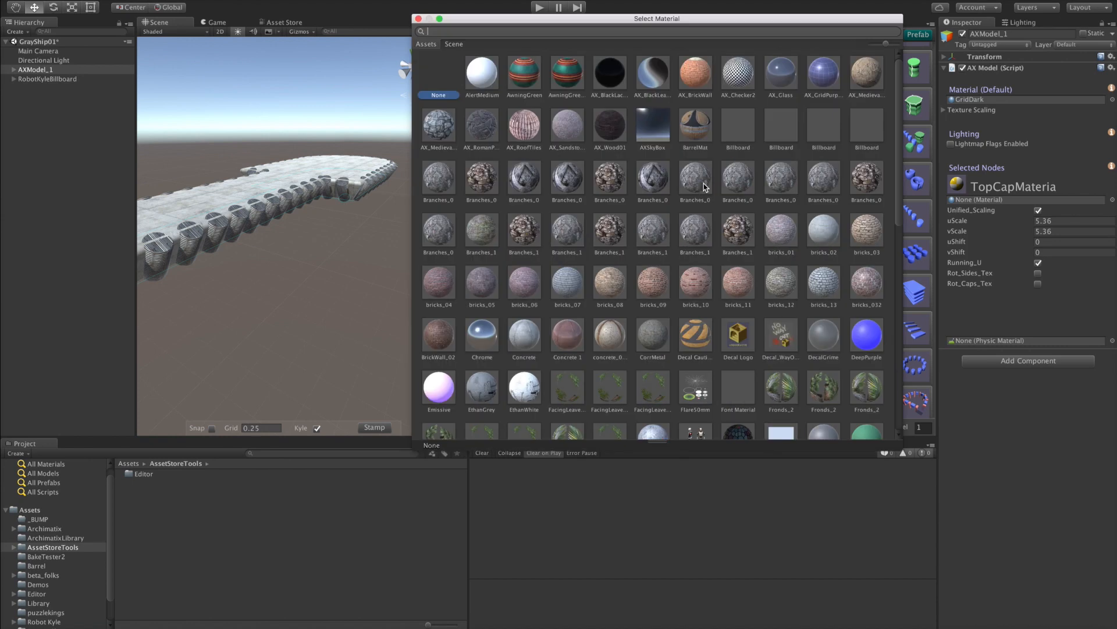
scroll(695, 254, "down", 15)
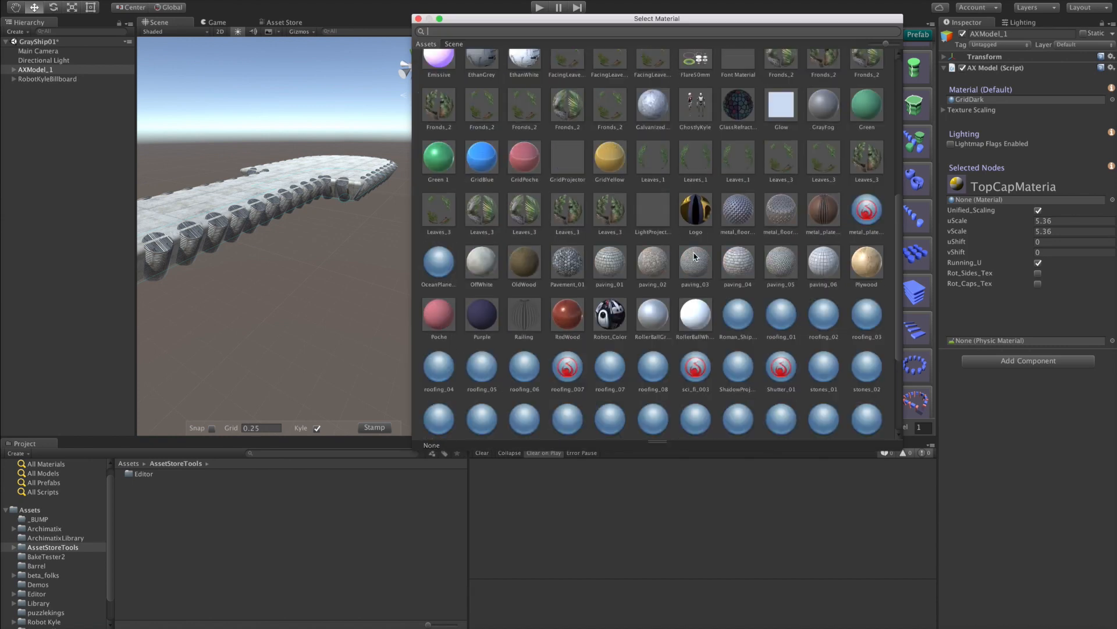
left_click(696, 198)
left_click(380, 248, "alt")
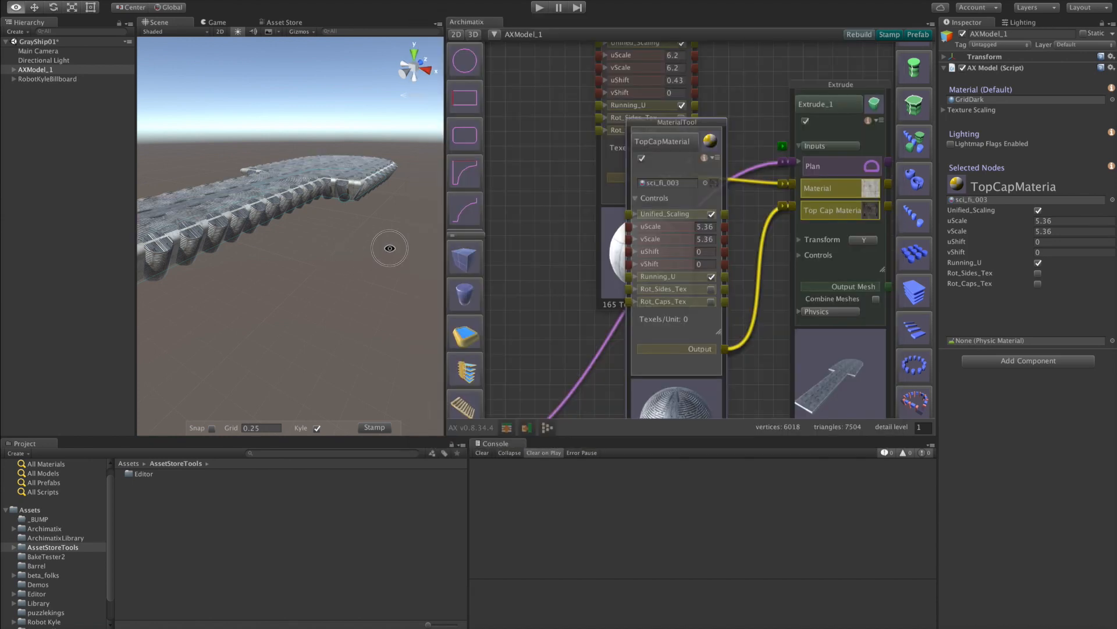
left_click_drag(336, 273, 382, 285, "alt")
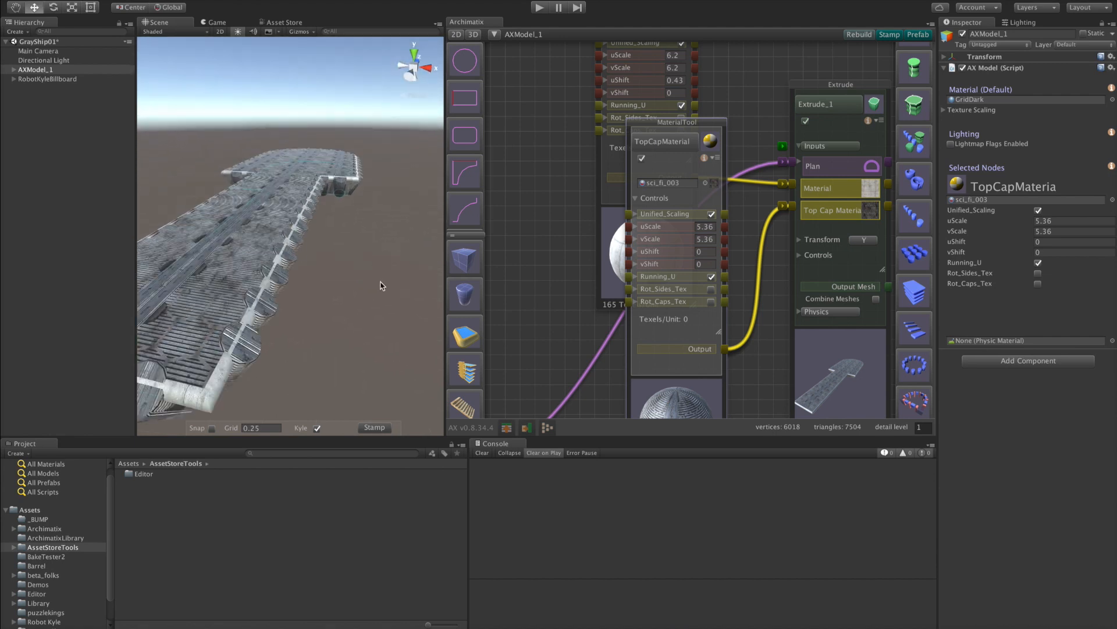
Step: Select the slab, expand Extrude_1's controls and set Lip Top to 0.84, Lip Bottom to 0.8 and Lip Edge to 0.26
left_click(265, 211)
left_click_drag(285, 154, 312, 155)
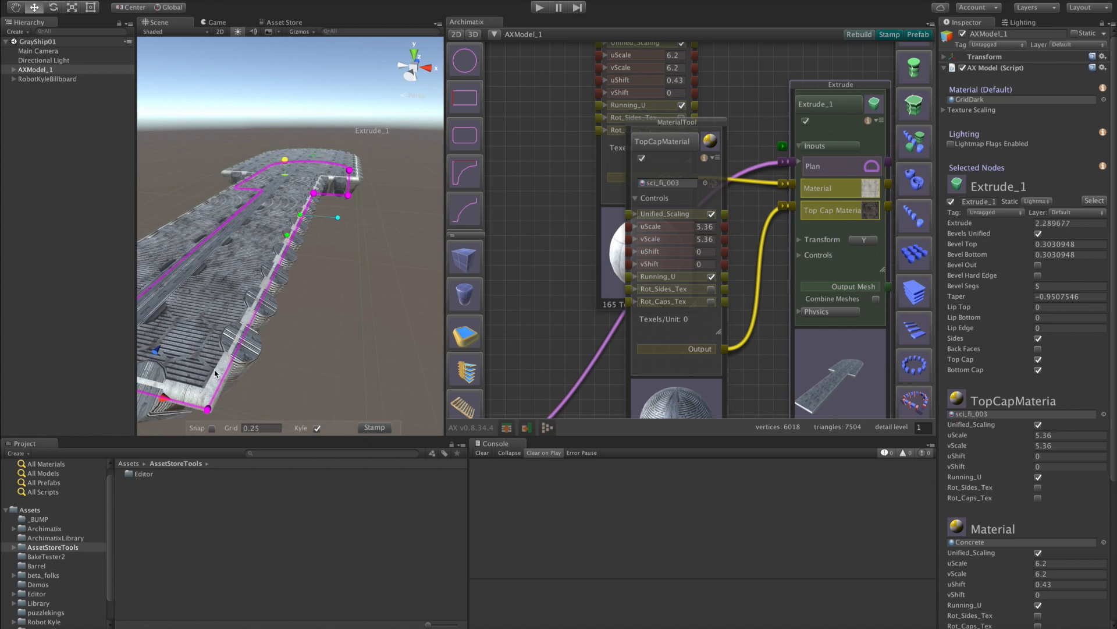
left_click_drag(845, 354, 838, 275)
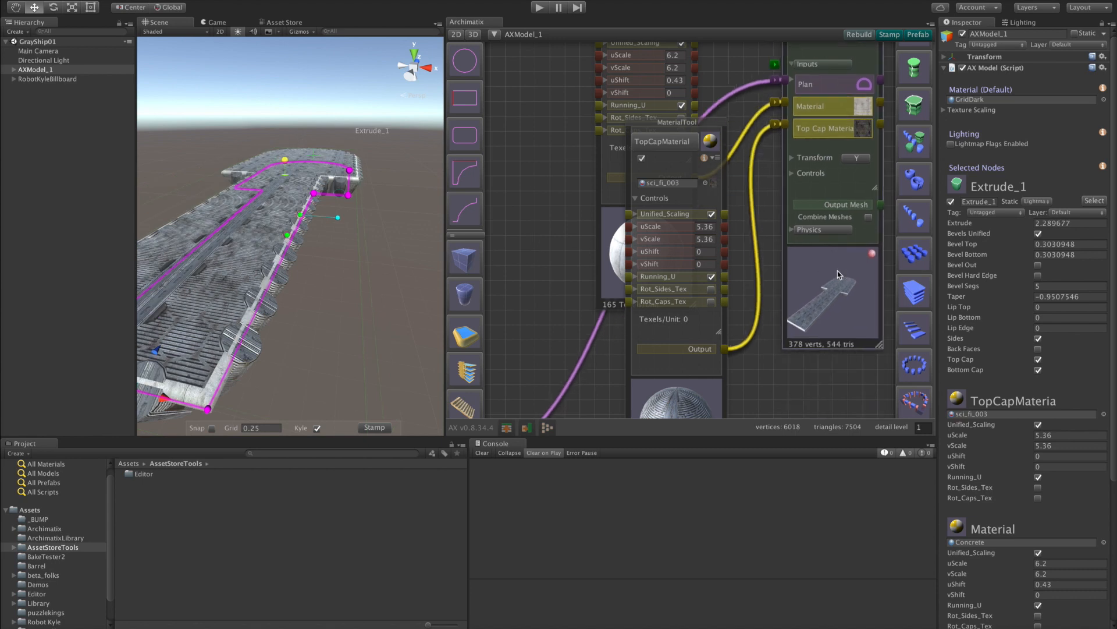
left_click_drag(762, 314, 650, 267)
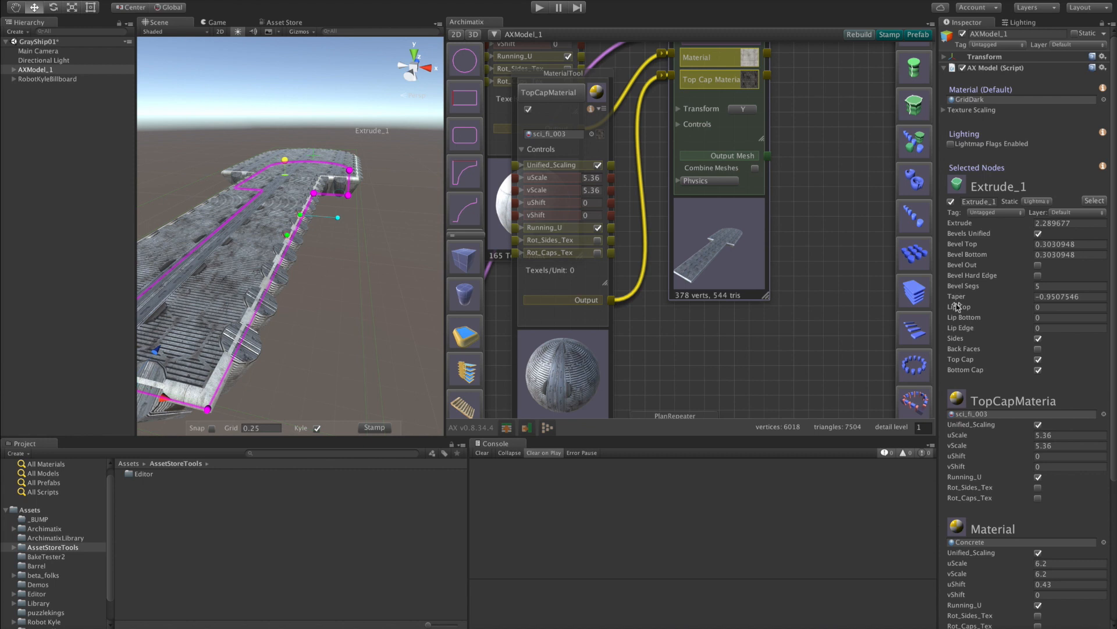
left_click(678, 125)
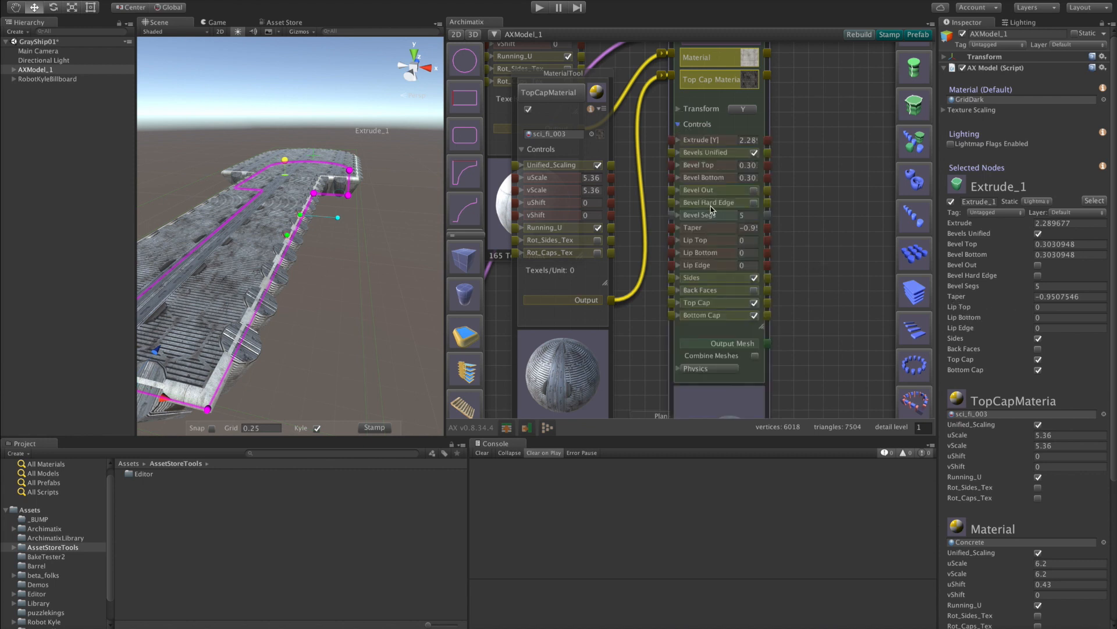
scroll(710, 208, "up", 5)
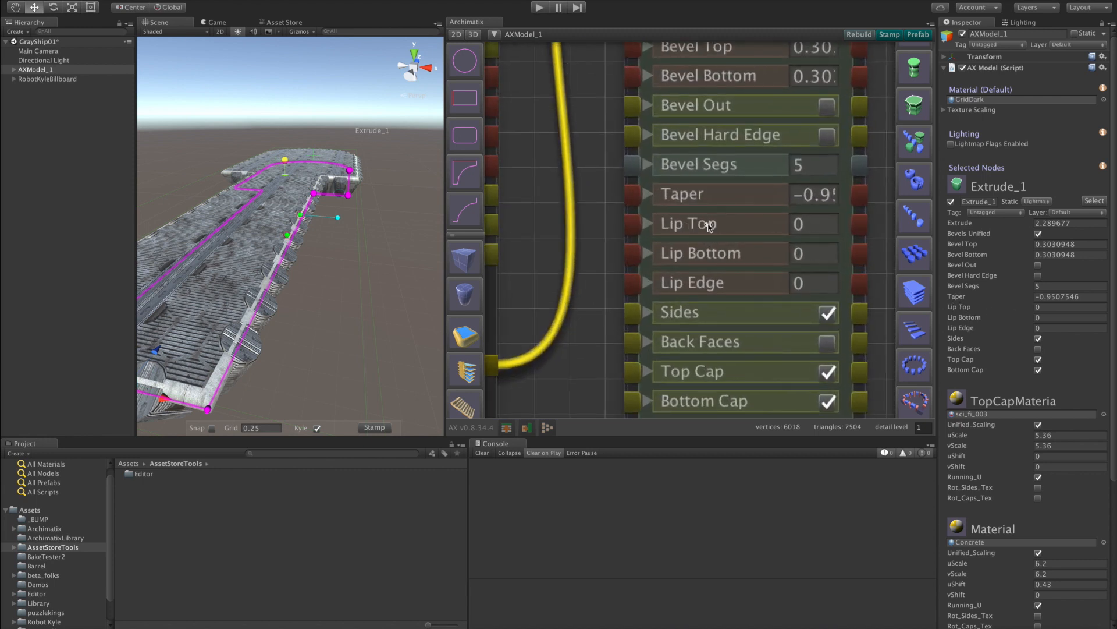
mouse_move(694, 224)
left_mouse_down()
mouse_move(763, 221)
mouse_move(710, 220)
left_mouse_up()
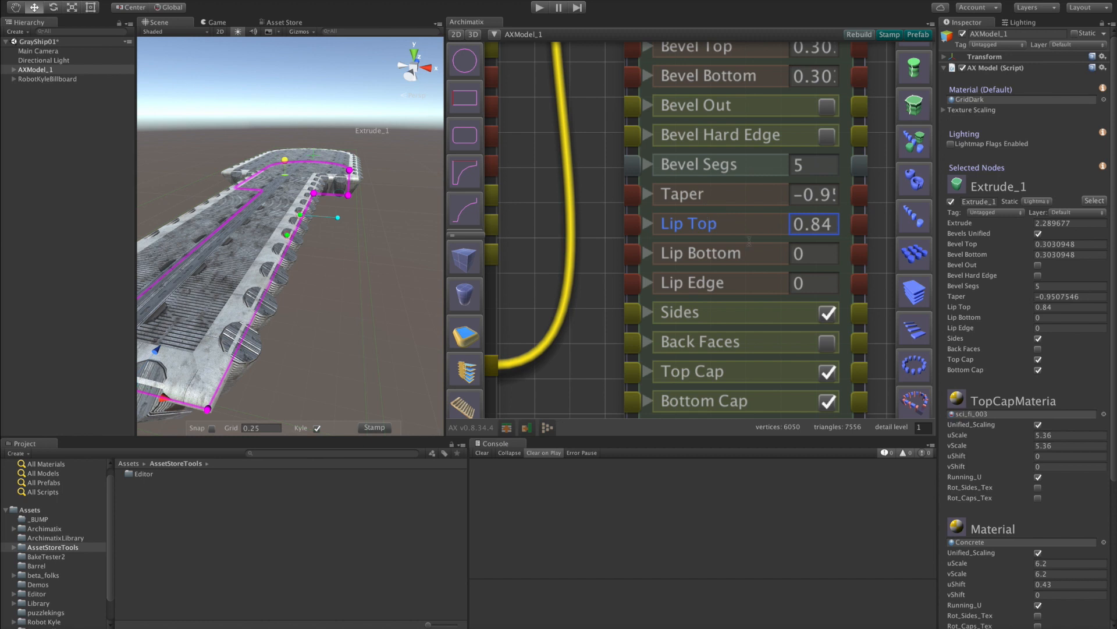
left_click_drag(718, 259, 703, 283)
left_click_drag(315, 338, 510, 298, "alt")
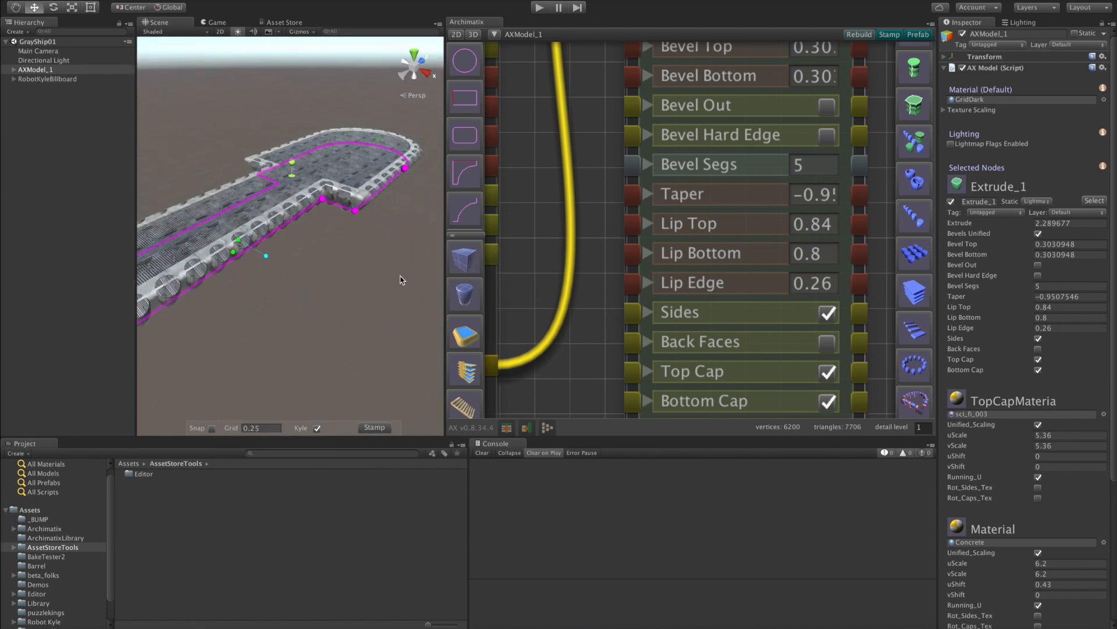
Step: Maximize the scene view and reshape the slab's plan at its inner corner to a nave of about 16.7 and width of about 6
key("shift+space")
mouse_move(516, 377)
left_mouse_down("alt")
mouse_move(619, 314)
mouse_move(532, 382)
left_mouse_up("alt")
scroll(526, 394, "down", 3)
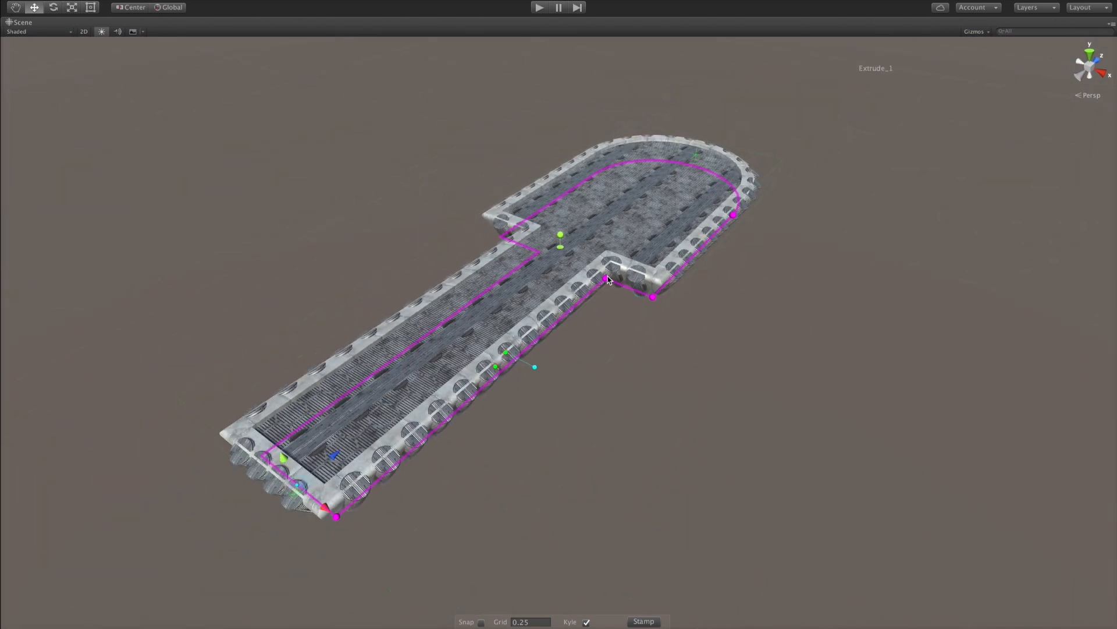
left_click_drag(603, 286, 617, 465, "alt")
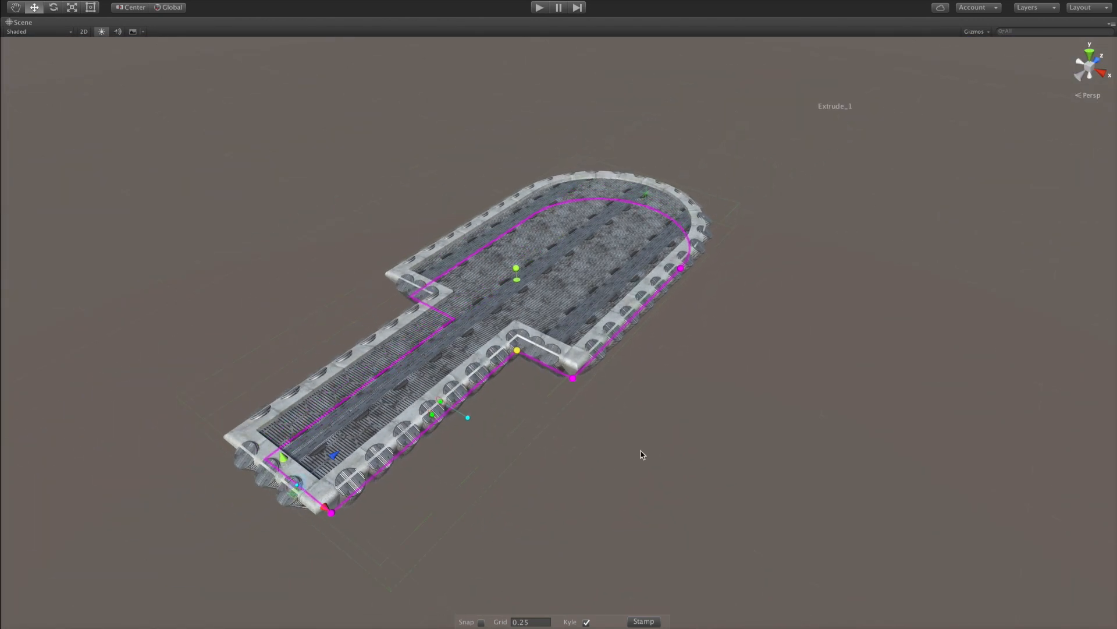
left_click_drag(520, 351, 570, 258)
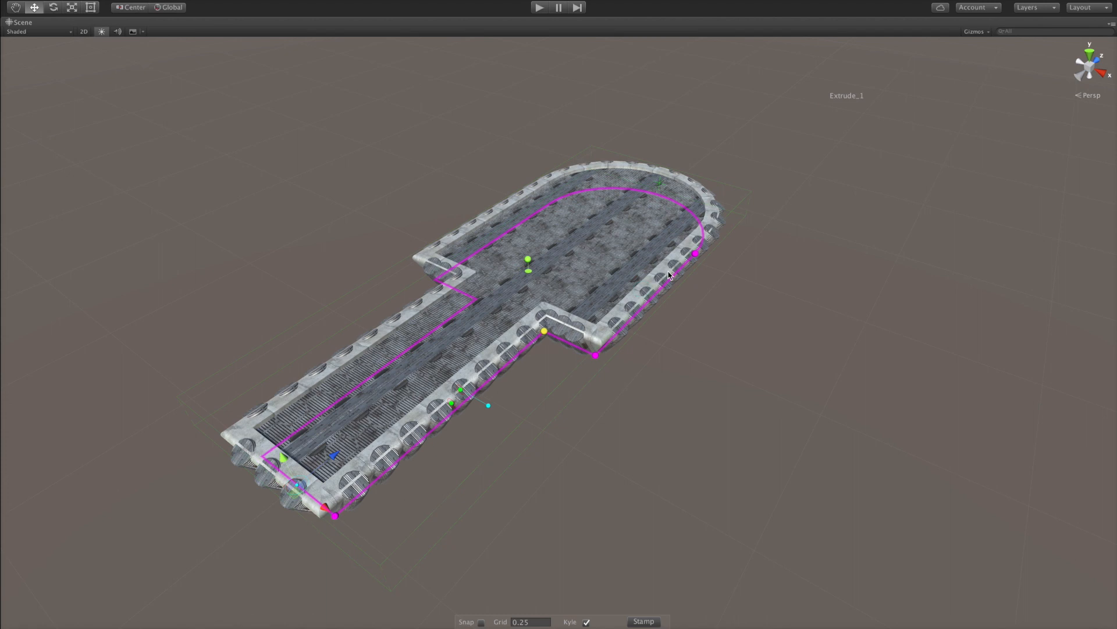
key("shift+space")
Step: Move the Concrete material node aside and collapse it into Extrude_1's Material input, leaving the top cap material node expanded
scroll(743, 285, "down", 10)
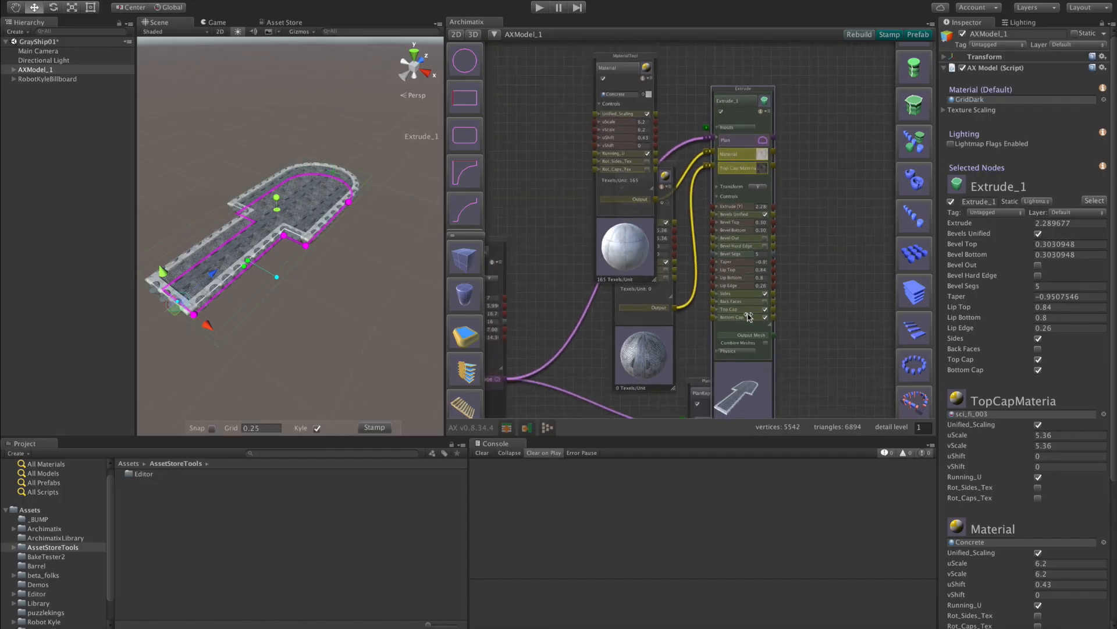
left_click_drag(630, 189, 590, 148)
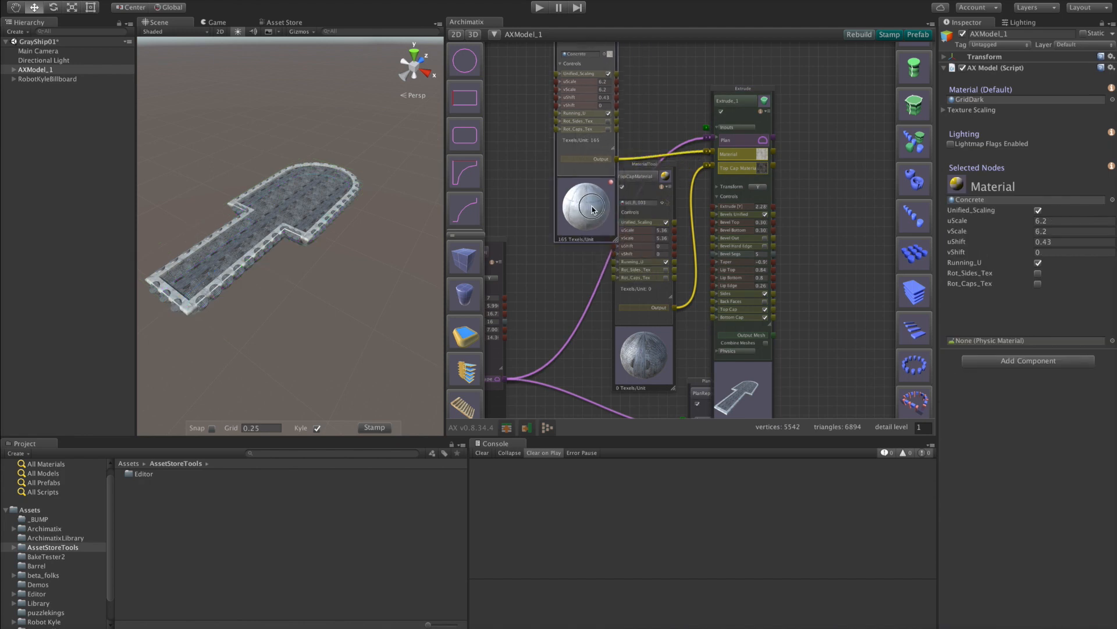
left_click(707, 152)
left_click(706, 165)
left_click(706, 165)
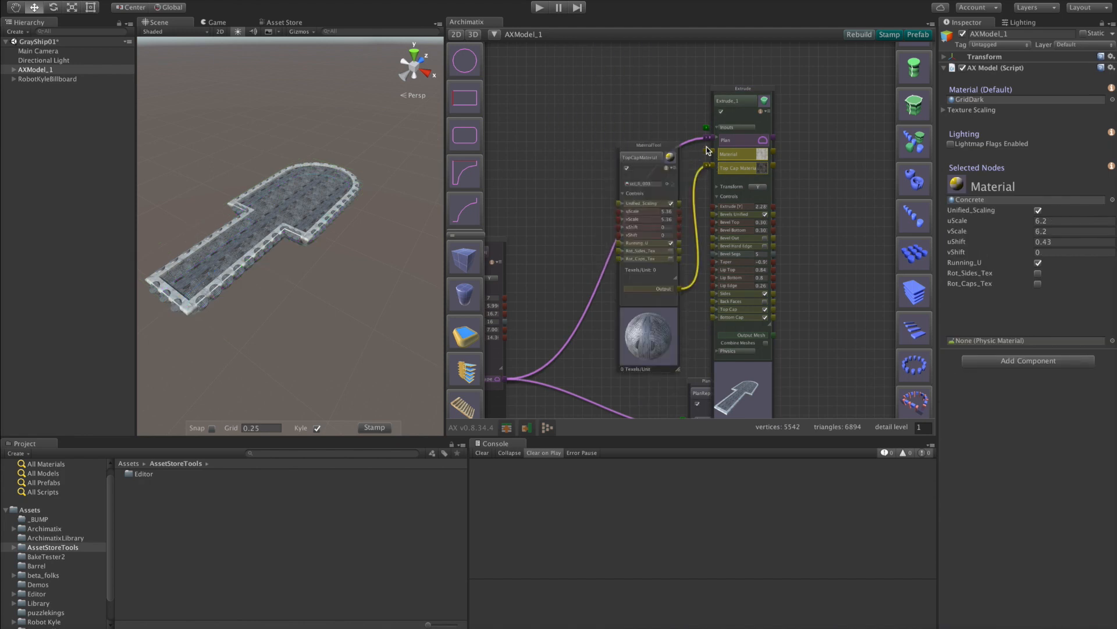
Step: Show Extrude_1's Concrete material node, place it beside the top cap material node, and close all tool nodes
left_click(706, 152)
left_click(656, 323)
left_click_drag(656, 324, 576, 313)
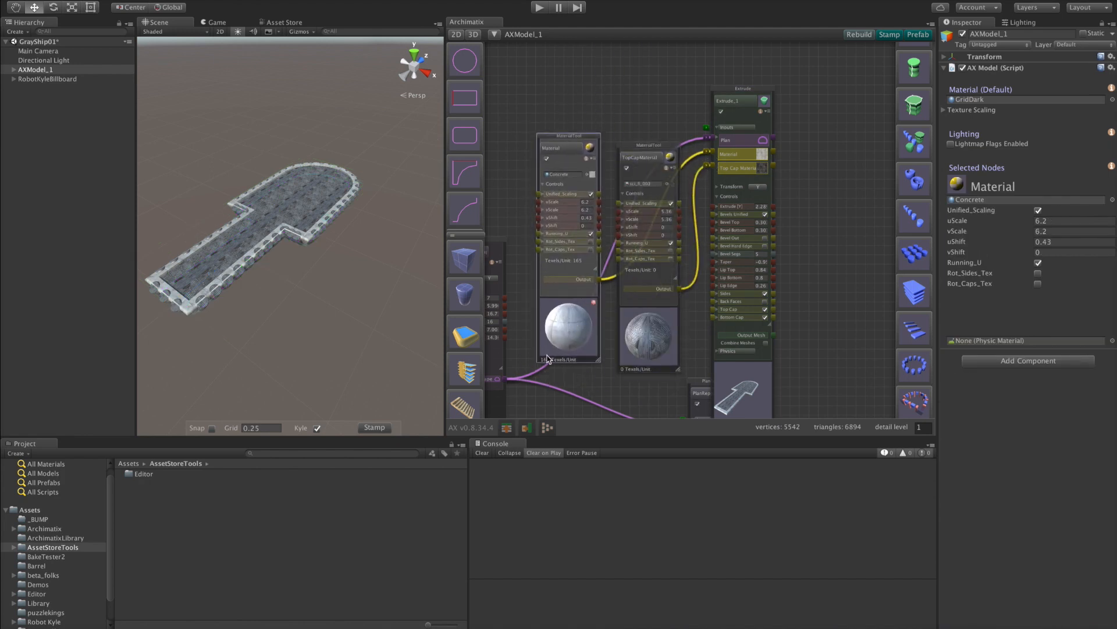
left_click(526, 430)
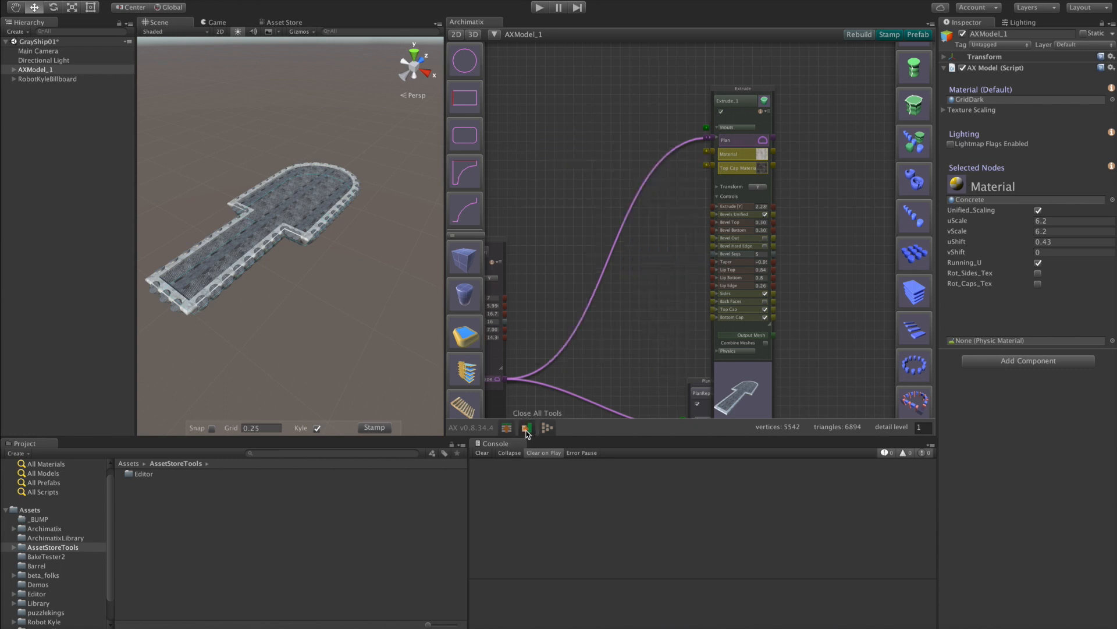
Step: Collapse the controls of all nodes and arrange the slab, plan repeater and cylinder nodes compactly beside the plan shape
scroll(621, 346, "down", 5)
middle_click_drag(623, 343, 722, 207)
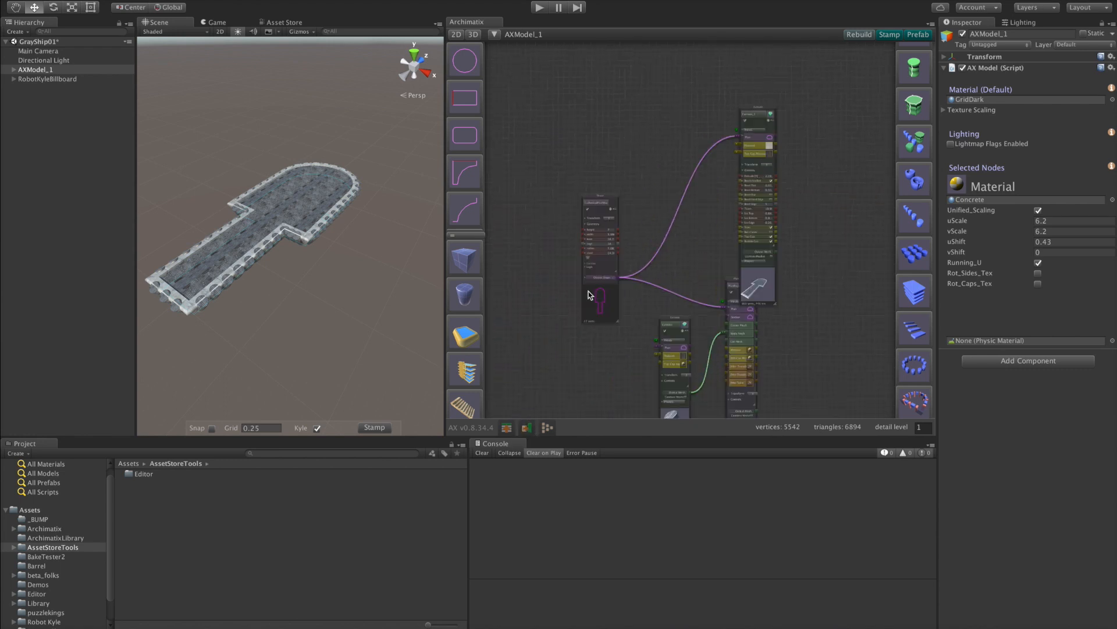
left_click(506, 426)
middle_click_drag(672, 300, 669, 268)
left_click_drag(744, 159, 719, 207)
middle_click_drag(718, 336, 701, 316)
left_click_drag(724, 307, 717, 296)
left_click_drag(659, 338, 650, 323)
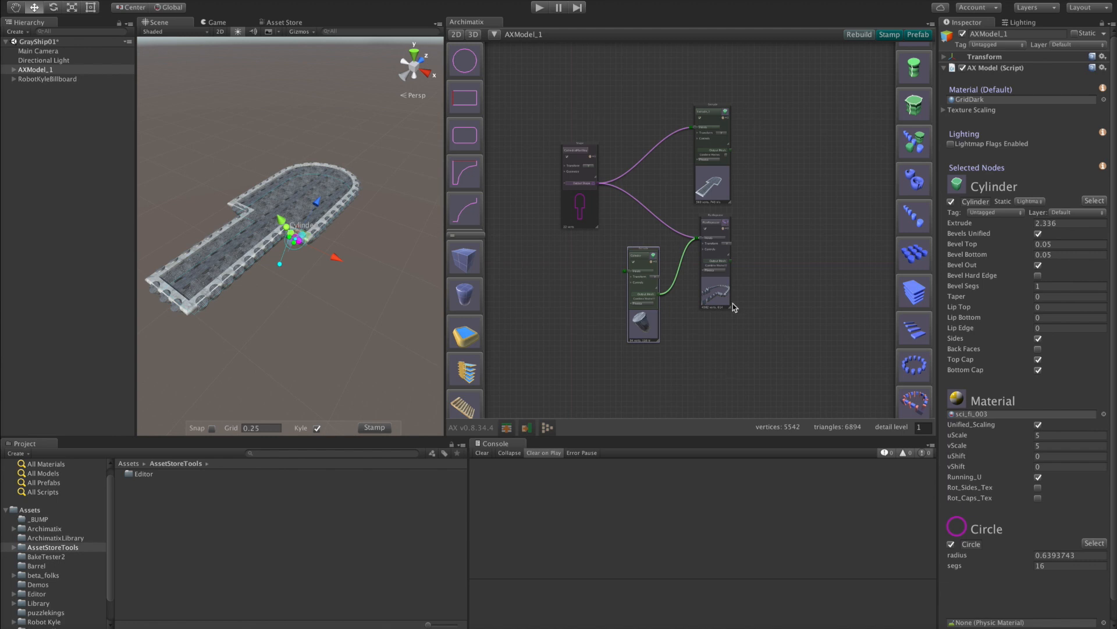
Step: Expand the plan repeater's controls, try an Inset of 3.33 and settle on 1.45
scroll(734, 308, "up", 5)
left_click(655, 153)
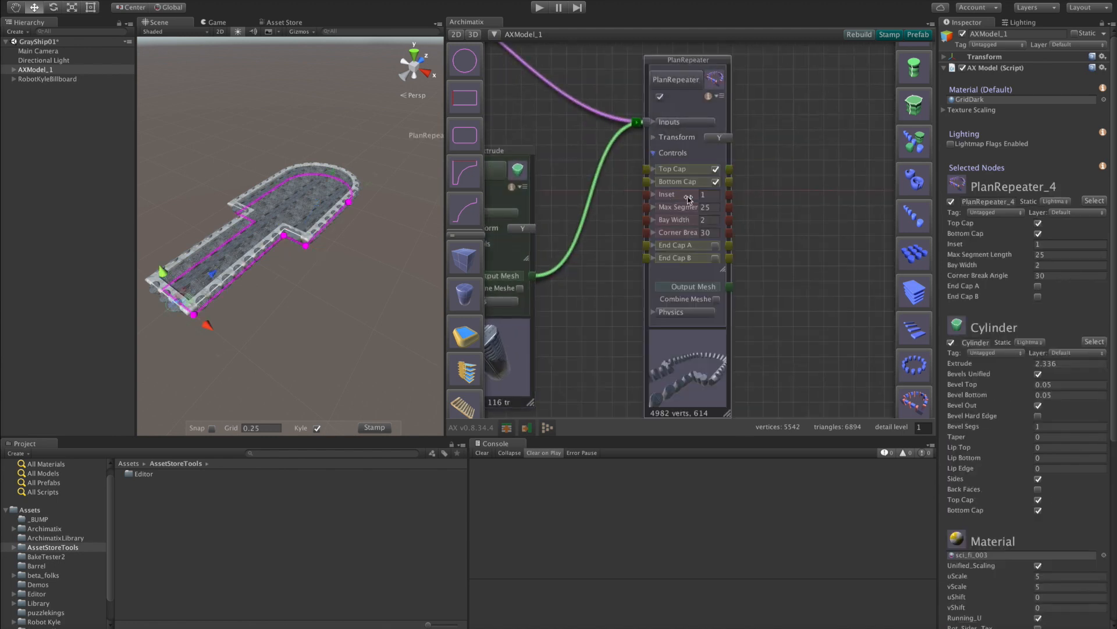
scroll(692, 200, "up", 4)
left_click_drag(648, 197, 755, 191)
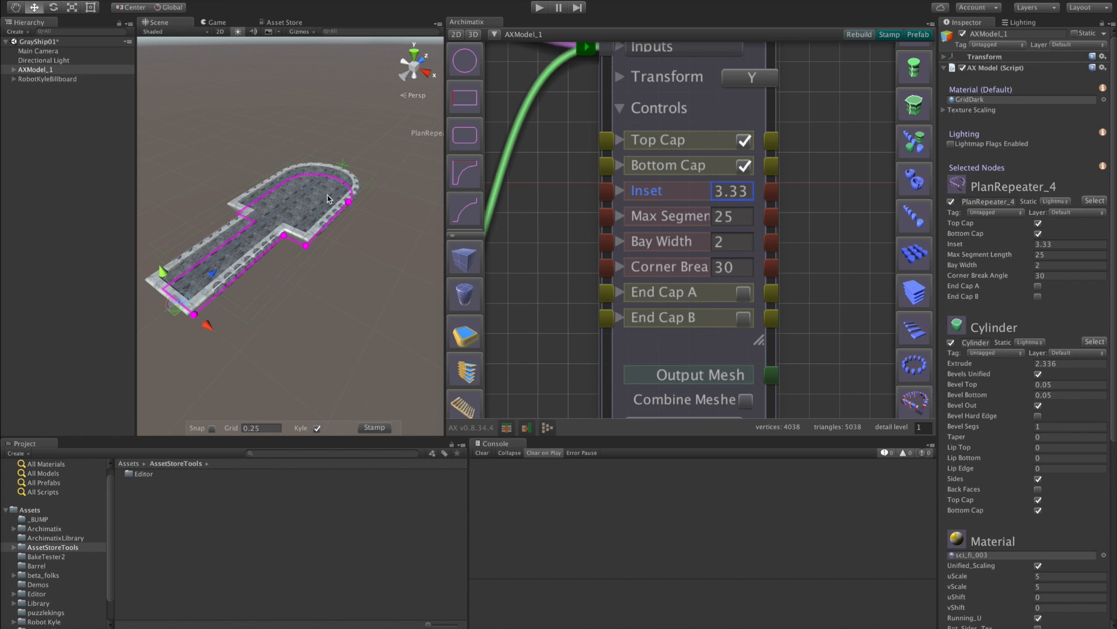
scroll(318, 189, "up", 5)
left_click_drag(317, 189, 313, 289, "alt")
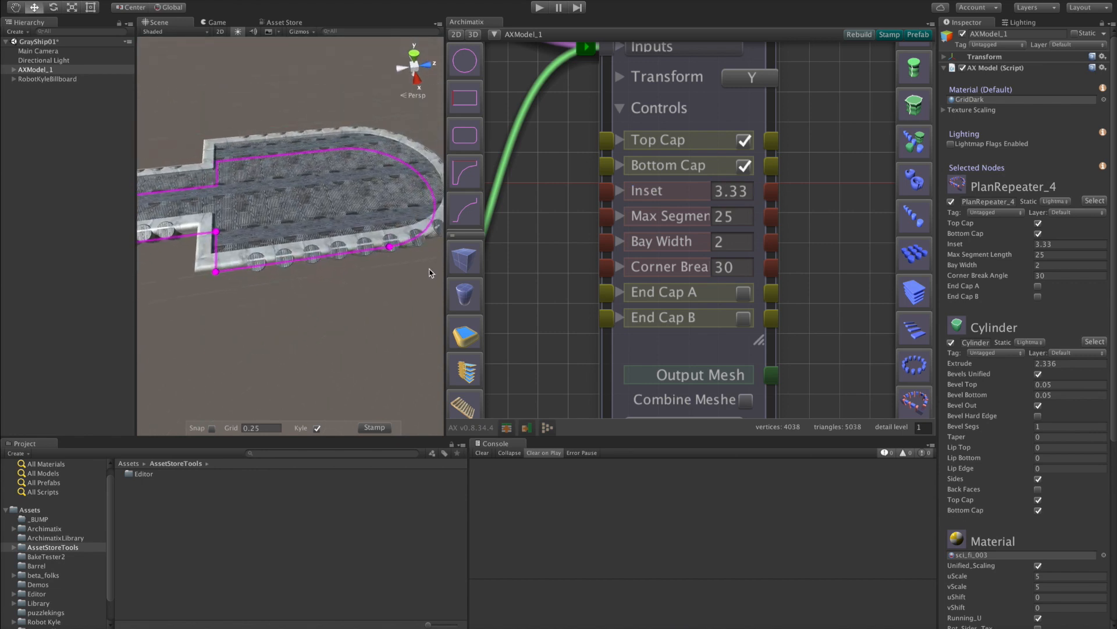
left_click_drag(665, 187, 579, 197)
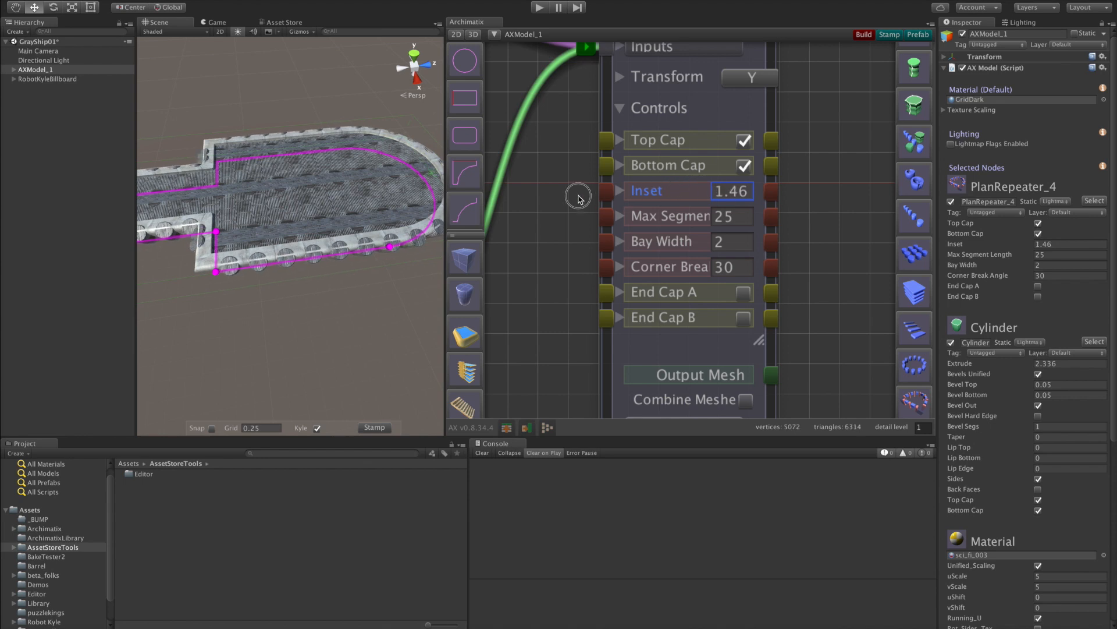
left_click_drag(329, 362, 308, 326, "alt")
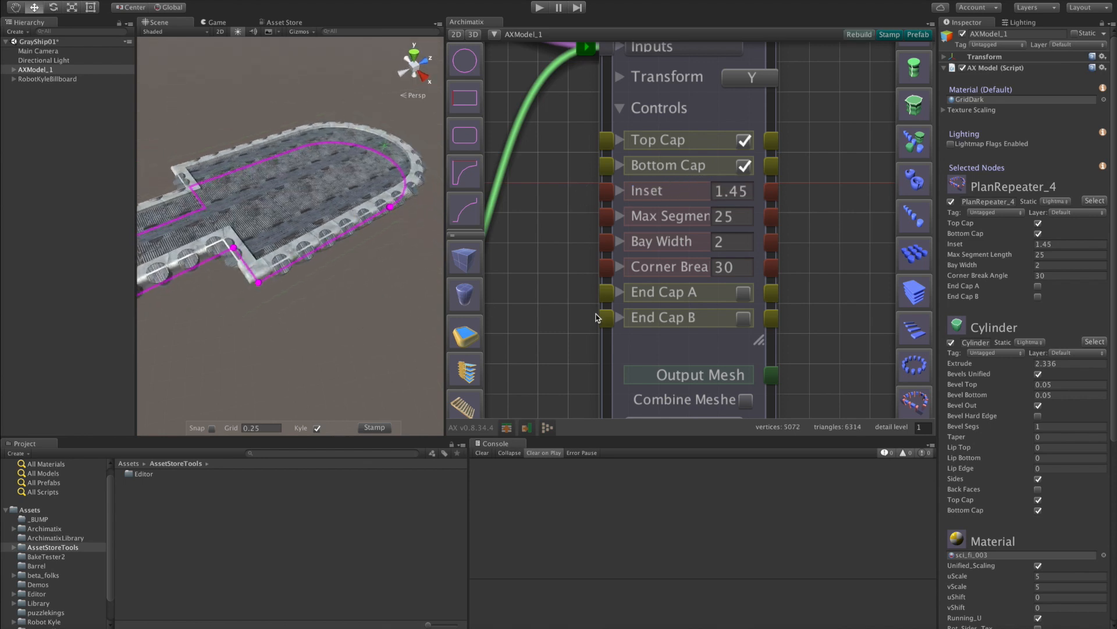
Step: Collapse the plan repeater's controls, expand its inputs, and deselect the model to examine the slab's corners
scroll(592, 263, "down", 5)
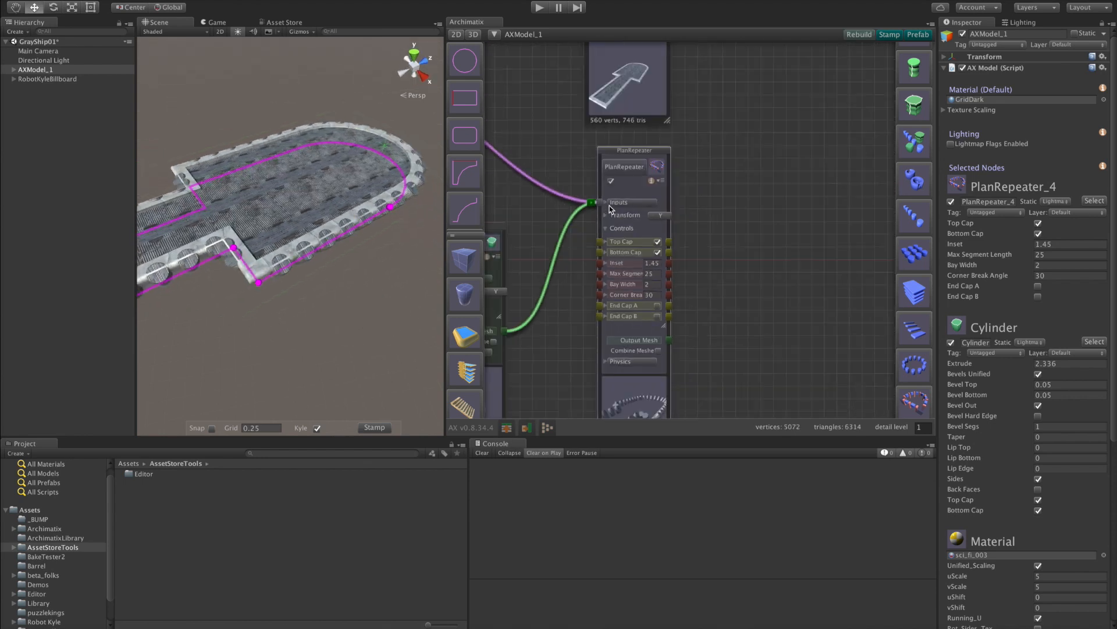
left_click(605, 229)
left_click(606, 203)
middle_click_drag(685, 307, 754, 209)
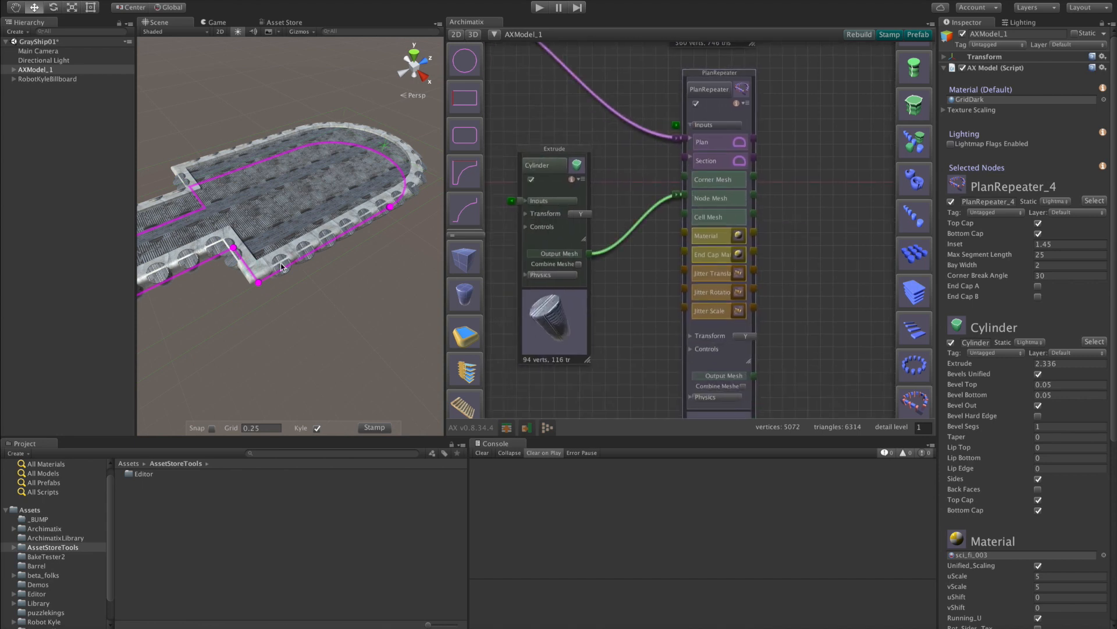
left_click(267, 317)
left_click_drag(267, 317, 368, 292, "alt")
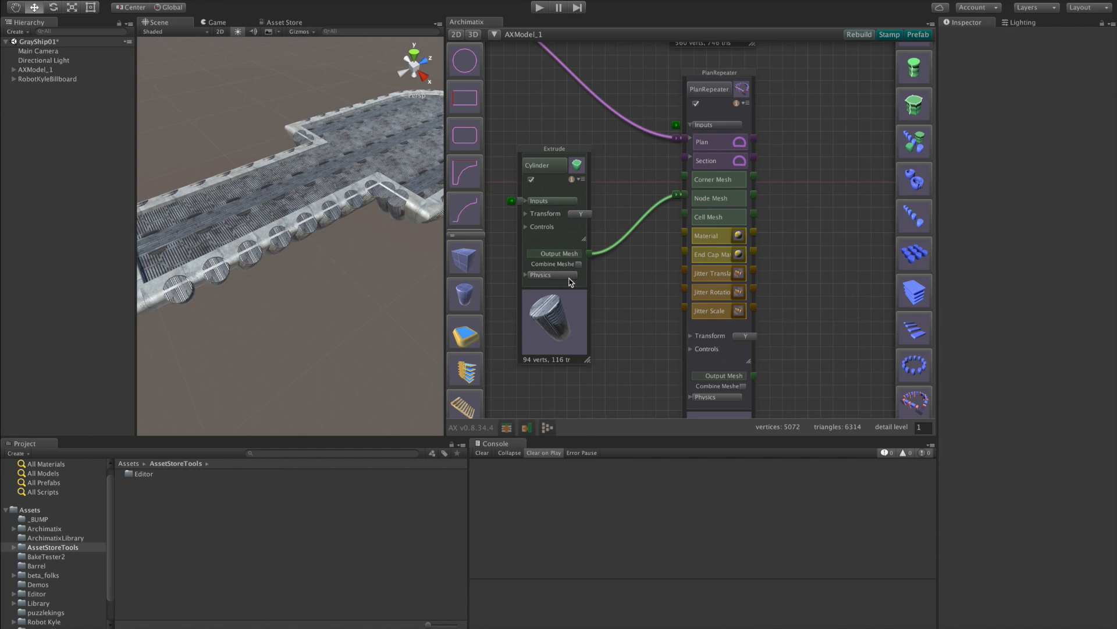
Step: Duplicate the Cylinder node and connect the copy's output mesh to the plan repeater's Corner Mesh input
scroll(585, 333, "down", 2)
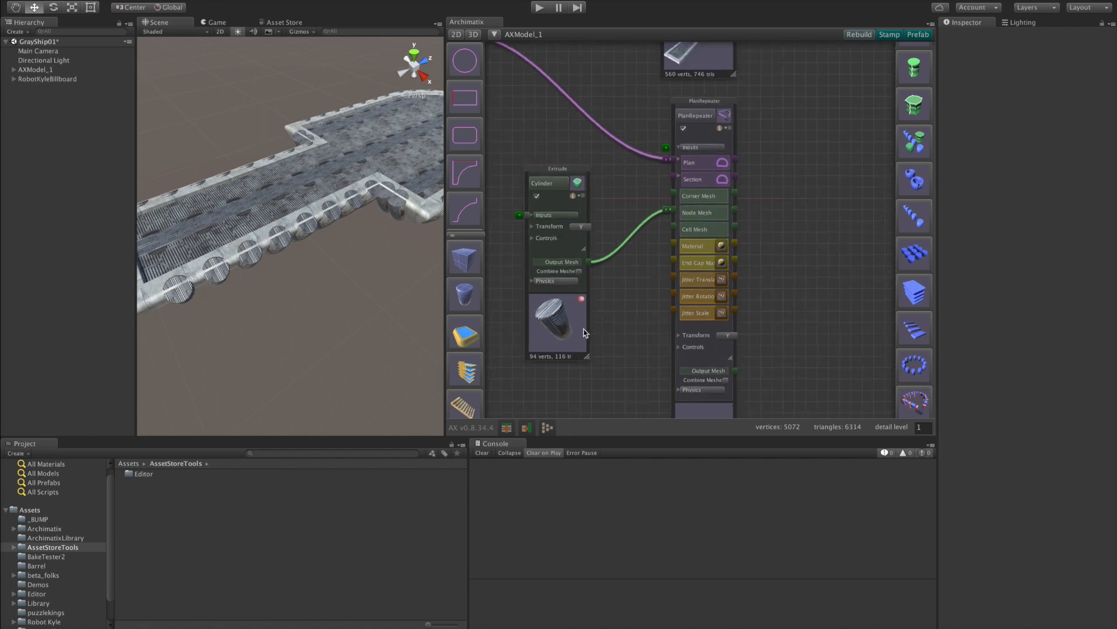
scroll(690, 221, "up", 5)
scroll(599, 308, "down", 6)
left_click_drag(599, 307, 700, 225)
left_click(646, 260)
left_click_drag(646, 263, 618, 241)
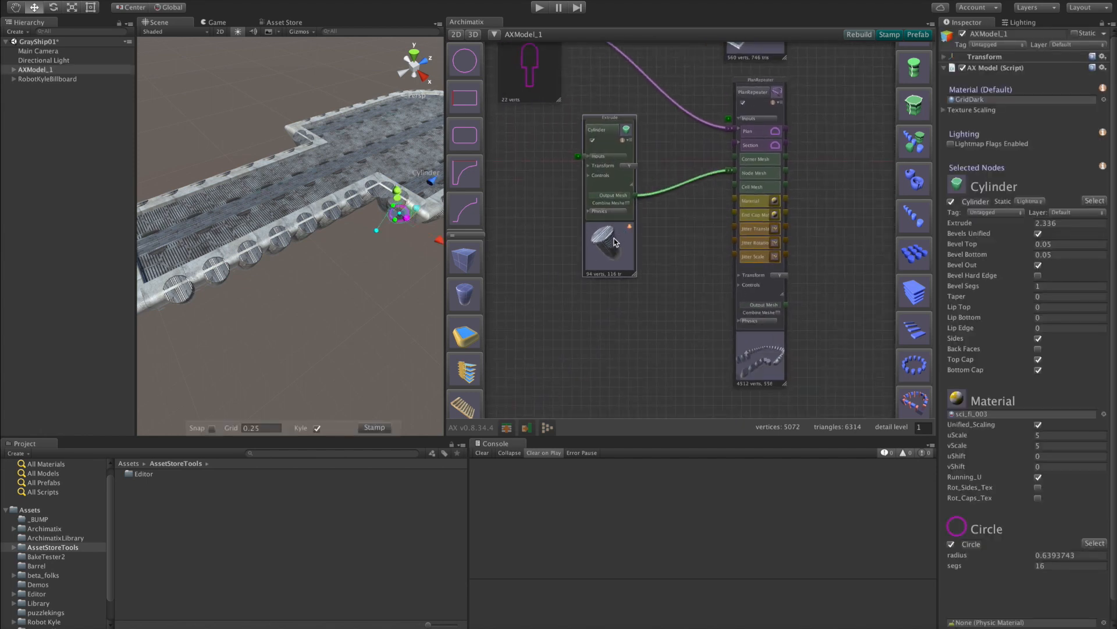
key("super+d")
left_click_drag(695, 313, 614, 350)
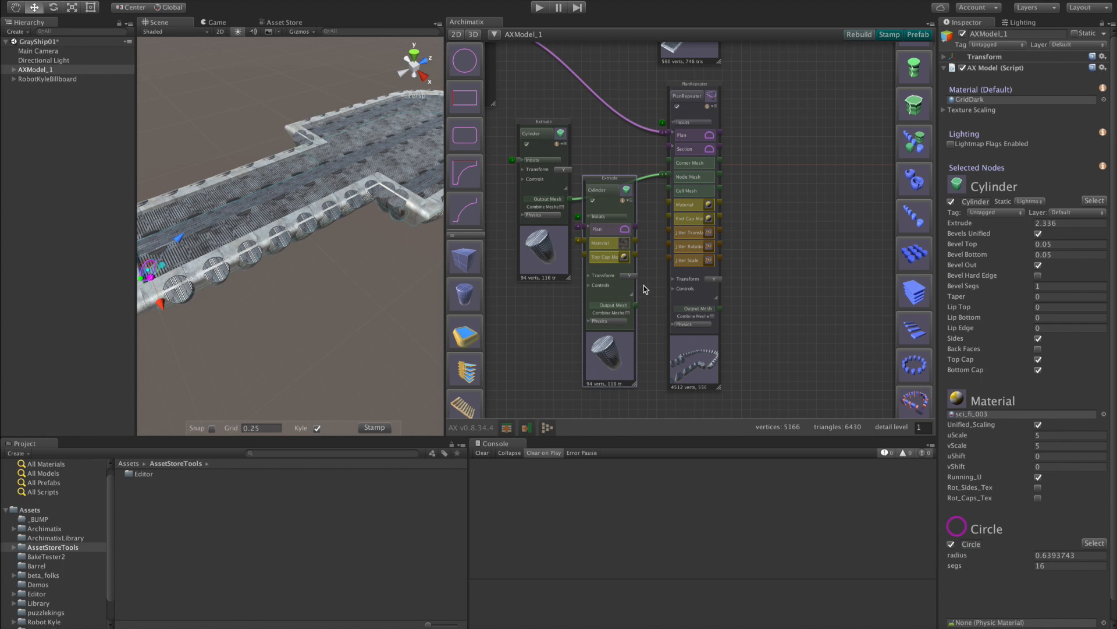
left_click_drag(636, 307, 661, 211)
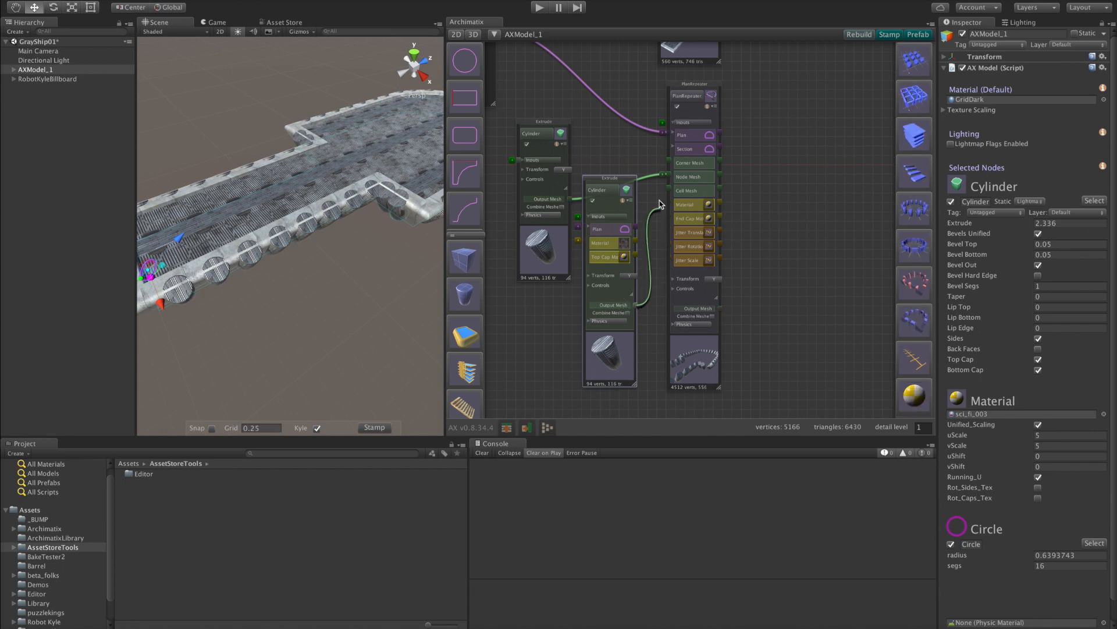
left_click_drag(669, 163, 668, 163)
Step: Shorten the corner cylinder's extrusion to about 1.95 and enlarge its radius in the maximized scene view
left_click_drag(336, 310, 396, 257, "alt")
left_click(366, 175)
left_click_drag(376, 145, 366, 179)
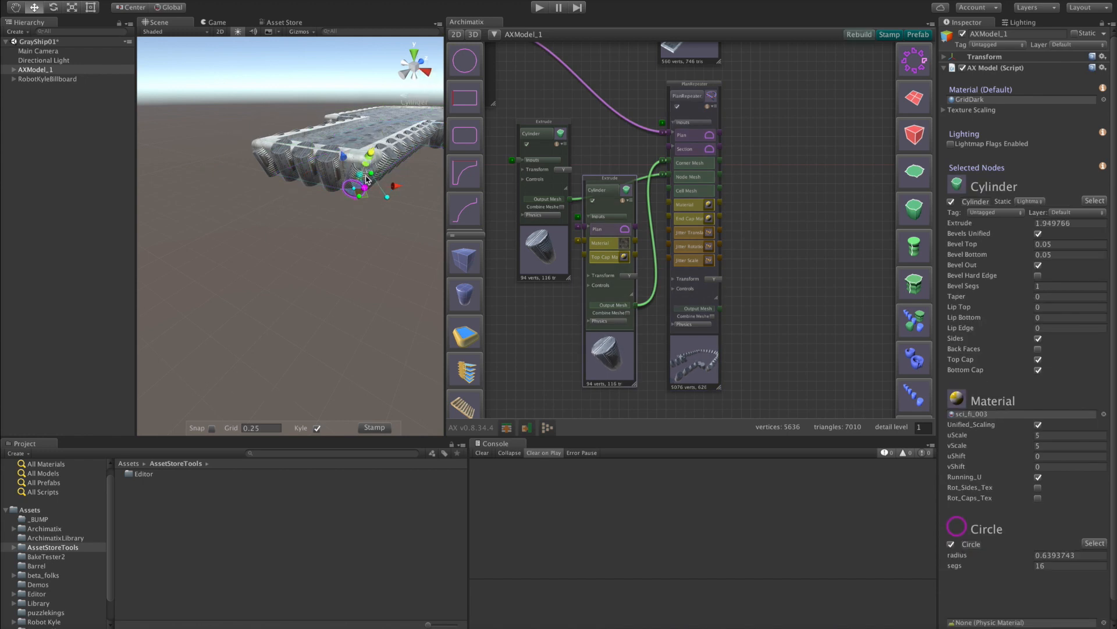
key("shift+space")
left_click_drag(366, 174, 282, 311, "alt")
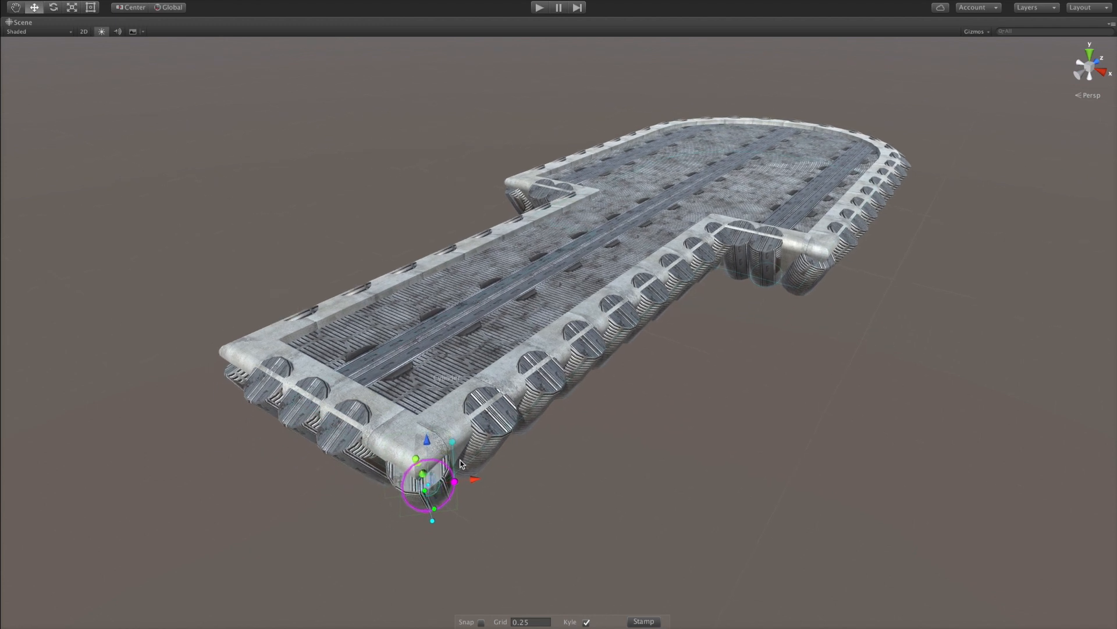
left_click_drag(455, 482, 547, 475)
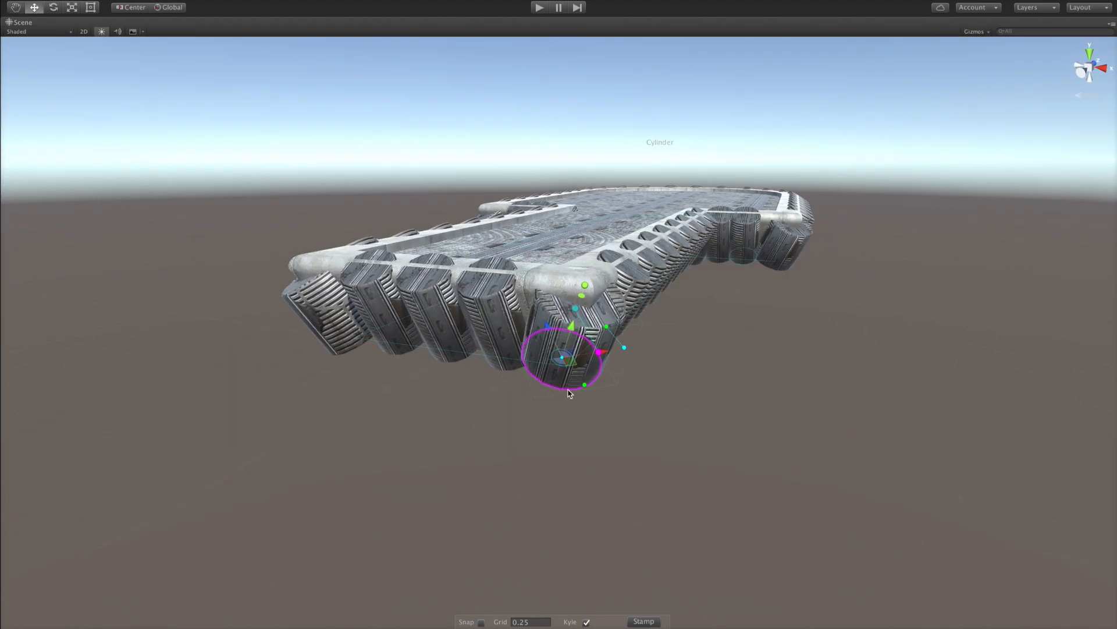
Step: Rotate the corner cylinder upright beneath the slab's corner and reduce its Extrude to 1.17
left_click_drag(599, 399, 699, 397, "alt")
left_click_drag(629, 345, 618, 278)
left_click_drag(696, 331, 740, 407, "alt")
key("f")
left_click_drag(689, 444, 890, 352)
scroll(890, 352, "down", 10)
left_click_drag(638, 370, 588, 375)
left_click_drag(559, 283, 544, 393)
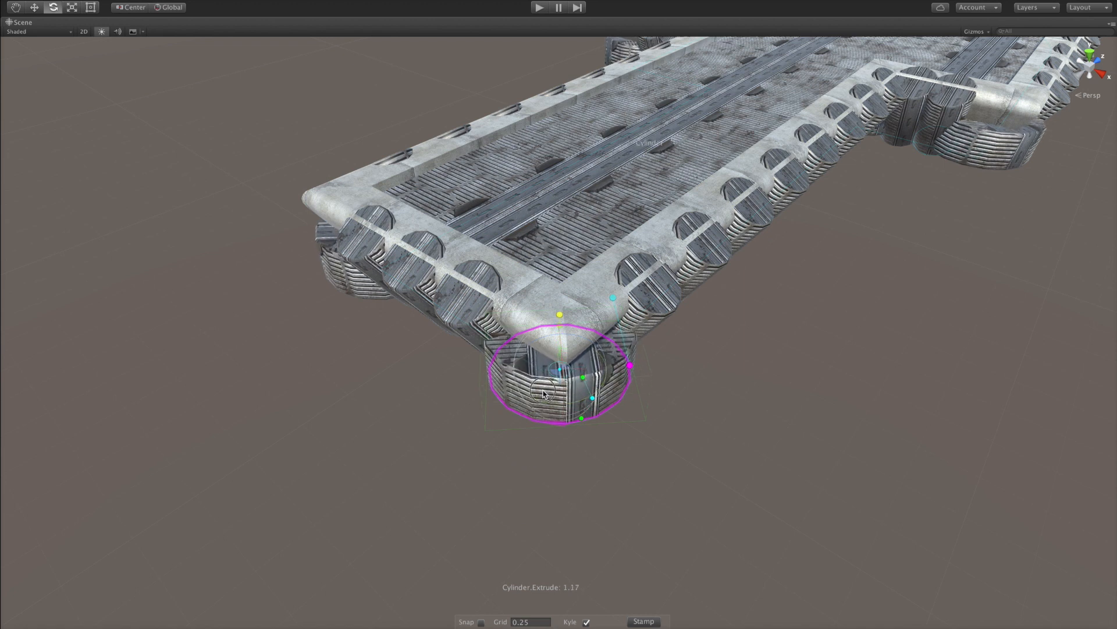
Step: Enlarge the corner cylinder's bevel and raise the cylinder slightly beneath the slab's corner
left_click_drag(609, 429, 652, 413, "alt")
scroll(656, 433, "up", 6)
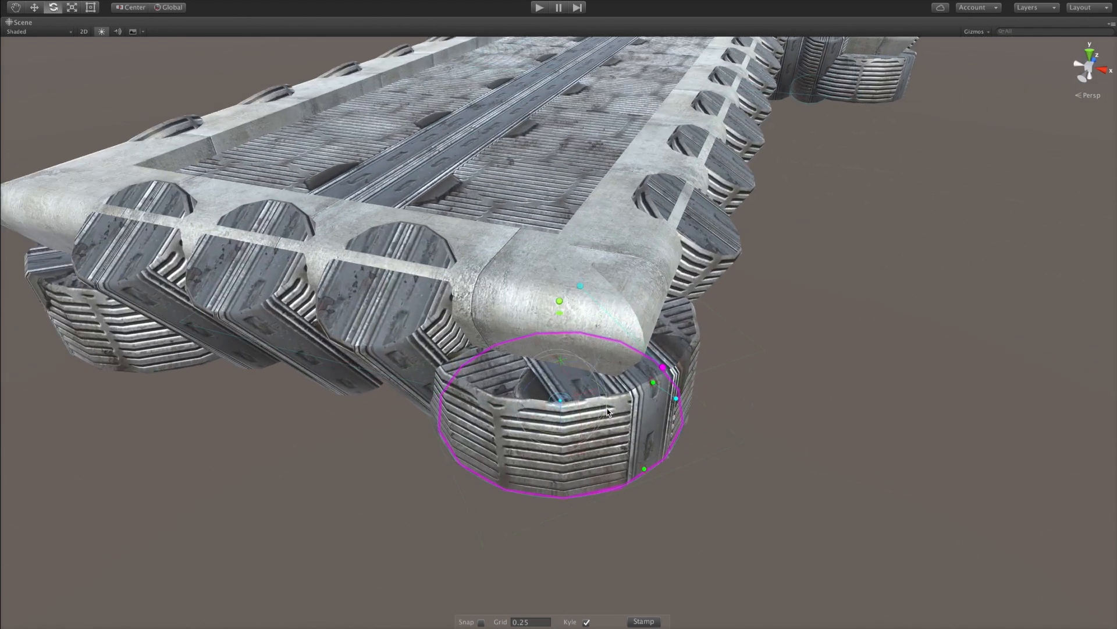
scroll(683, 518, "down", 3)
left_click_drag(644, 469, 655, 380)
scroll(763, 442, "down", 10)
left_click_drag(760, 386, 644, 344, "alt")
key("w")
left_click_drag(557, 326, 559, 310)
left_click_drag(837, 304, 766, 315, "alt")
left_click_drag(609, 347, 609, 349)
left_click_drag(734, 340, 764, 324, "alt")
Step: Select and frame the slab, examine its edges and corner cylinders, and restore the multi-panel layout
left_click(840, 144)
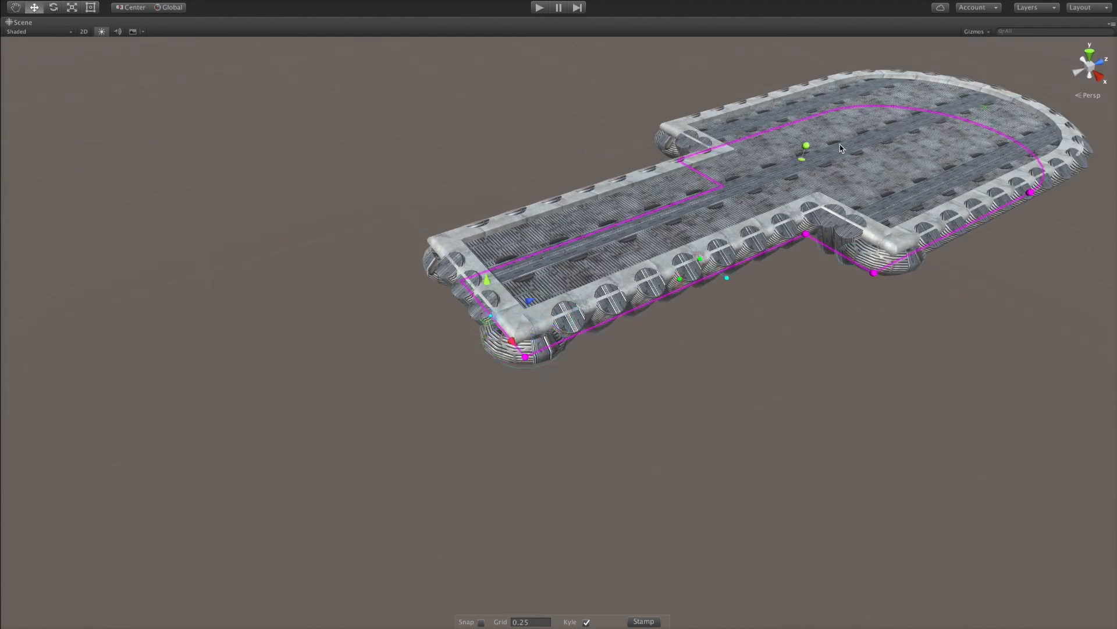
key("f")
scroll(837, 169, "up", 3)
scroll(837, 170, "up", 2)
left_click_drag(724, 265, 790, 202, "alt")
middle_click_drag(721, 263, 775, 211)
key("shift+space")
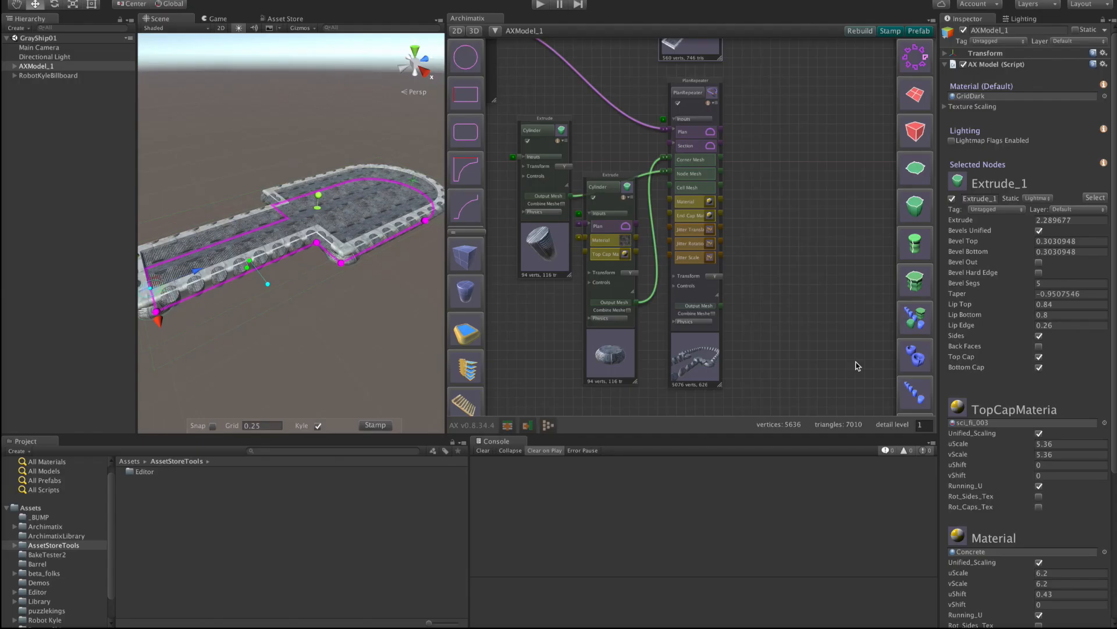
Step: Spread out the plan repeater, cylinder and CathedralPlanShape nodes in the graph
scroll(807, 264, "down", 5)
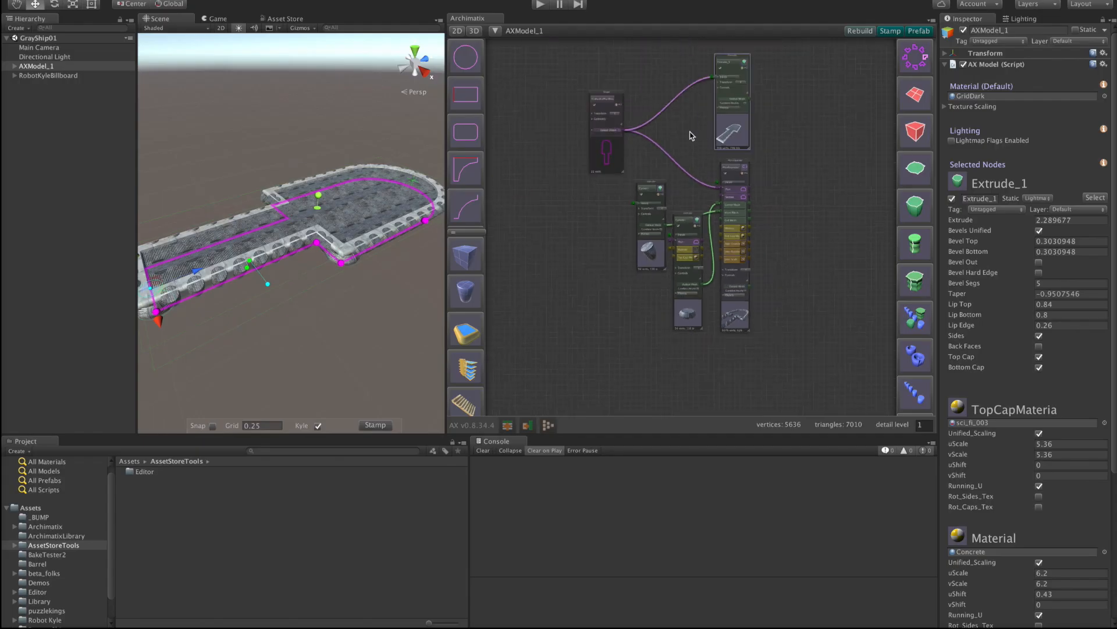
left_click_drag(722, 351, 761, 324)
left_click_drag(662, 340, 688, 272)
left_click_drag(629, 287, 776, 317)
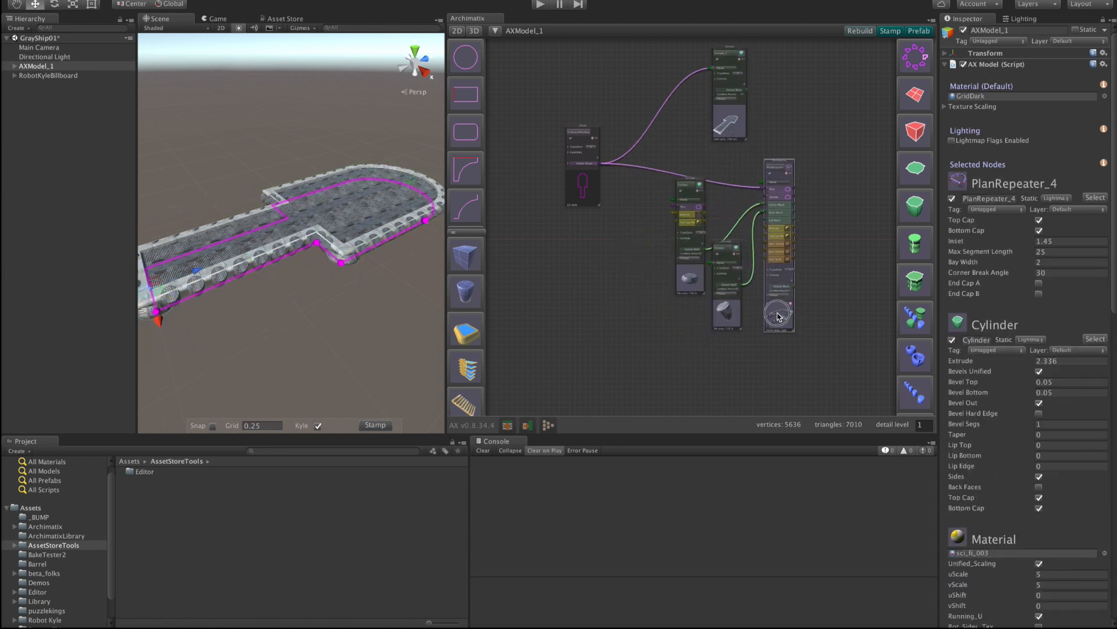
left_click_drag(580, 185, 586, 171)
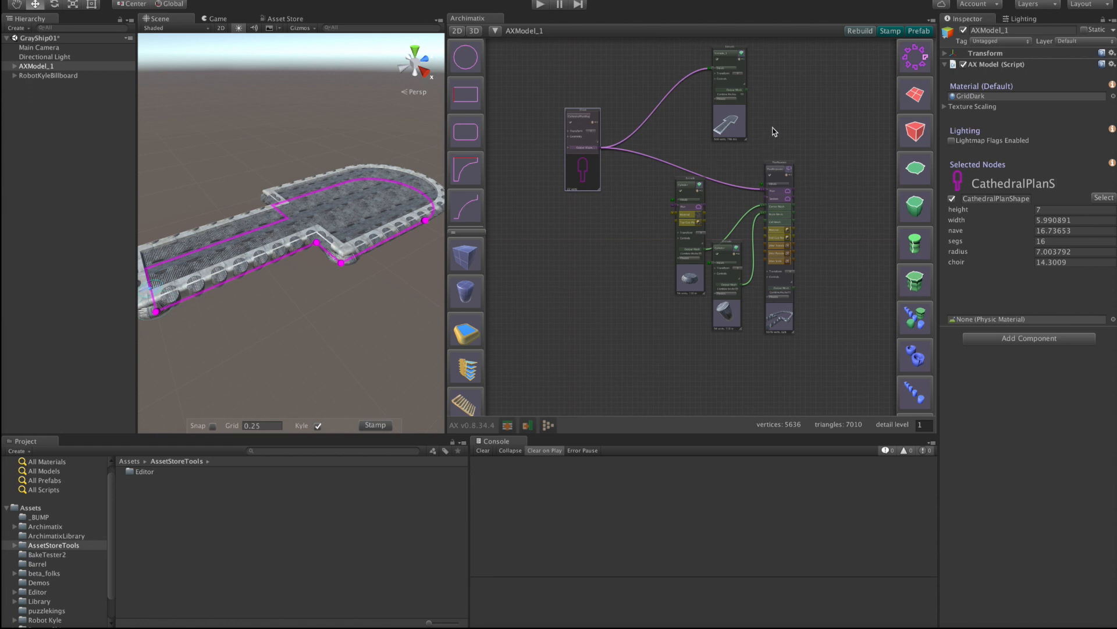
Step: Group the Extrude_1, plan repeater and both cylinder nodes with a Grouper, and place the CathedralPlanShape node beside it
left_click_drag(646, 58, 816, 347)
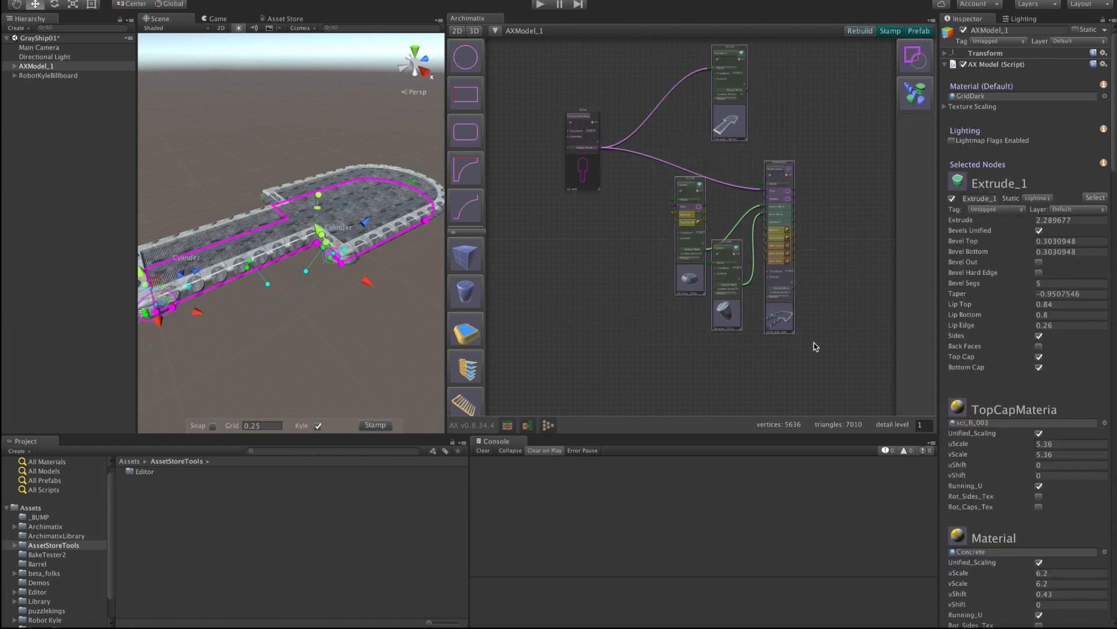
left_click(917, 99)
left_click_drag(711, 299, 700, 280)
left_click_drag(555, 213, 565, 224)
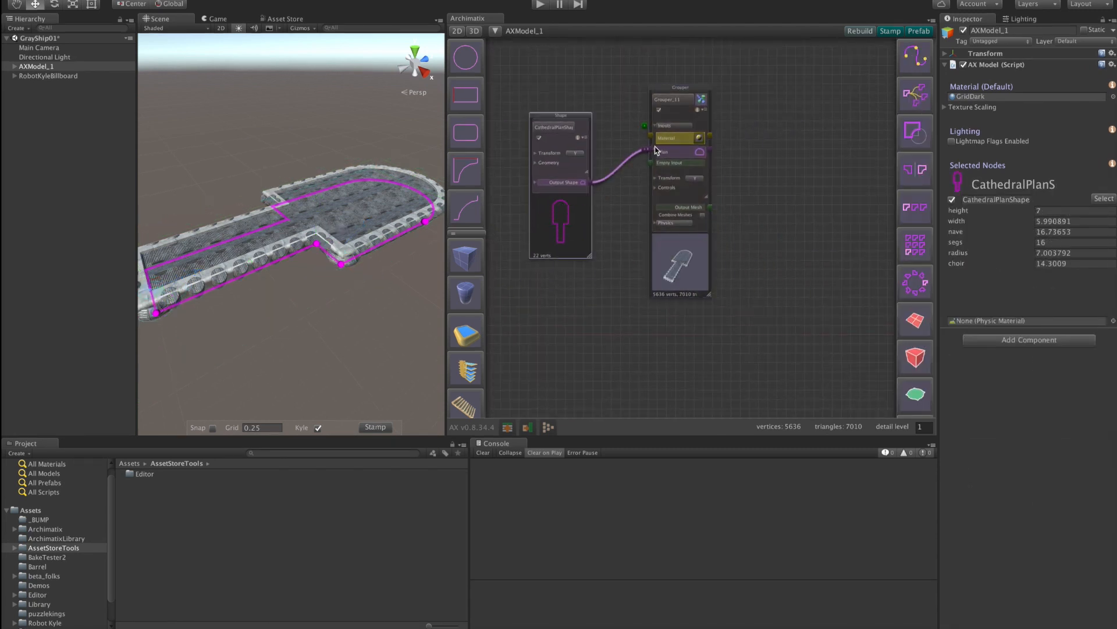
Step: Open the Grouper and rearrange the Extrude_1, cylinder and plan repeater nodes inside it
double_click(677, 250)
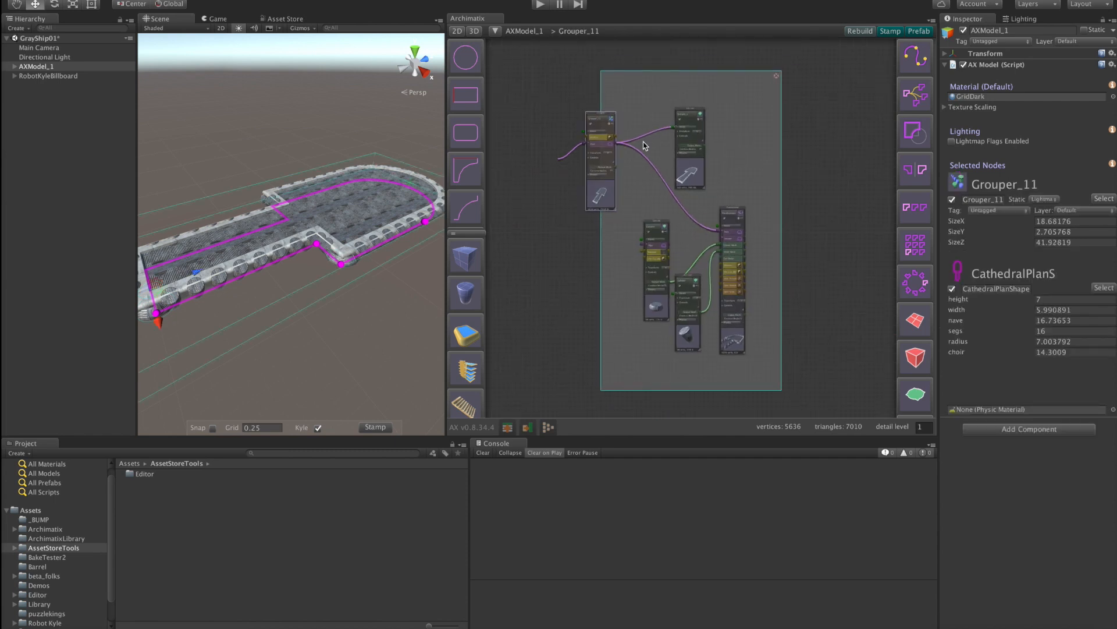
scroll(588, 137, "up", 3)
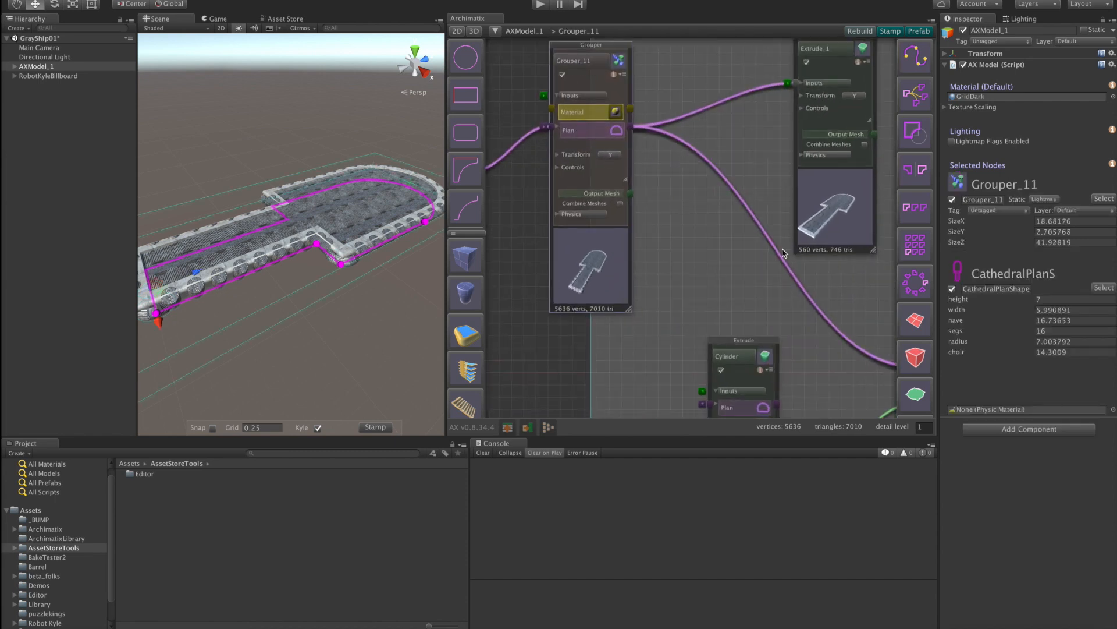
scroll(791, 244, "down", 5)
middle_click_drag(738, 267, 642, 189)
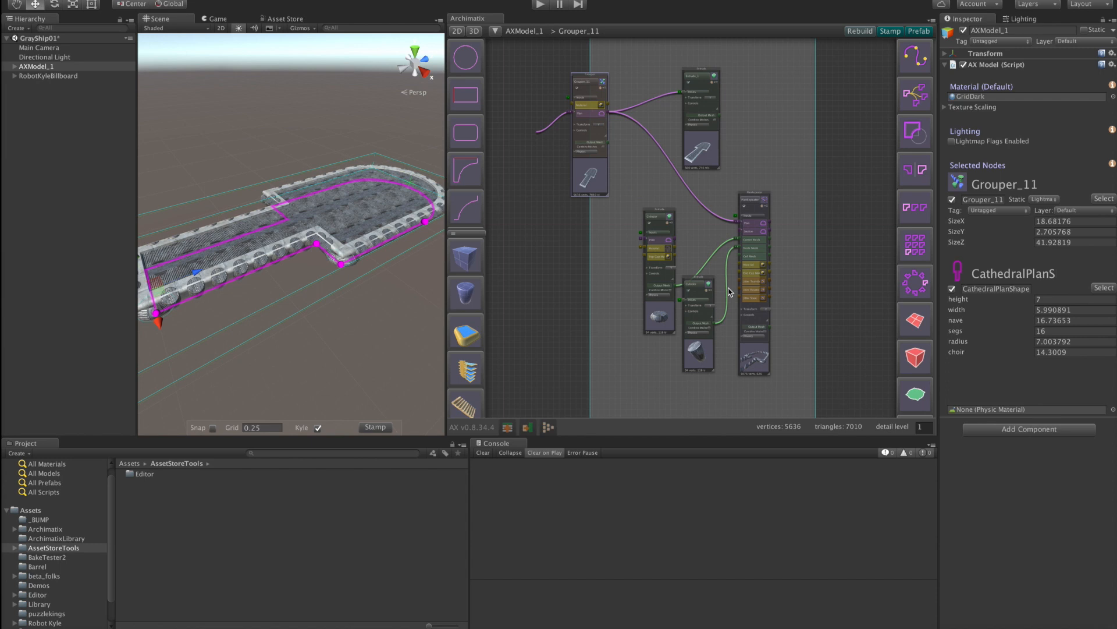
left_click_drag(756, 345, 823, 300)
left_click_drag(620, 300, 777, 309)
left_click_drag(702, 150, 757, 130)
Step: Close and reopen the Grouper, return to the AXModel_1 level, and reposition the CathedralPlanShape node beside the Grouper
left_click(595, 175)
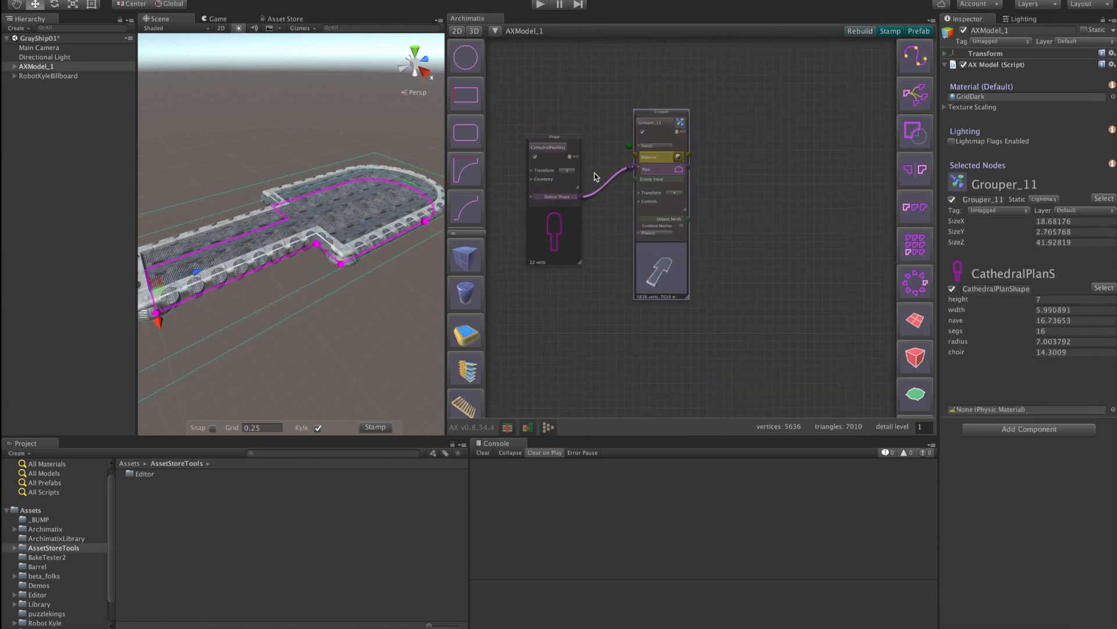
left_click(620, 87)
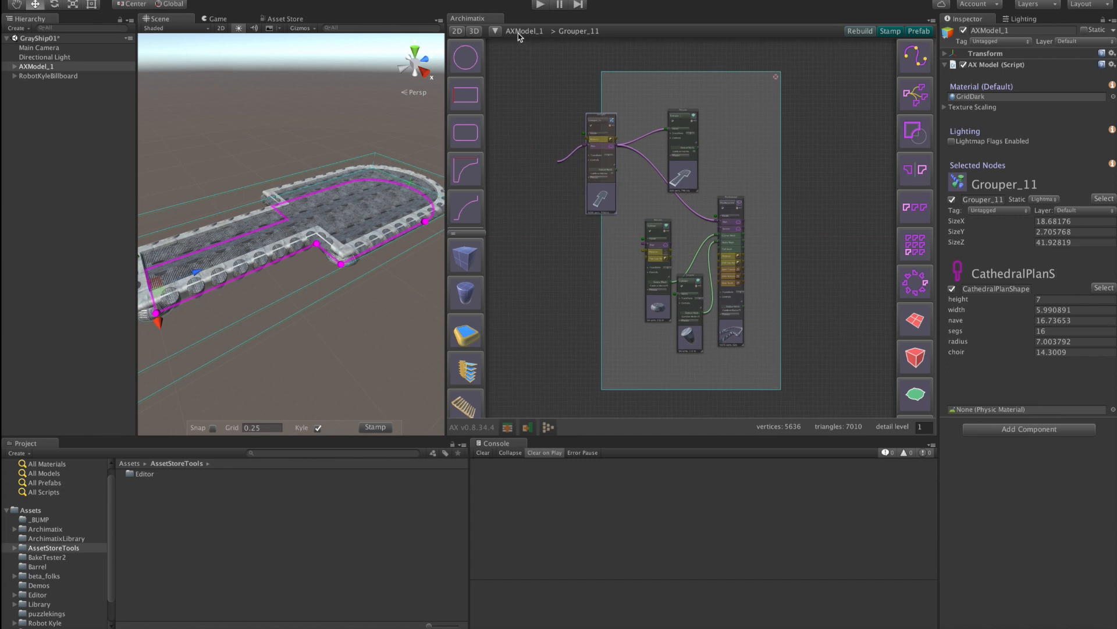
left_click(538, 32)
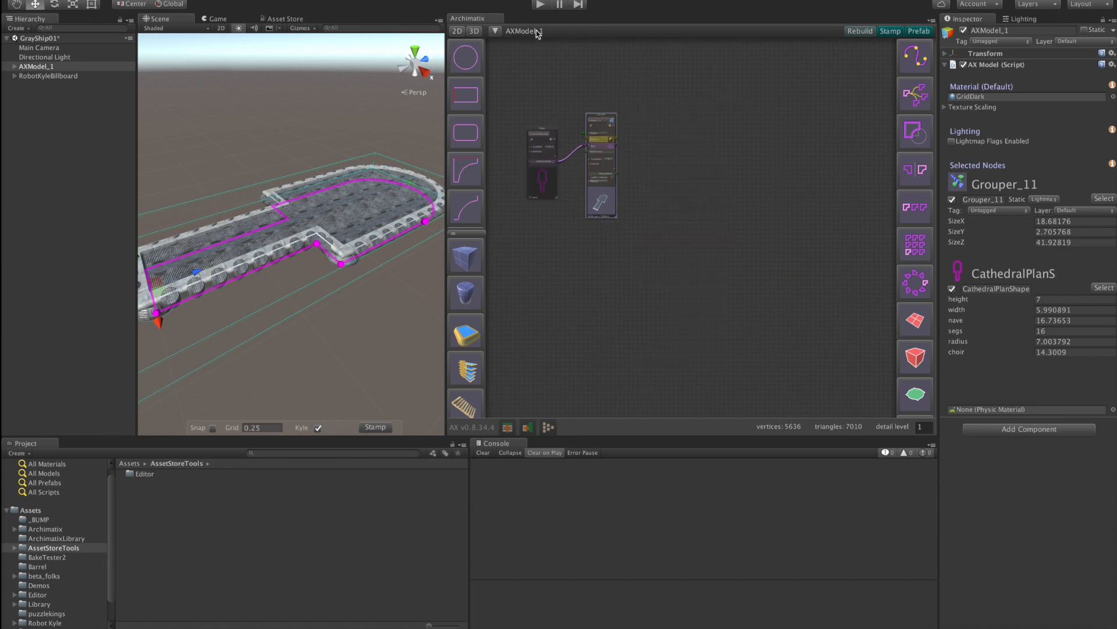
left_click_drag(511, 147, 554, 179)
scroll(597, 184, "up", 10)
left_click_drag(620, 221, 610, 151)
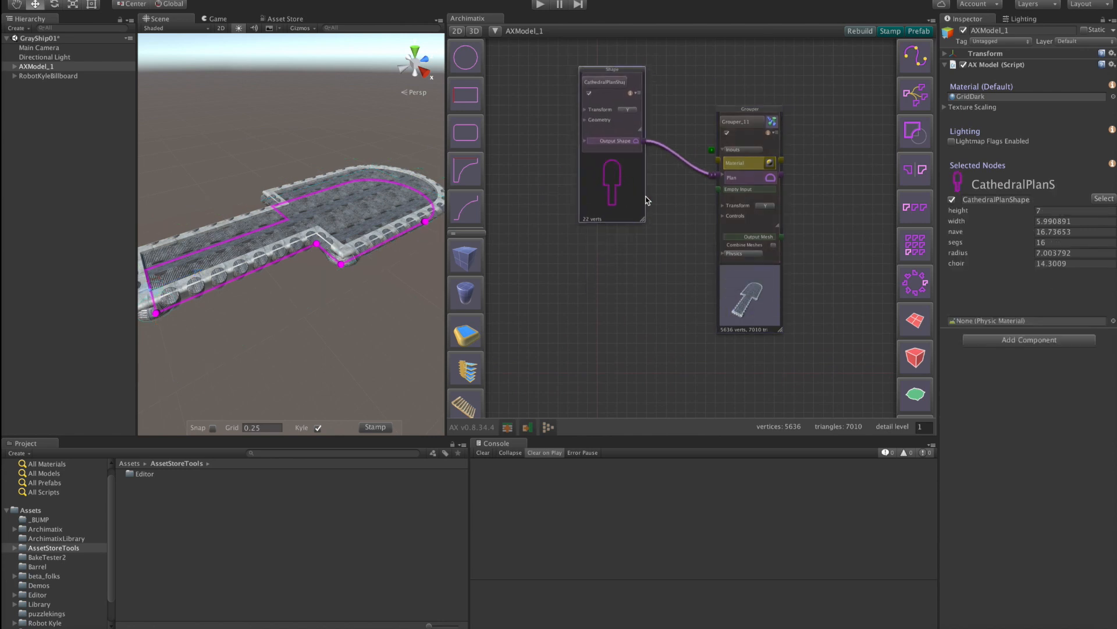
Step: Add a HouseShape aligned to the Y axis and enlarge it to about 16.35 high and 15.83 wide, with an eave height of about 7.91
scroll(466, 175, "down", 3)
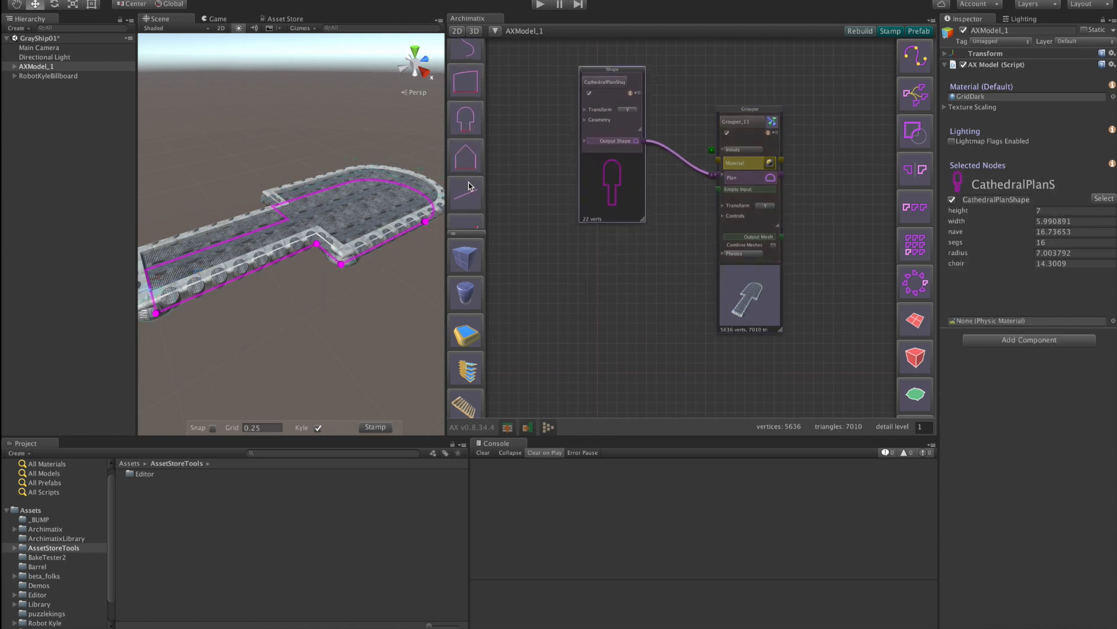
left_click(466, 156)
middle_click_drag(253, 306, 375, 313)
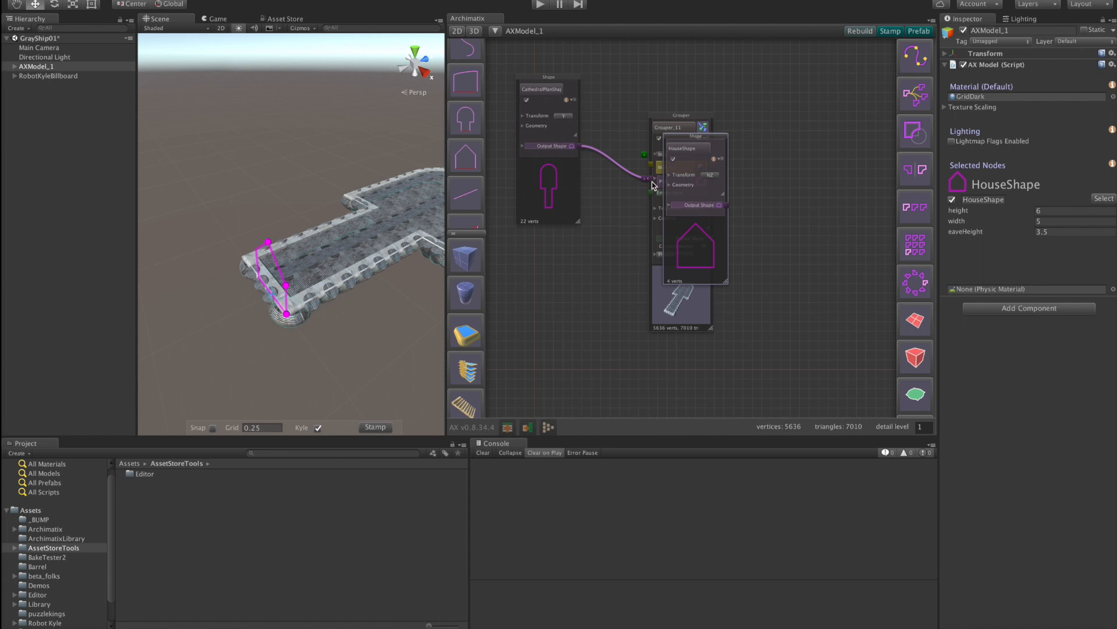
left_click(717, 176)
left_click_drag(319, 297, 401, 316)
Step: Spread out the nodes and replace CathedralPlanShape with HouseShape as the Plan input of Grouper_11
left_click_drag(702, 297, 580, 334)
left_click_drag(671, 270, 728, 240)
left_click_drag(524, 179, 524, 141)
left_click(637, 128)
key("Delete")
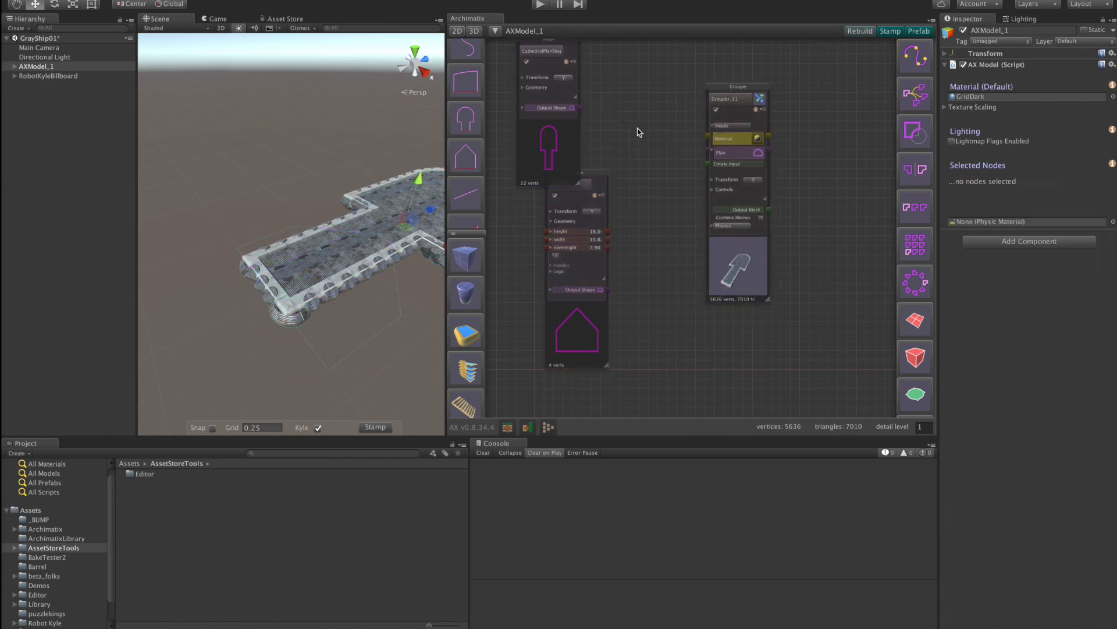
left_click_drag(609, 289, 709, 151)
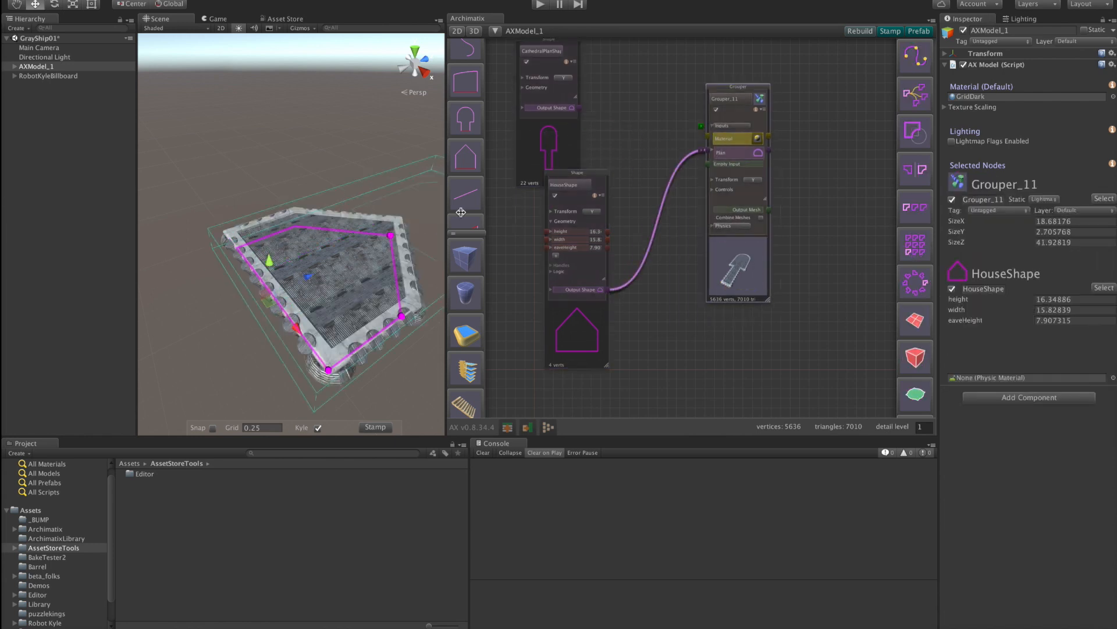
Step: Reshape the HouseShape to about 17.28 high and 15.63 wide, with an eave height of about 7.44
left_click_drag(391, 239, 391, 227)
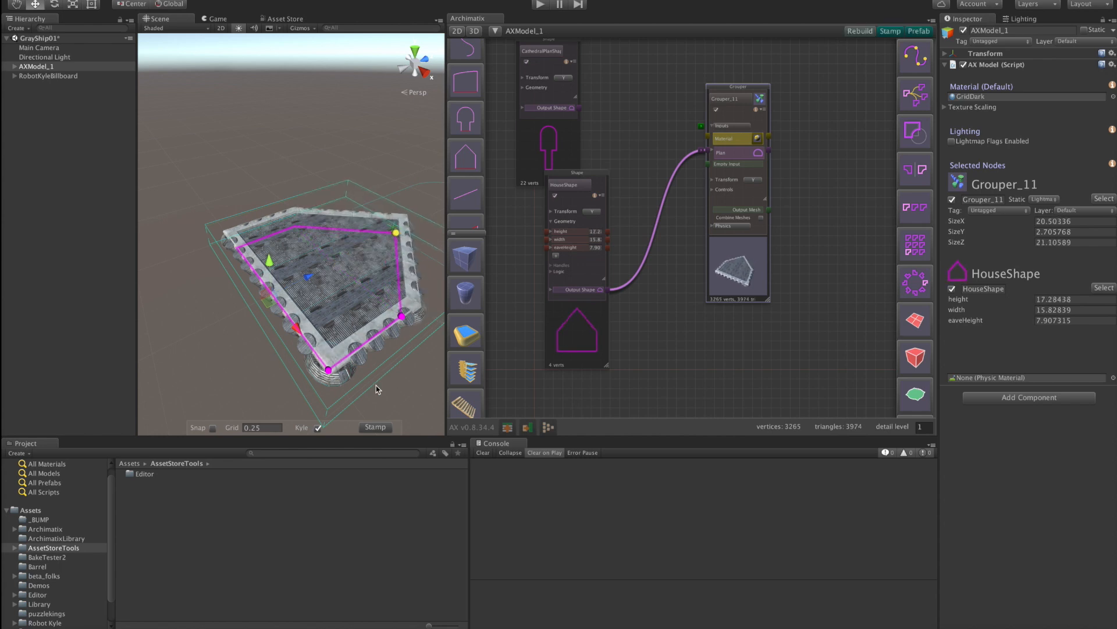
middle_click_drag(380, 385, 380, 355)
left_click_drag(380, 355, 323, 269, "alt")
left_click_drag(388, 239, 385, 240)
left_click_drag(587, 332, 599, 328)
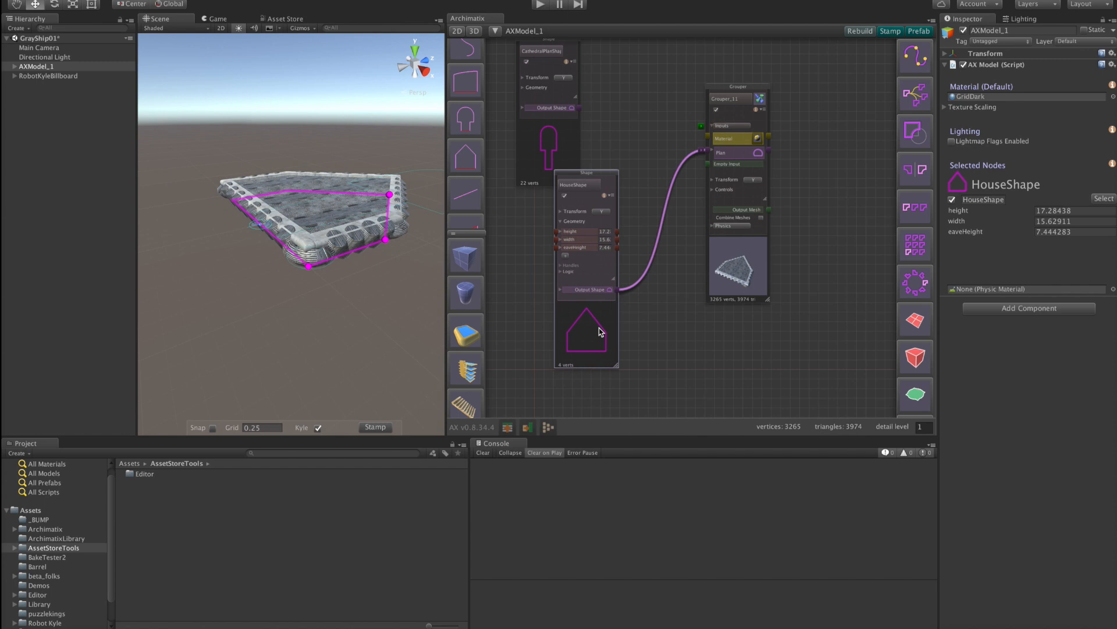
Step: Delete the HouseShape and reconnect CathedralPlanShape to the Plan input of Grouper_11
key("Delete")
left_click_drag(554, 137, 677, 163)
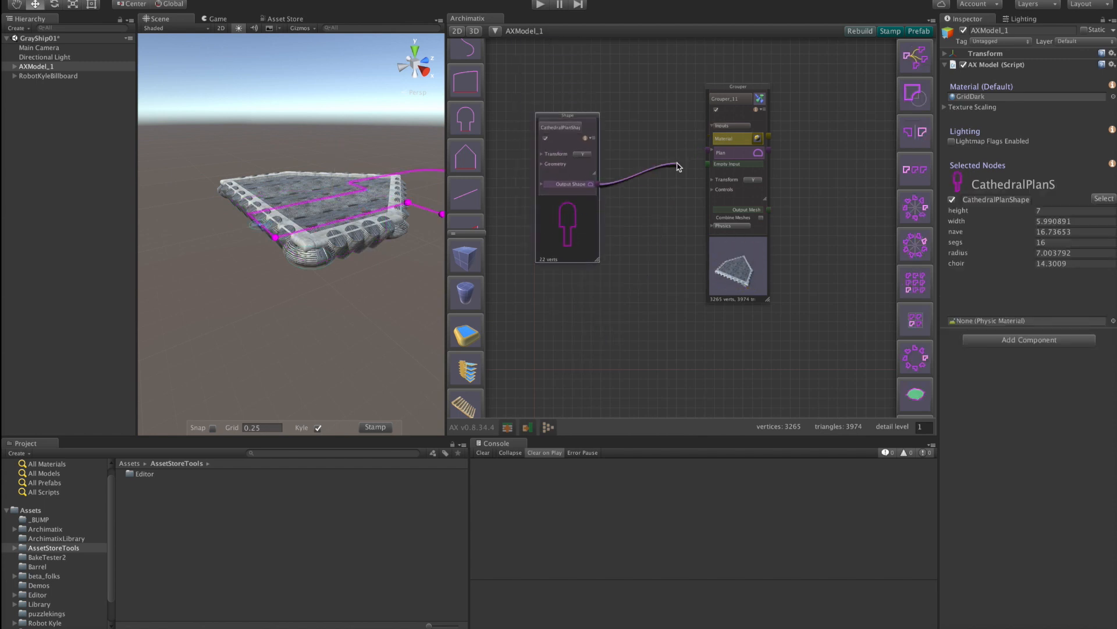
left_click_drag(677, 163, 708, 151)
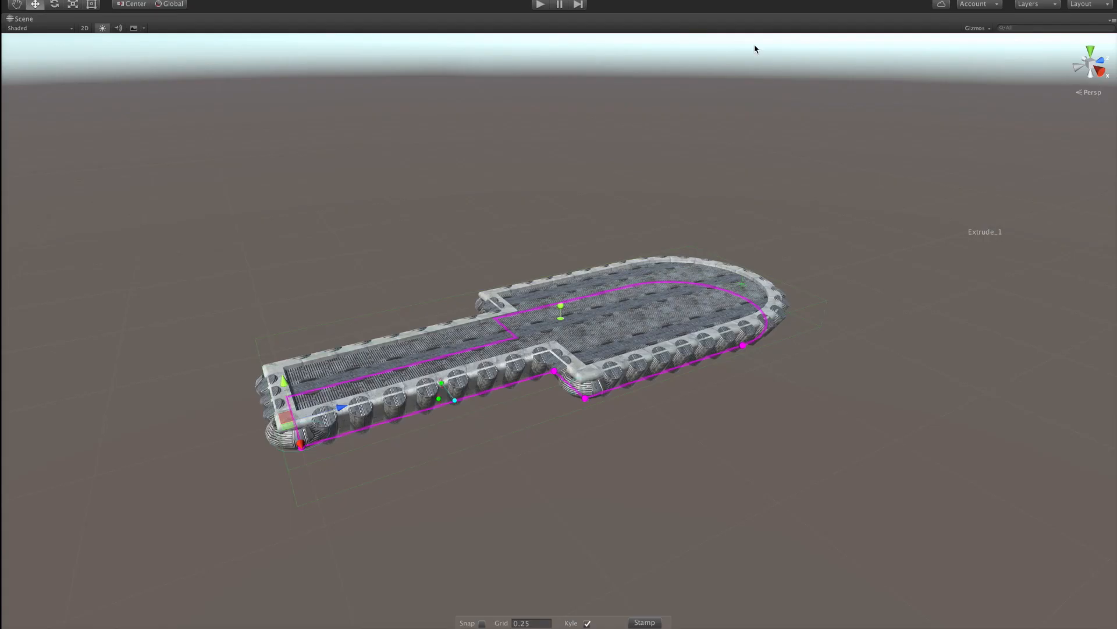
scroll(755, 46, "up", 5)
left_click_drag(566, 187, 596, 150, "alt")
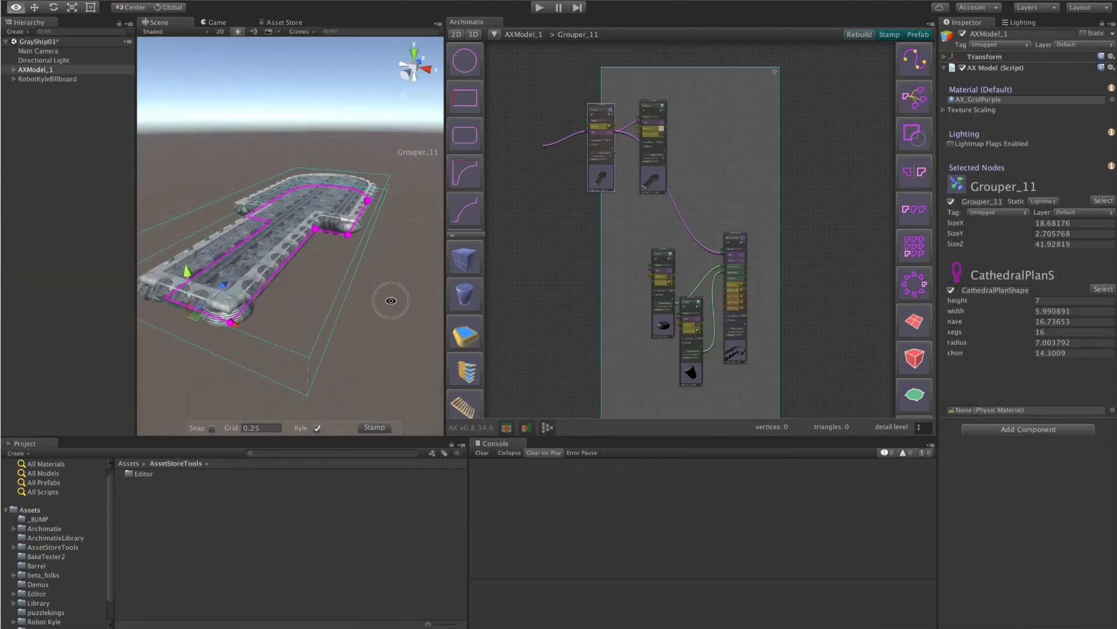
Step: Add a Grouper inside Grouper_11, place it beside Extrude_1 and name it Bridge
left_click_drag(387, 299, 350, 252, "alt")
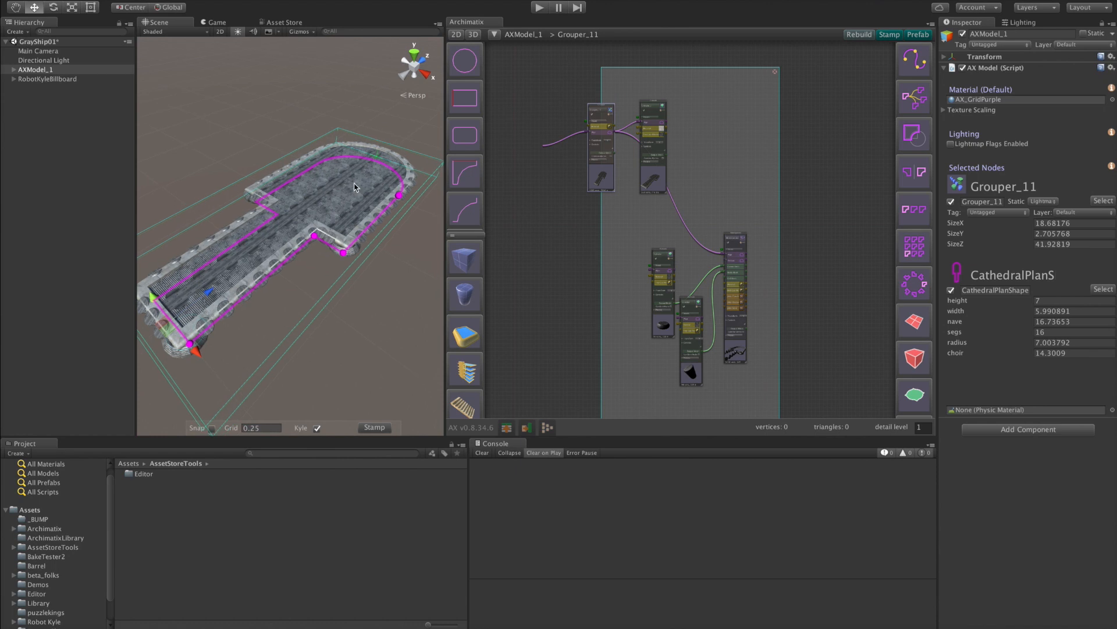
left_click_drag(261, 319, 332, 242, "alt")
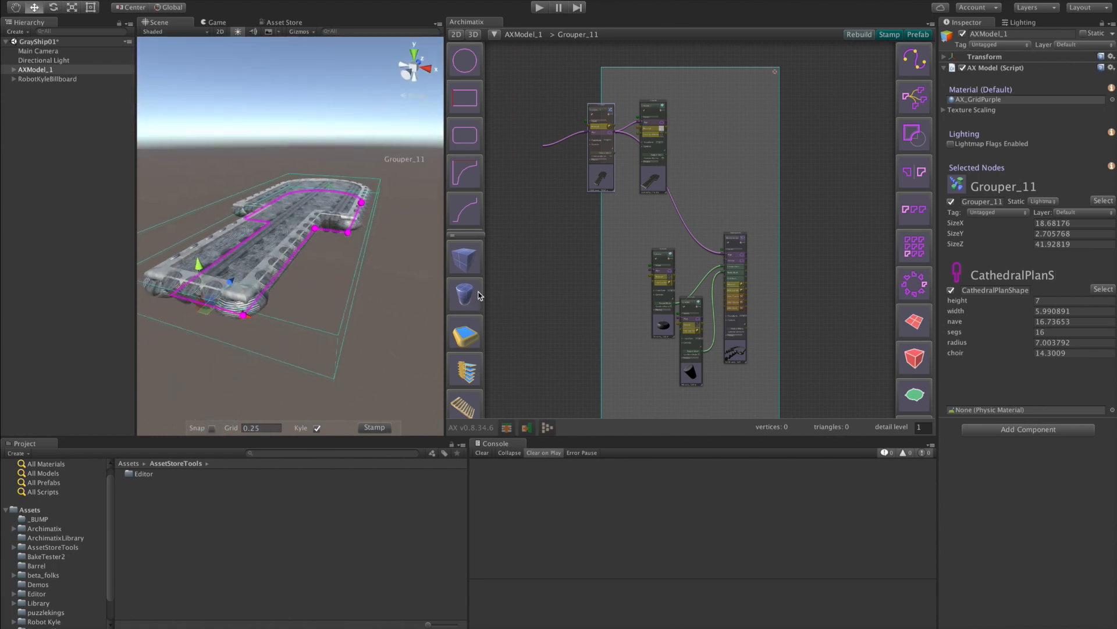
scroll(905, 287, "down", 5)
left_click(751, 163)
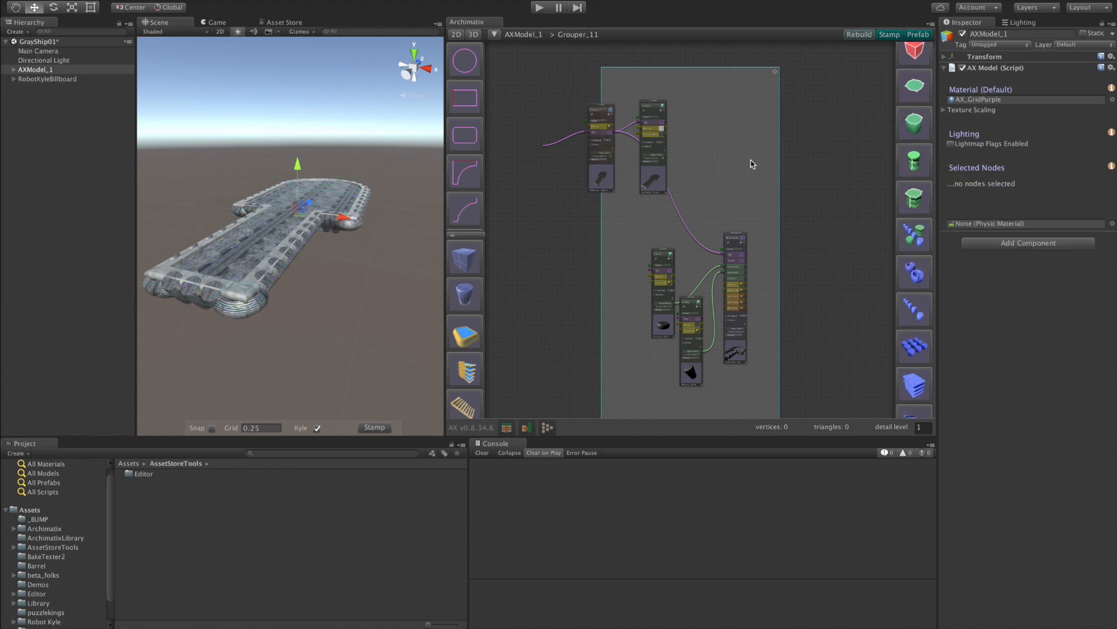
left_click(914, 235)
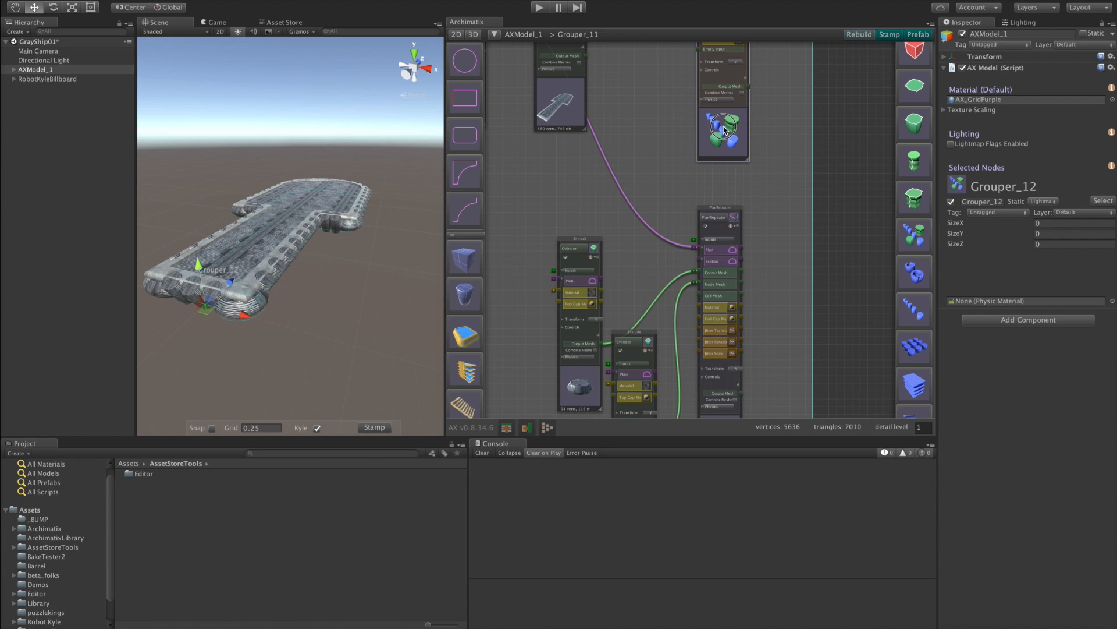
middle_click_drag(673, 88, 651, 232)
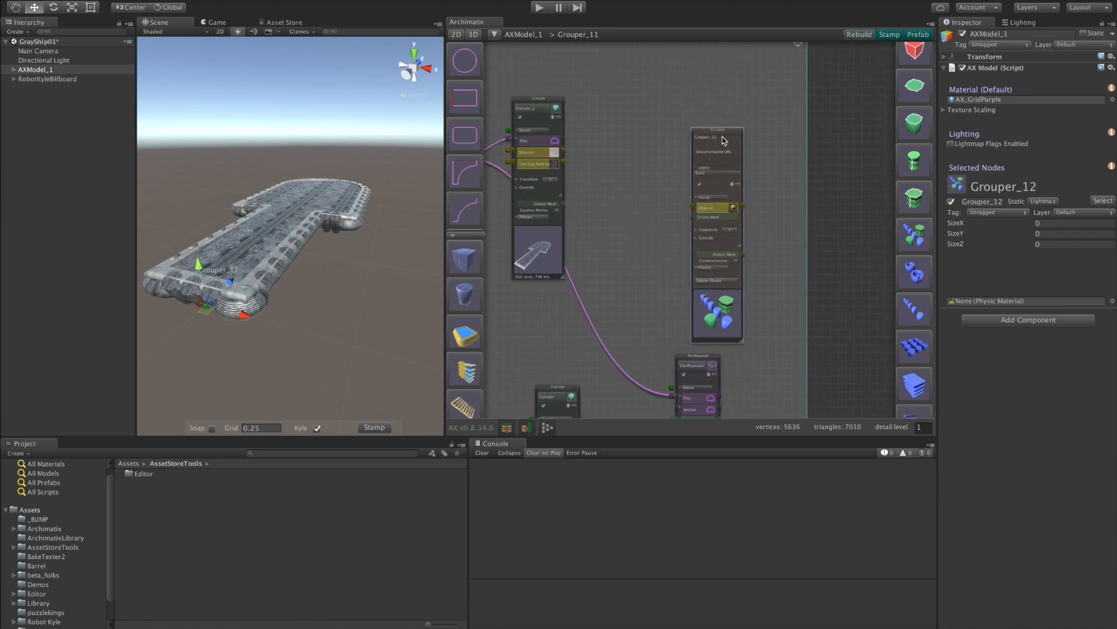
type("Bridge")
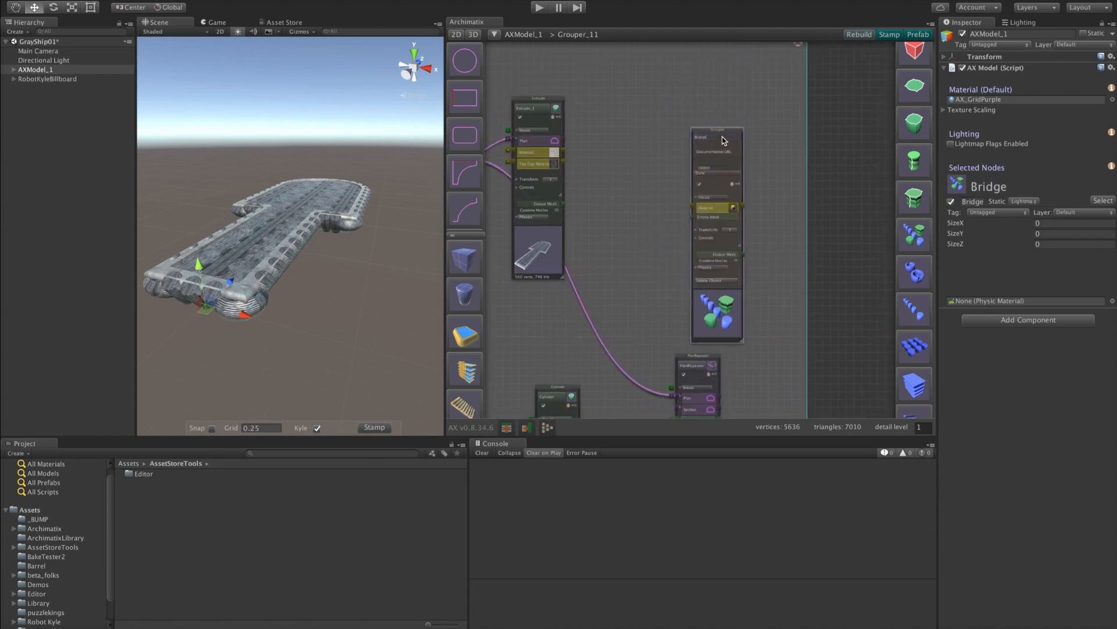
scroll(724, 139, "up", 4)
scroll(700, 205, "down", 4)
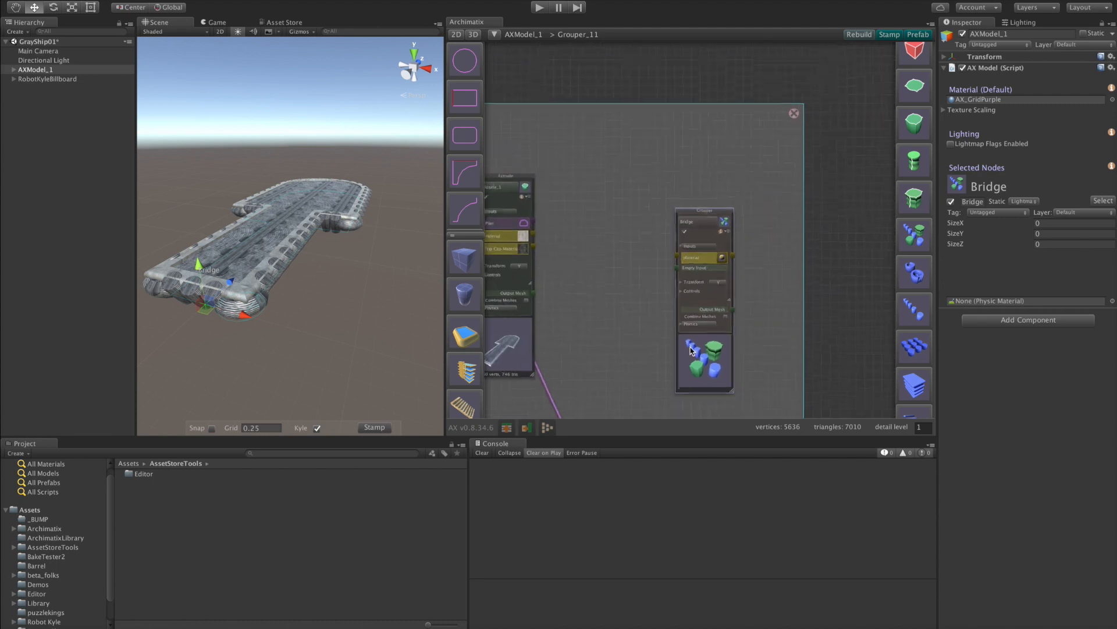
Step: Move the Bridge Grouper from the deck's corner onto the wide part of the deck
left_click_drag(231, 283, 337, 177)
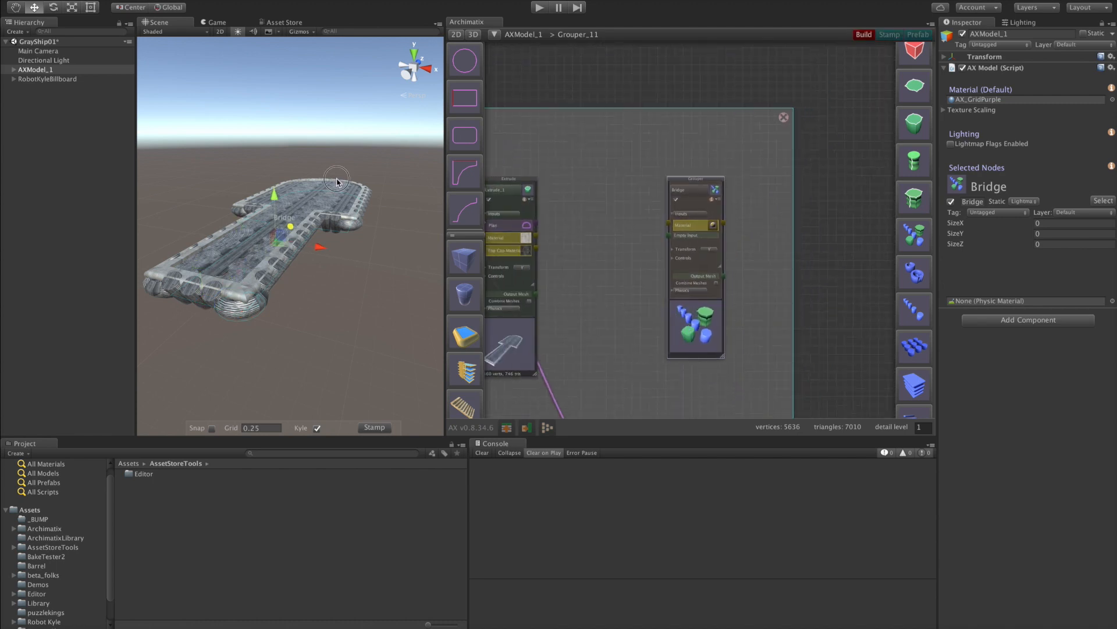
left_click_drag(357, 284, 127, 333, "alt")
left_click_drag(386, 219, 476, 311, "alt")
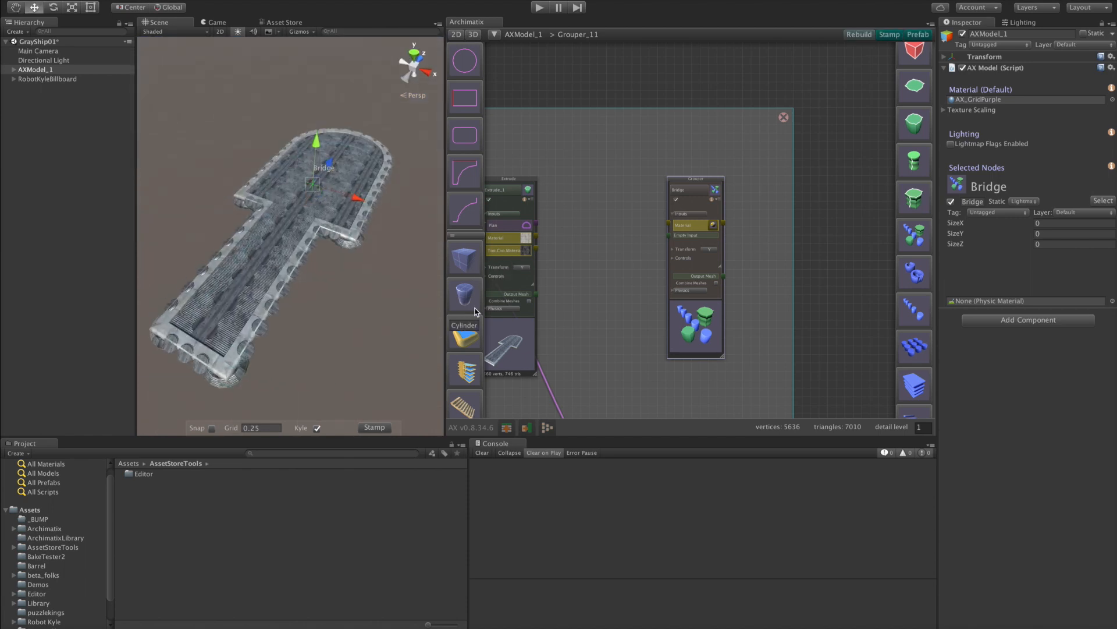
Step: Open the Bridge Grouper and add a Cylinder inside it
double_click(698, 329)
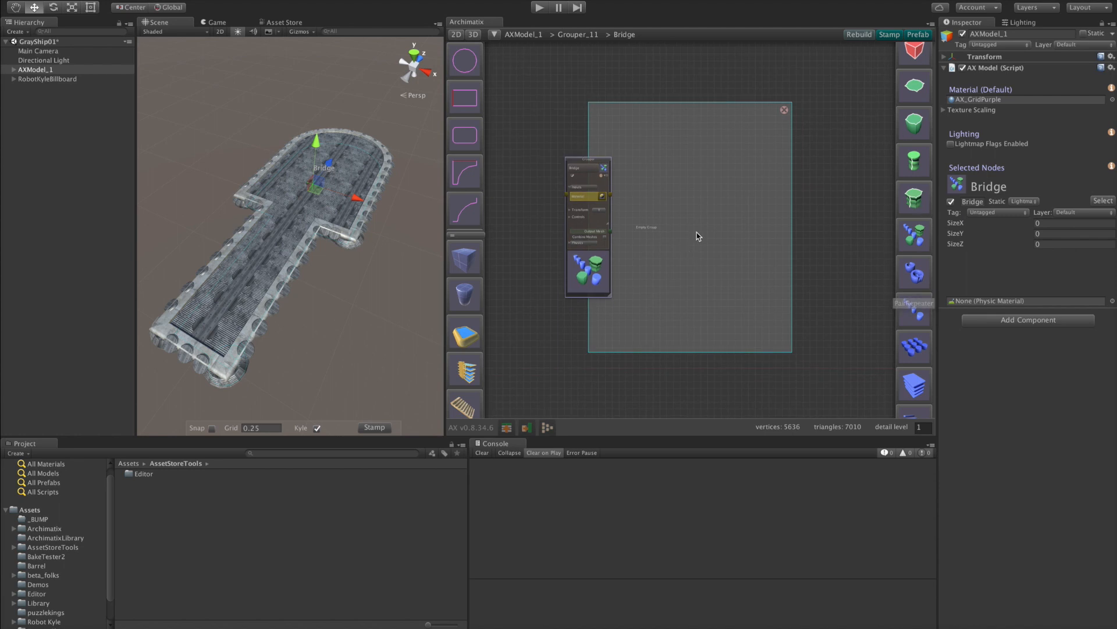
left_click(465, 294)
left_click_drag(372, 245, 91, 235, "alt")
mouse_move(687, 304)
left_mouse_down()
mouse_move(697, 273)
mouse_move(696, 290)
left_mouse_up()
Step: Shift the Bridge Grouper along the deck toward its rounded end
left_click(588, 289)
left_click_drag(329, 268, 371, 290)
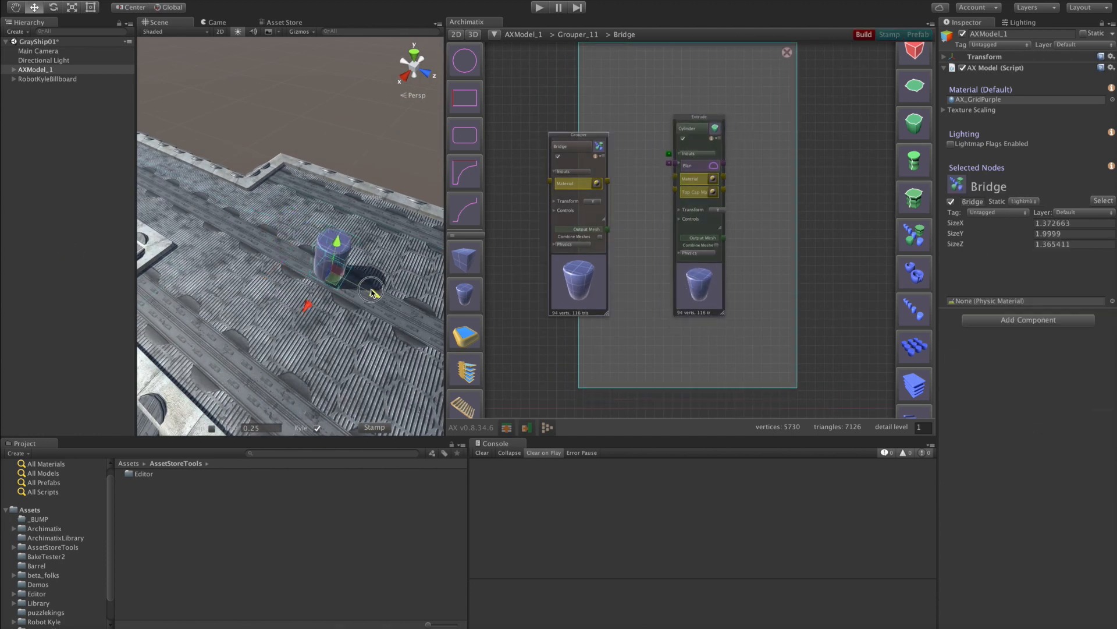
scroll(384, 291, "down", 5)
left_click_drag(397, 293, 395, 290)
Step: Reshape the Bridge cylinder into a flat disc with a radius of about 2.41 and an extrusion of about 0.45
left_click(701, 287)
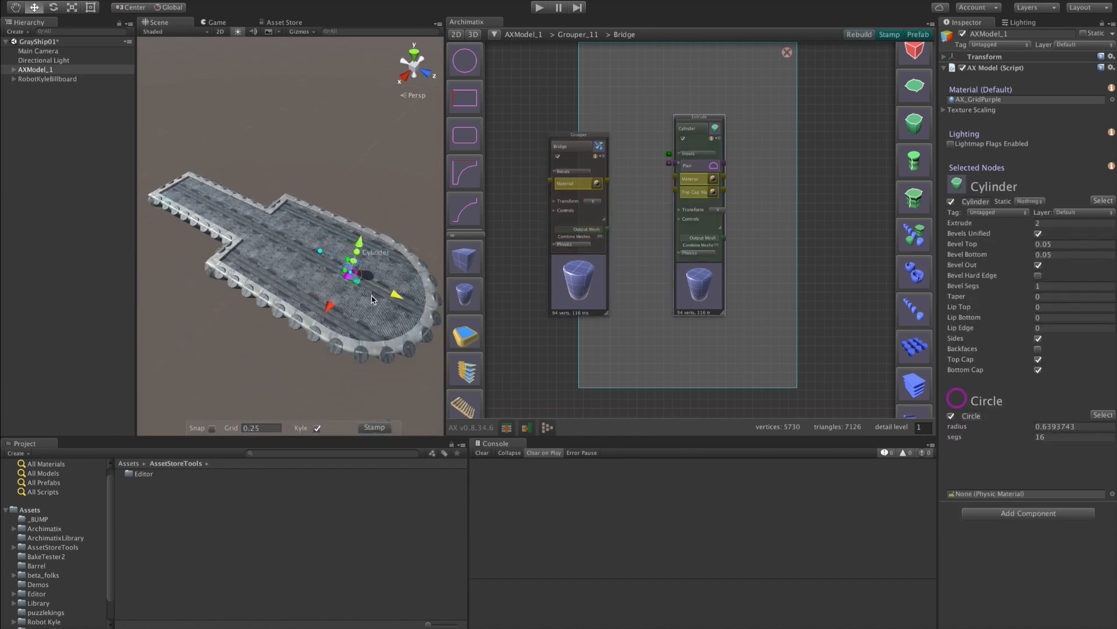
key("f")
left_click_drag(294, 359, 460, 303, "alt")
scroll(325, 271, "down", 8)
left_click_drag(301, 270, 402, 326)
left_click_drag(295, 196, 292, 287)
left_click_drag(691, 302, 739, 281)
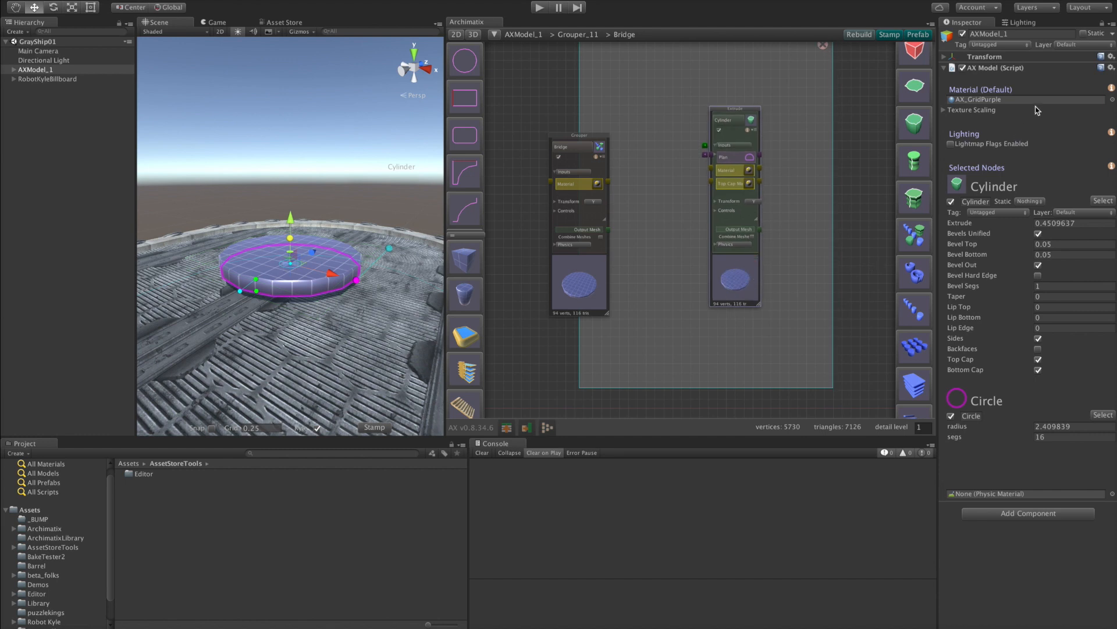
Step: Set the model's default material to Concrete
scroll(745, 165, "up", 3)
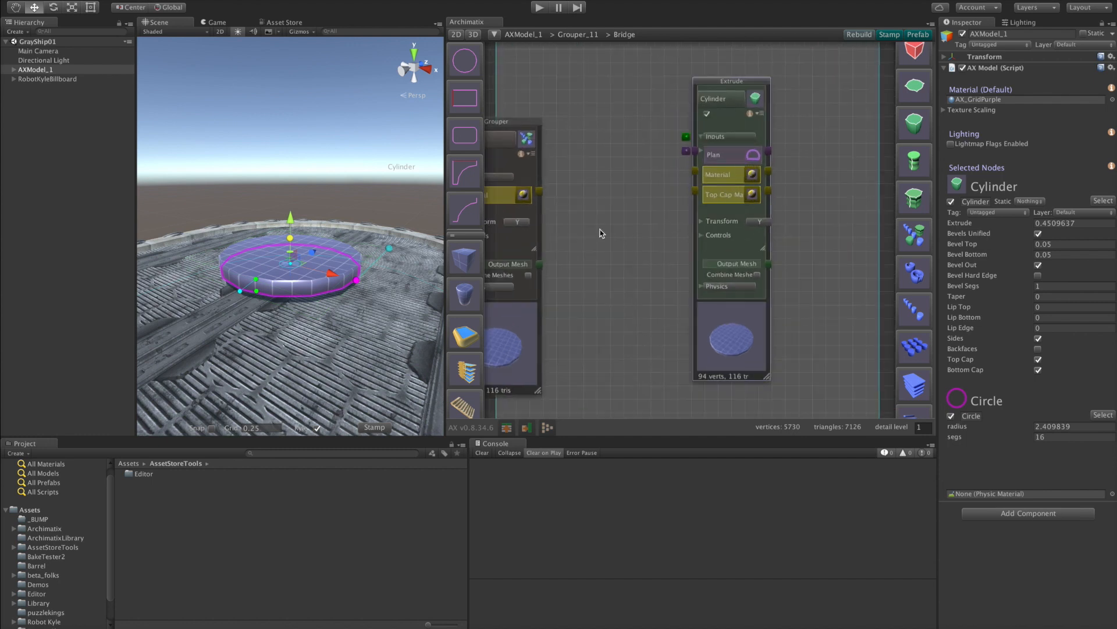
scroll(601, 233, "down", 3)
middle_click_drag(616, 229, 728, 221)
scroll(648, 207, "up", 3)
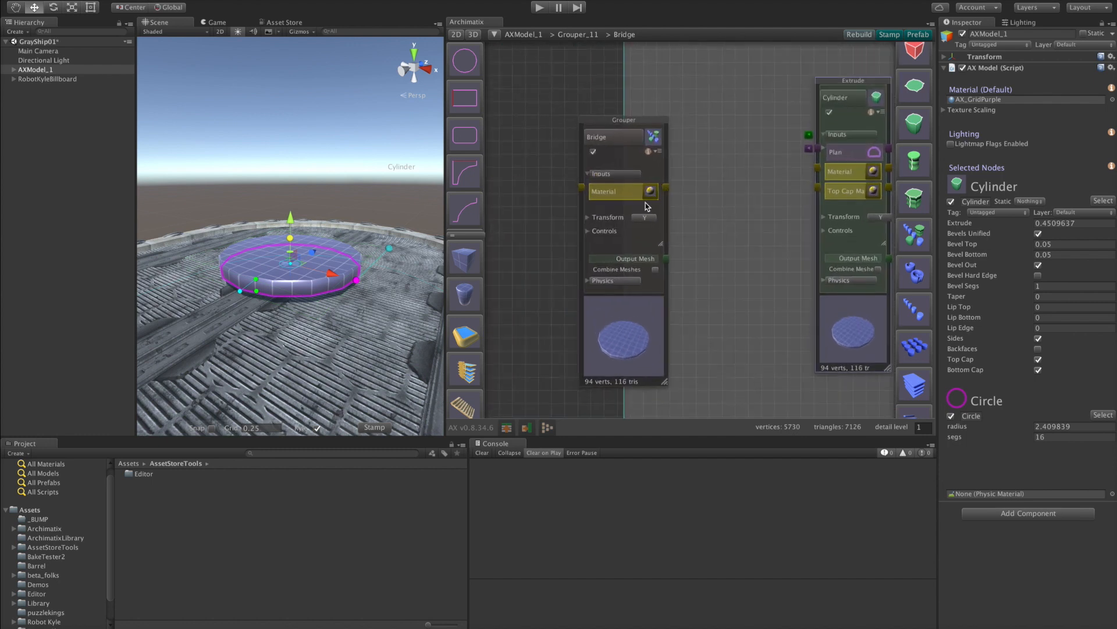
scroll(724, 259, "down", 5)
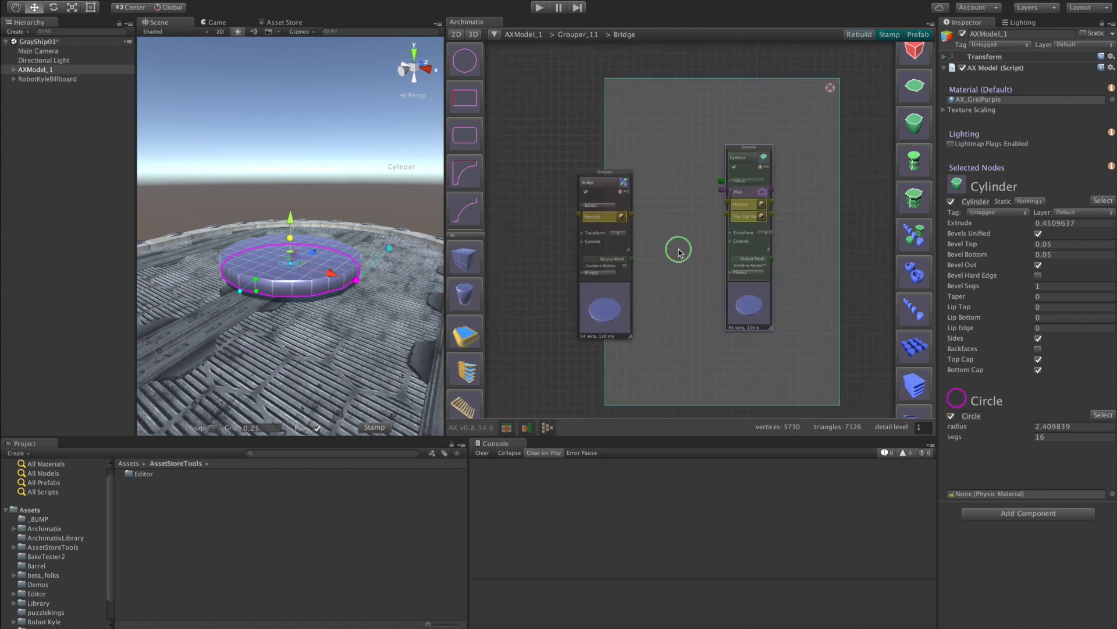
left_click(1112, 101)
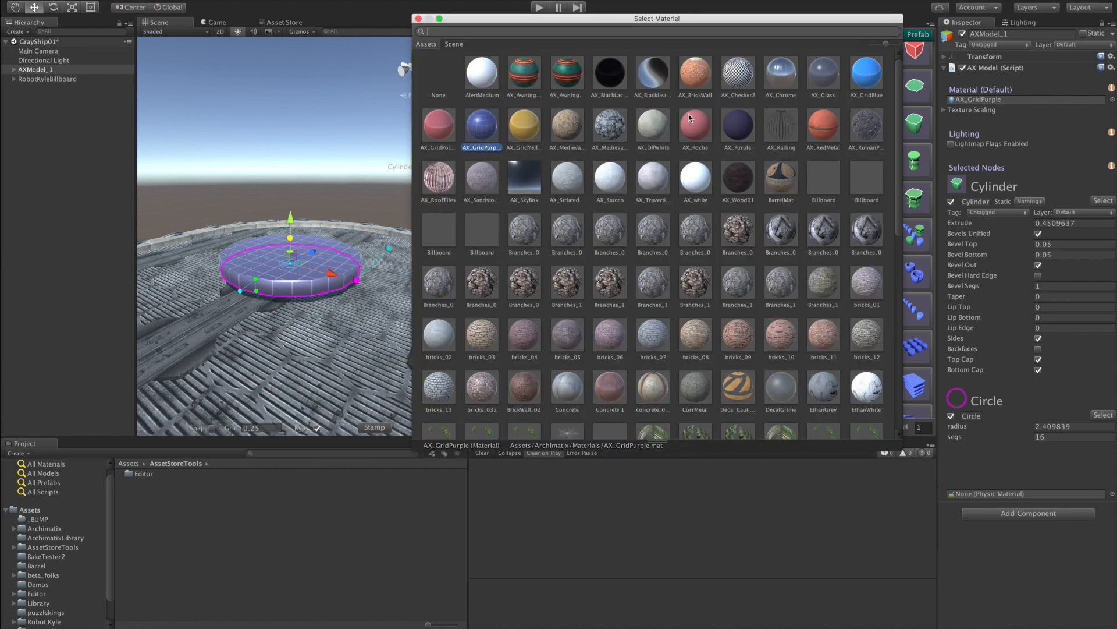
scroll(579, 225, "down", 6)
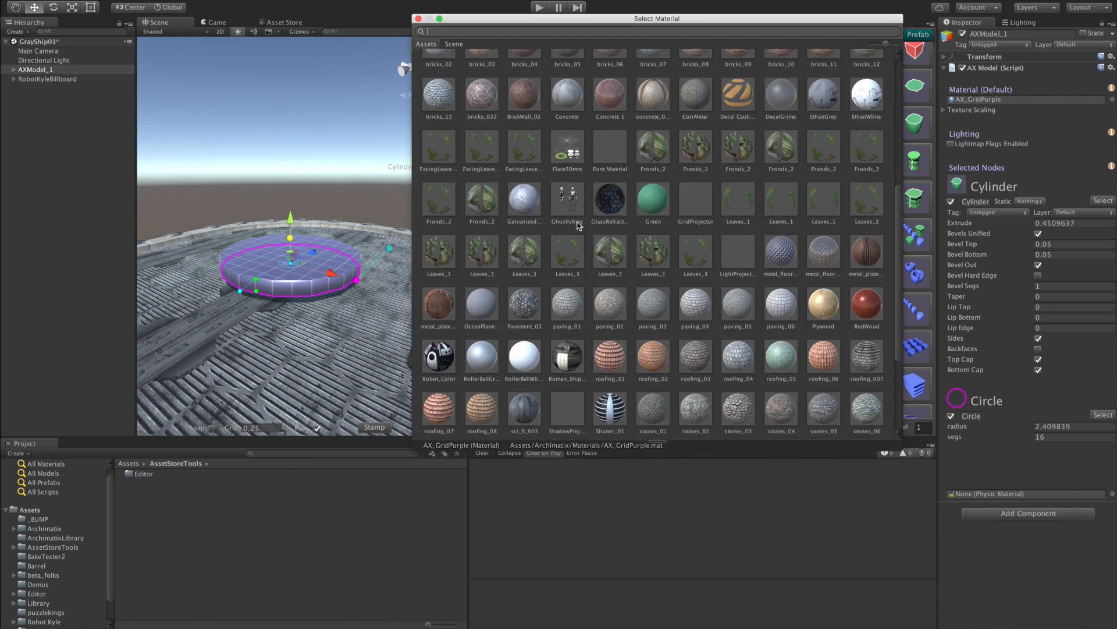
double_click(556, 73)
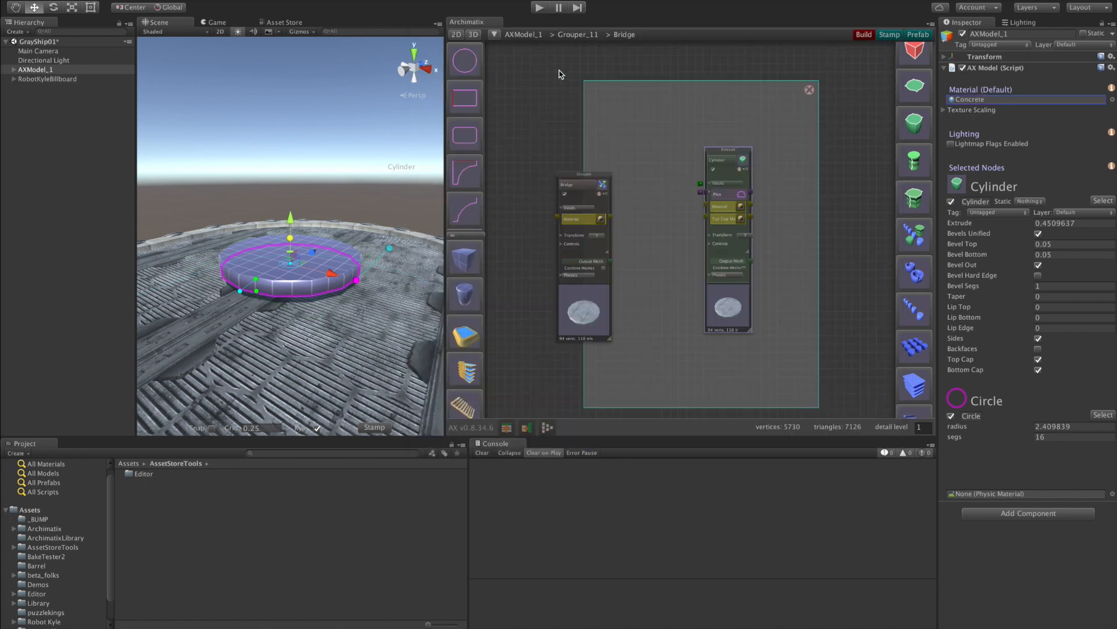
Step: Lower the Bridge cylinder slightly into the deck and reposition its node inside the Bridge Grouper
left_click(727, 301)
left_click_drag(415, 292, 176, 304, "alt")
left_click_drag(289, 218, 290, 227)
left_click_drag(269, 352, 538, 346, "alt")
left_click_drag(733, 315, 741, 298)
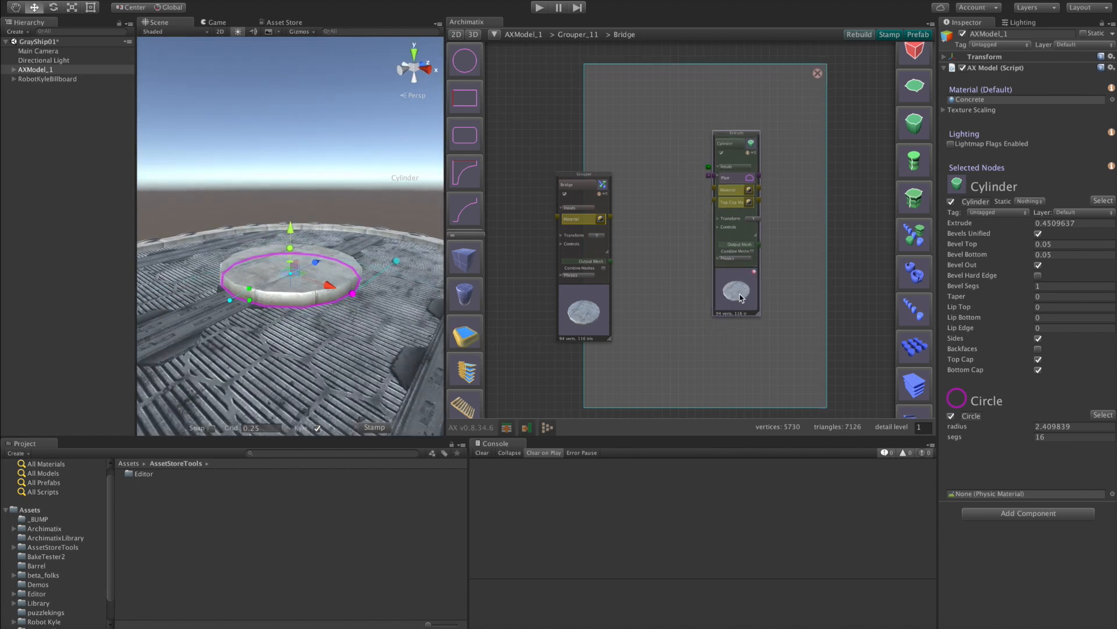
Step: Add a DomeMolding shape inside the Bridge Grouper and revolve it with a Lathe to form a dome
scroll(473, 184, "down", 10)
scroll(473, 181, "up", 1)
left_click(470, 195)
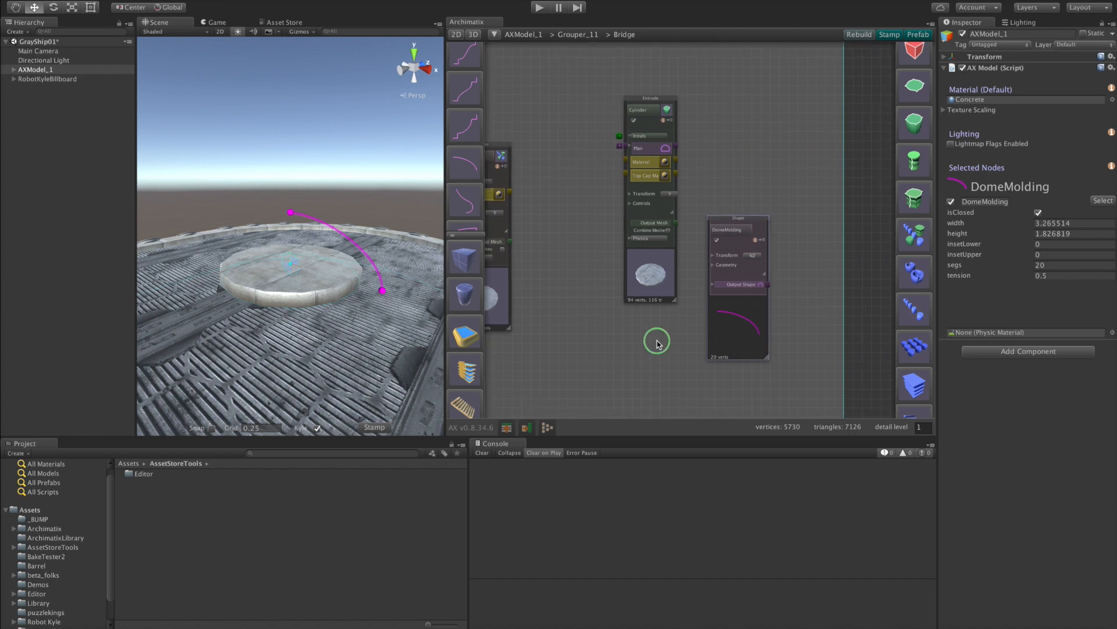
left_click_drag(718, 255, 914, 261)
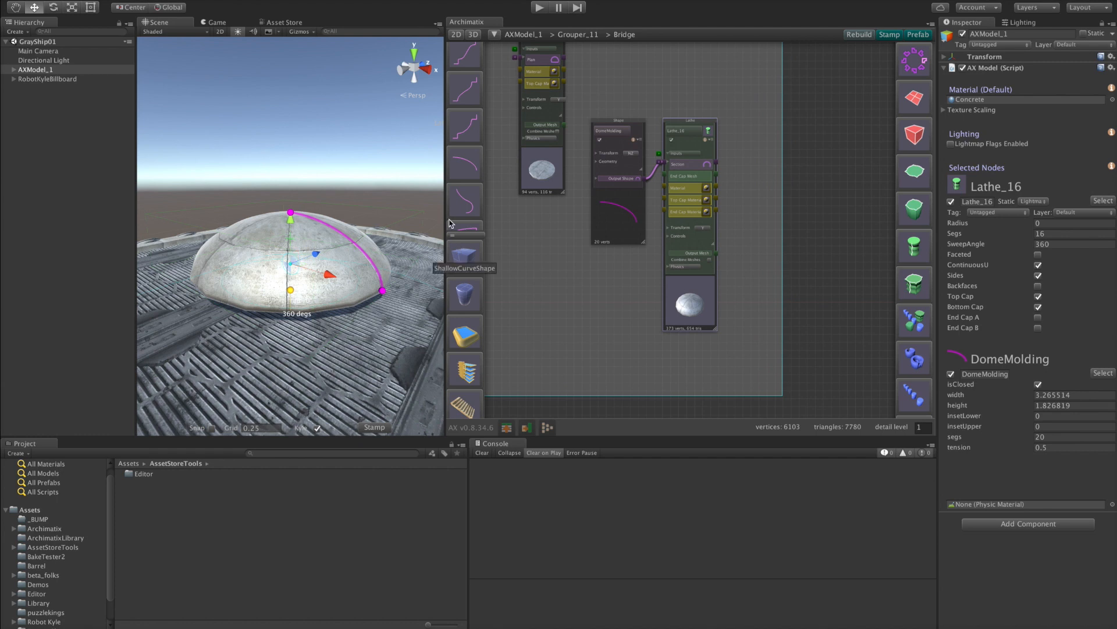
Step: Reshape the dome's molding profile to be lower and narrower, and widen the Lathe radius to about 1.85
key("shift+space")
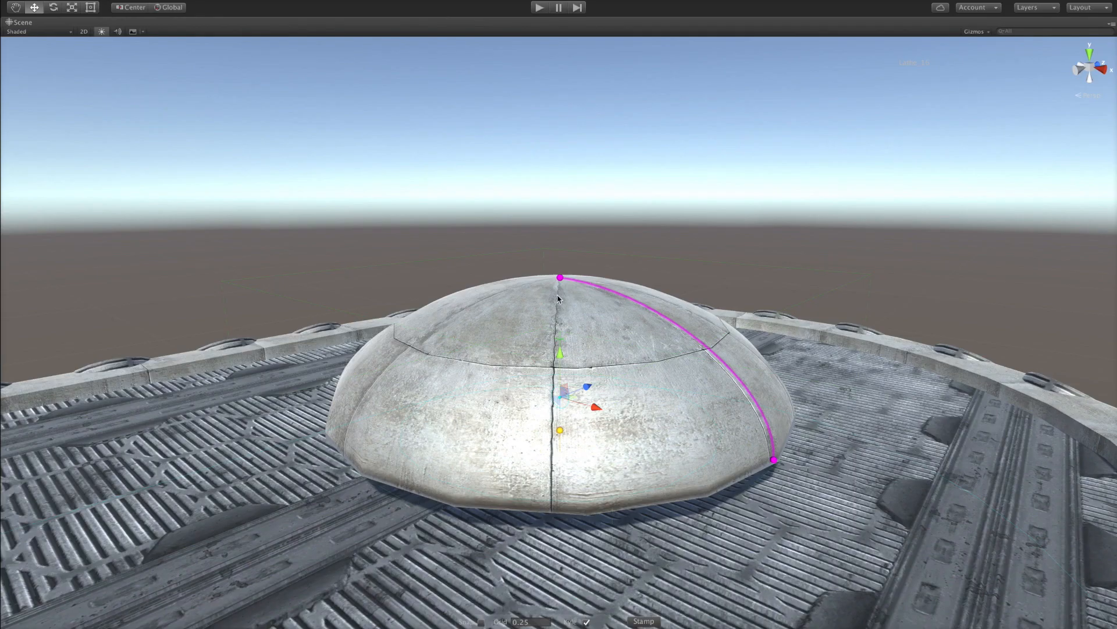
mouse_move(560, 277)
left_mouse_down()
mouse_move(566, 105)
mouse_move(569, 225)
mouse_move(538, 365)
mouse_move(558, 286)
left_mouse_up()
left_click_drag(776, 460, 709, 385)
left_click_drag(560, 435, 792, 451)
left_click_drag(793, 227, 713, 362, "alt")
scroll(716, 367, "down", 5)
mouse_move(608, 340)
left_mouse_down()
mouse_move(622, 333)
mouse_move(618, 351)
left_mouse_up()
left_click_drag(604, 413, 630, 424)
scroll(629, 423, "down", 6)
left_click_drag(576, 447, 616, 397, "alt")
left_click_drag(628, 285, 585, 272, "alt")
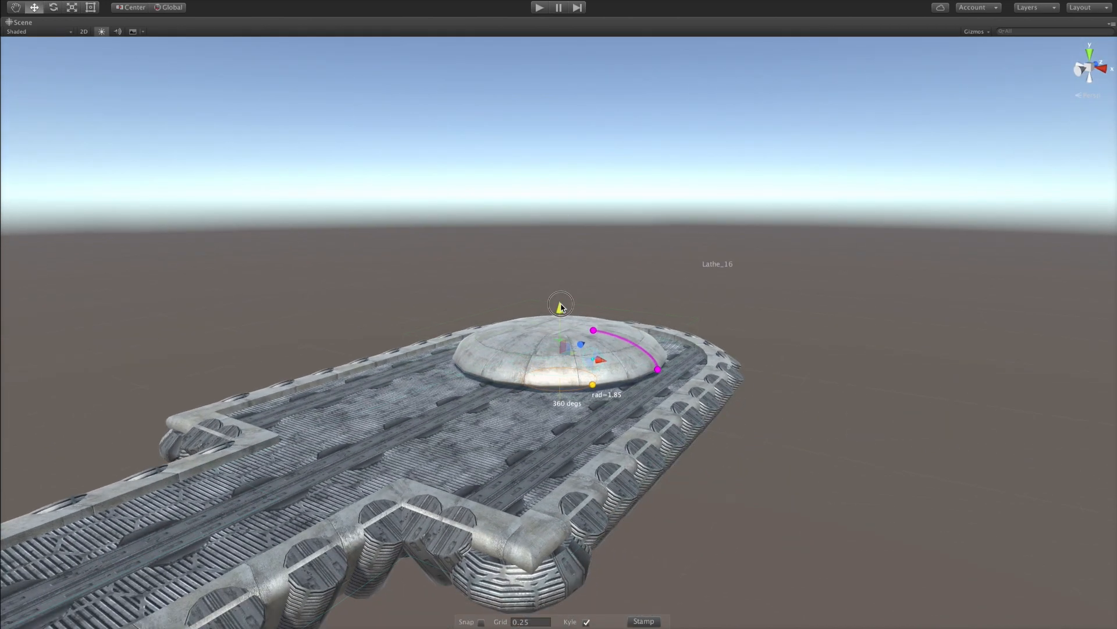
left_click_drag(643, 235, 281, 364, "alt")
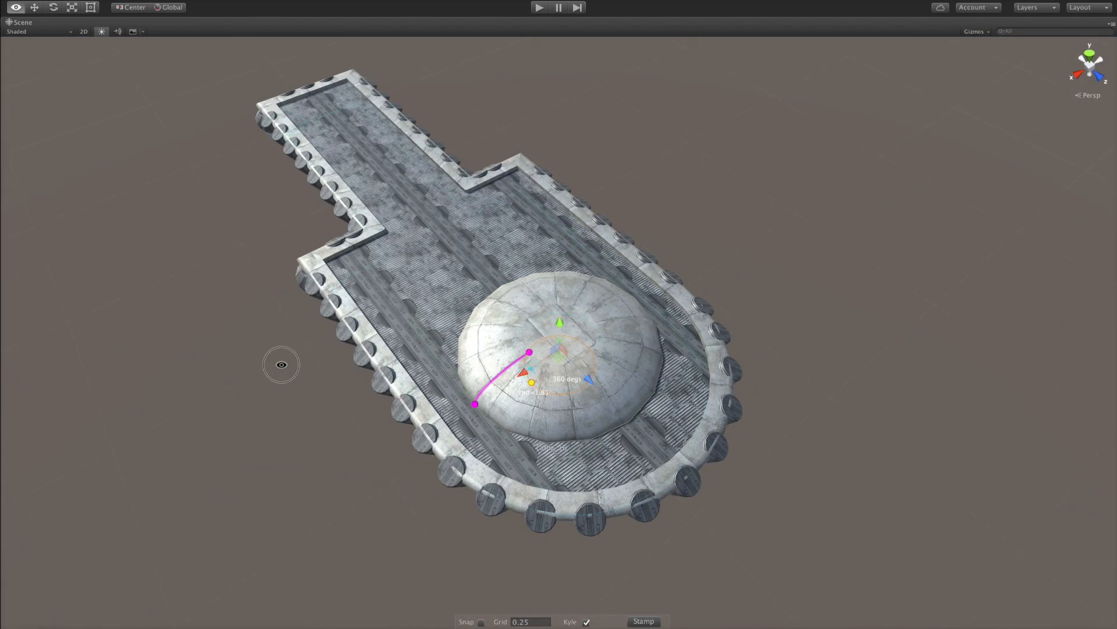
scroll(599, 365, "up", 8)
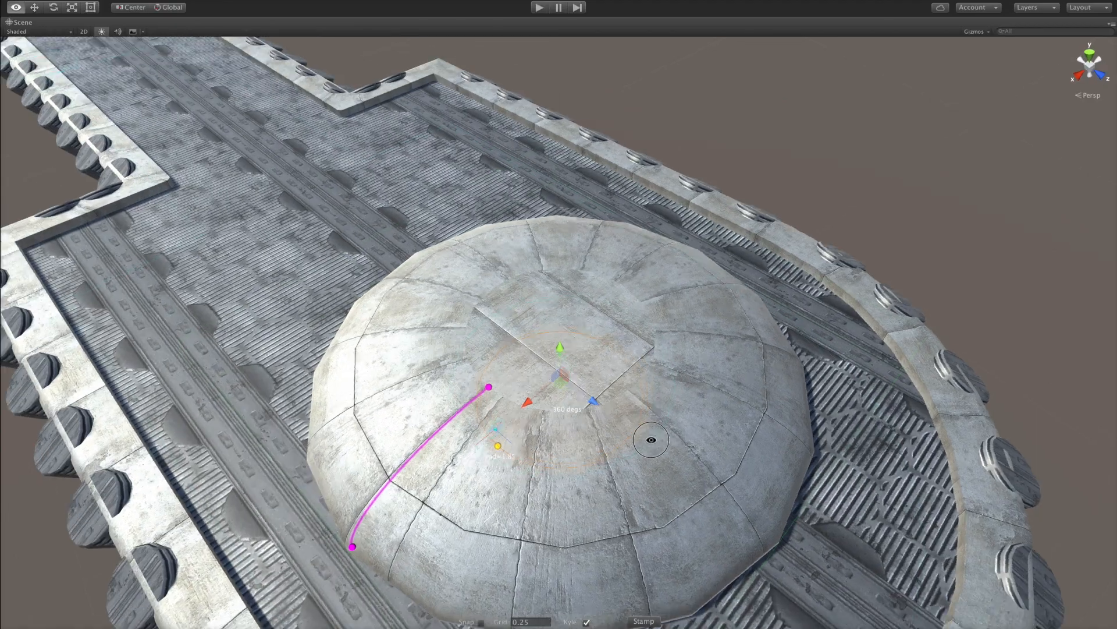
Step: Remove the top cap from the dome's Lathe, raise its molding profile to about 1.69, and widen the Lathe radius to about 2.53
left_click_drag(651, 439, 799, 381, "alt")
key("shift+space")
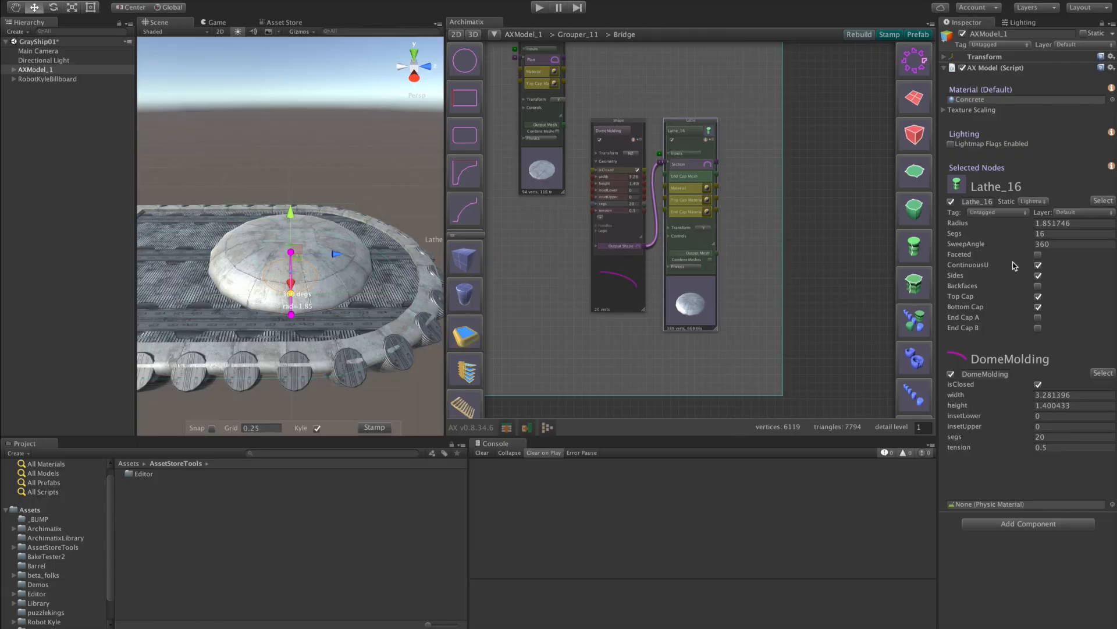
left_click(1038, 297)
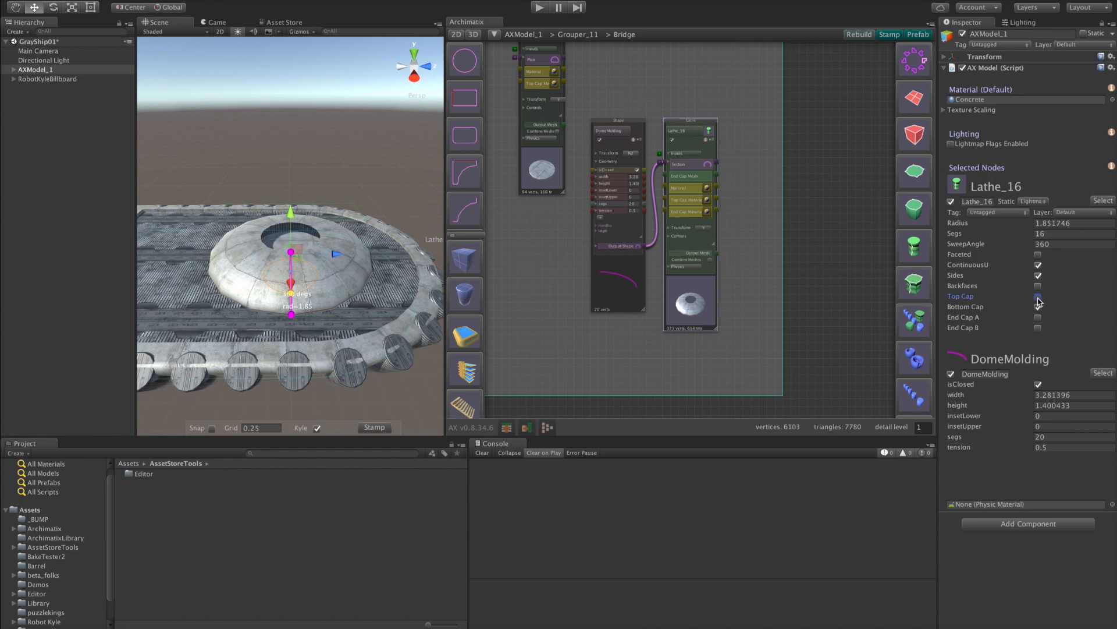
left_click_drag(337, 314, 340, 235, "alt")
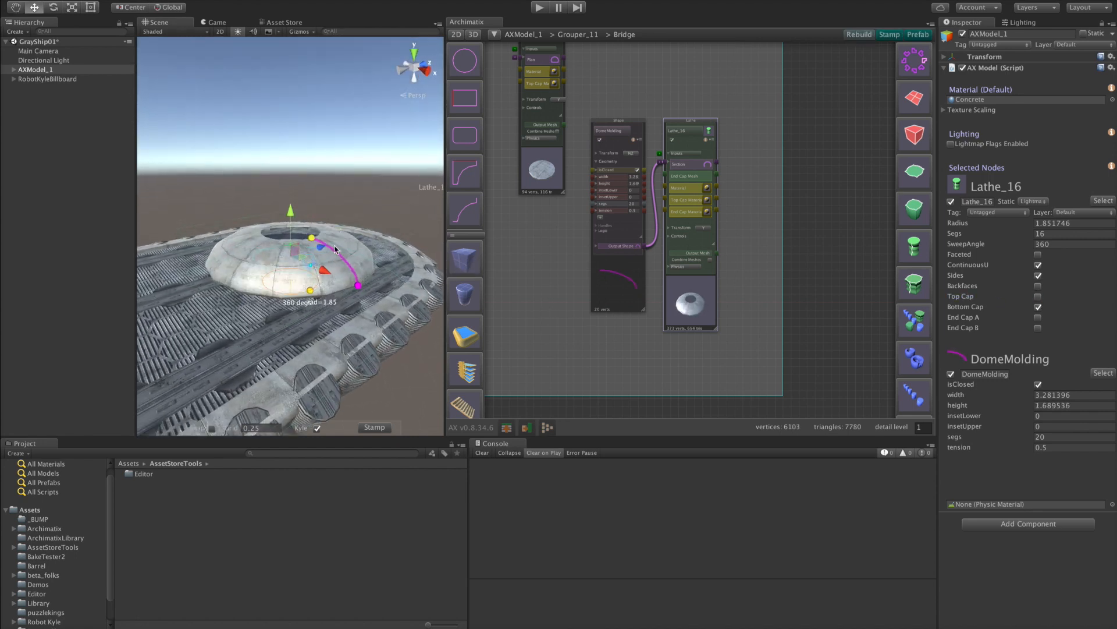
left_click_drag(310, 289, 342, 295)
mouse_move(339, 160)
left_mouse_down("alt")
mouse_move(337, 230)
mouse_move(274, 233)
mouse_move(330, 178)
left_mouse_up("alt")
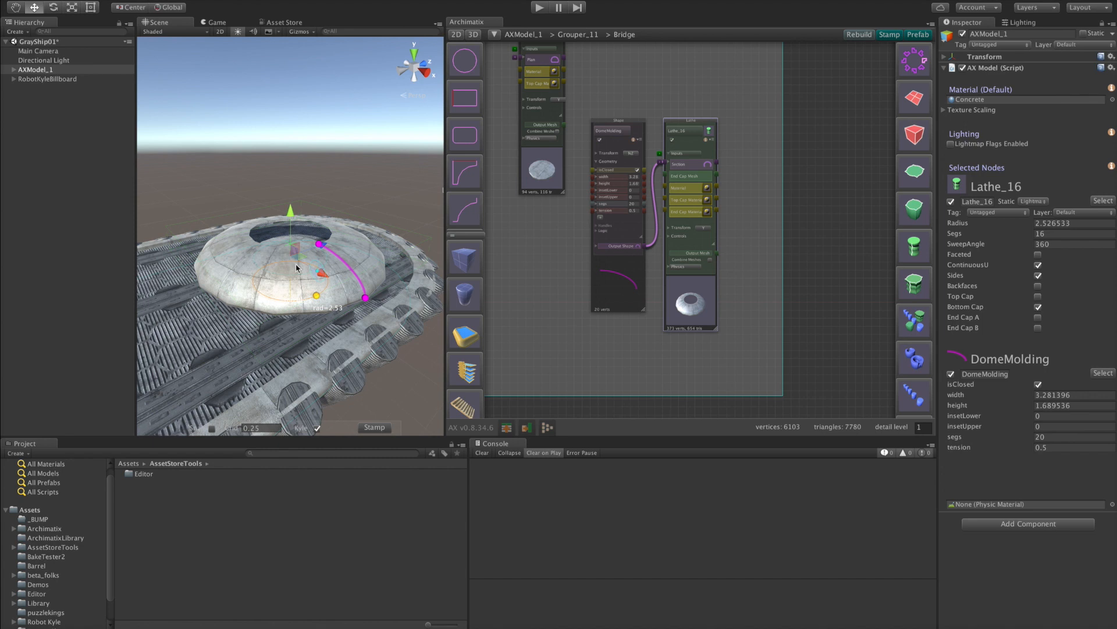
Step: Add a second DomeMolding shape in the Bridge Grouper, revolve it with a new Lathe, and space out the two nodes
scroll(471, 197, "down", 3)
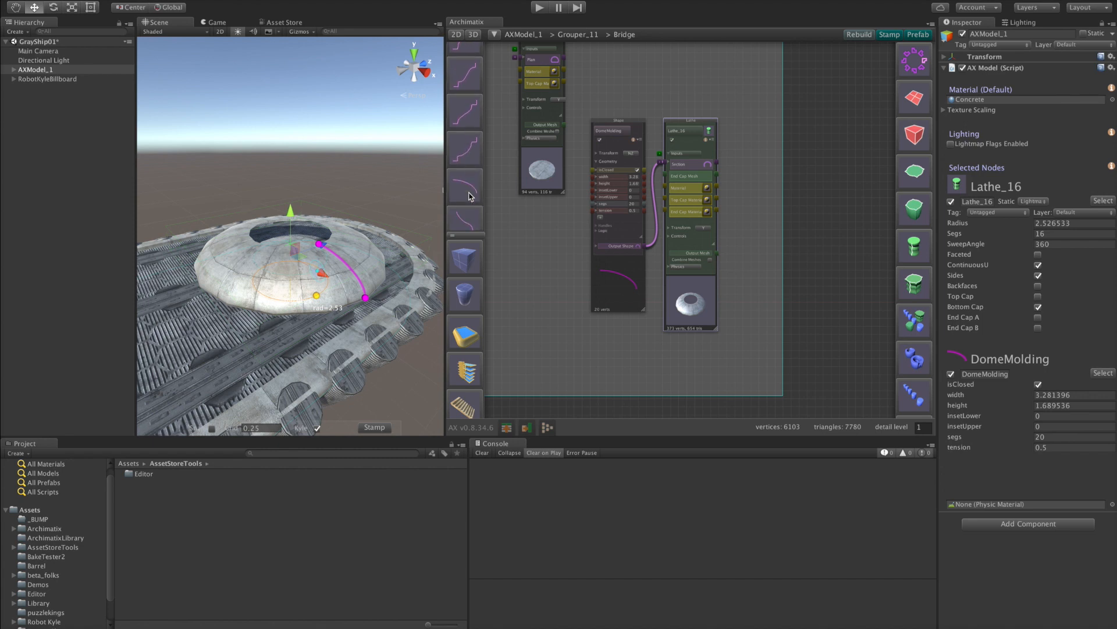
left_click(473, 192)
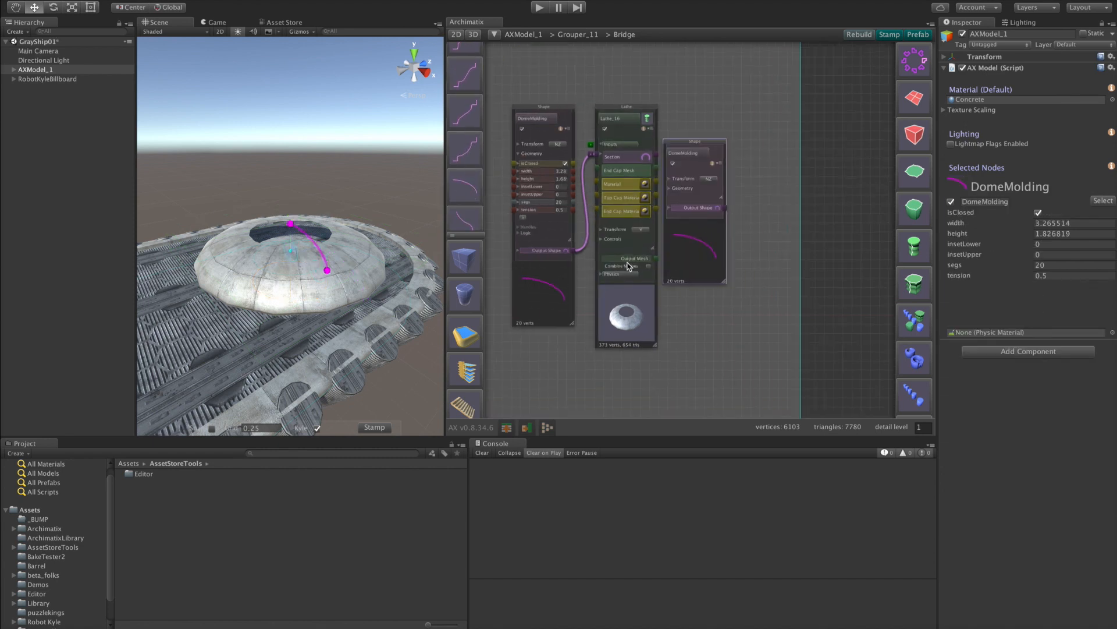
left_click_drag(726, 211, 915, 320)
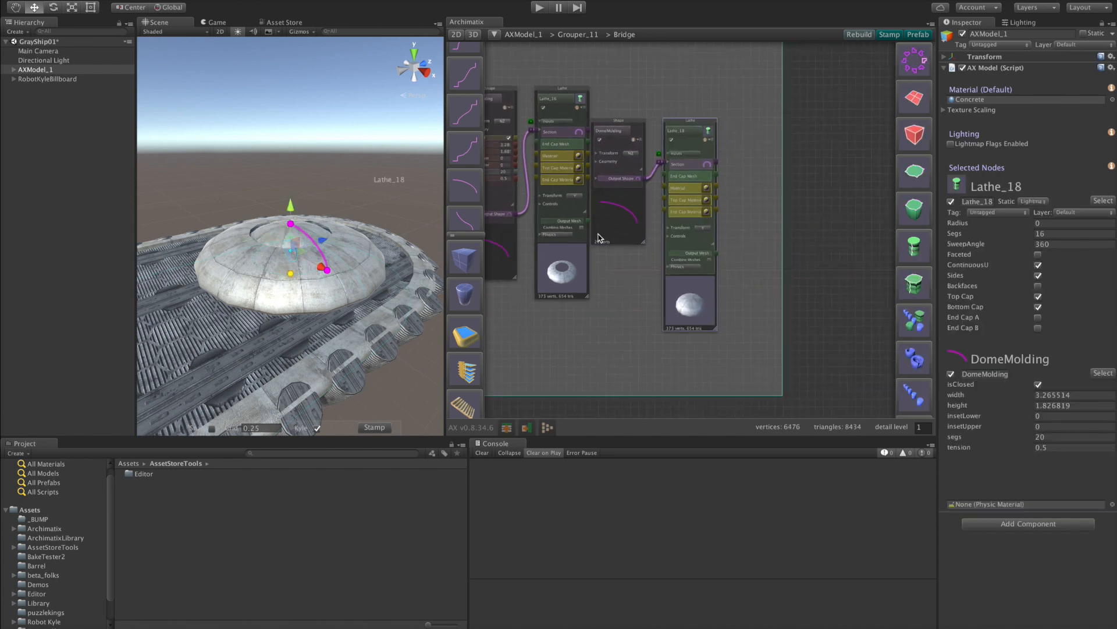
left_click_drag(677, 297, 710, 265)
left_click_drag(626, 208, 658, 168)
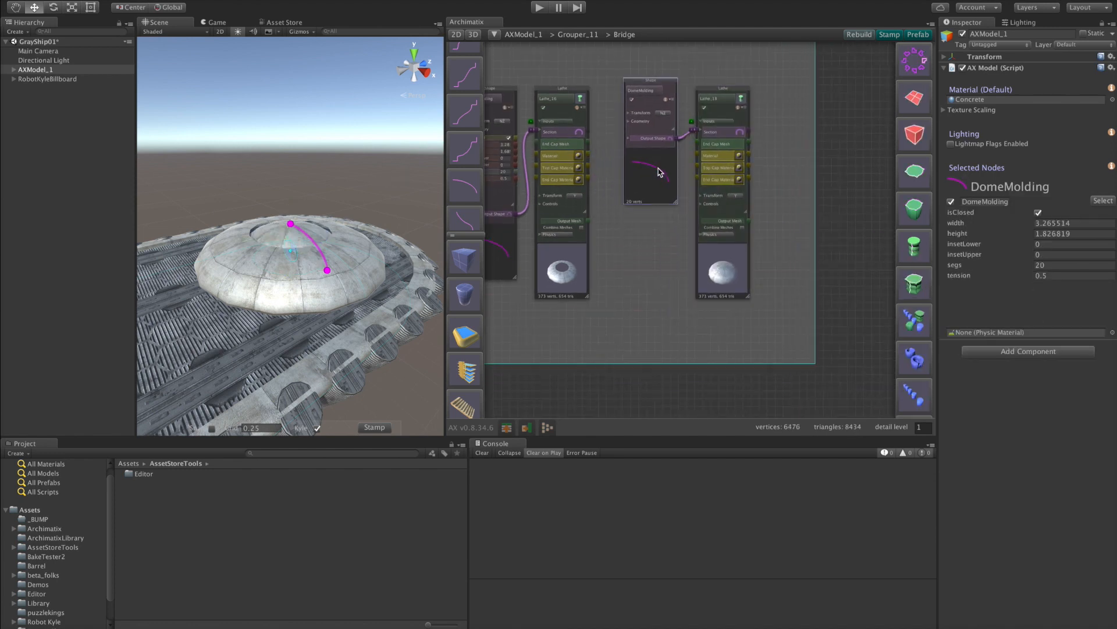
Step: Attach a Material node to the second dome's Lathe and assign it AX_Glass
left_click(741, 161)
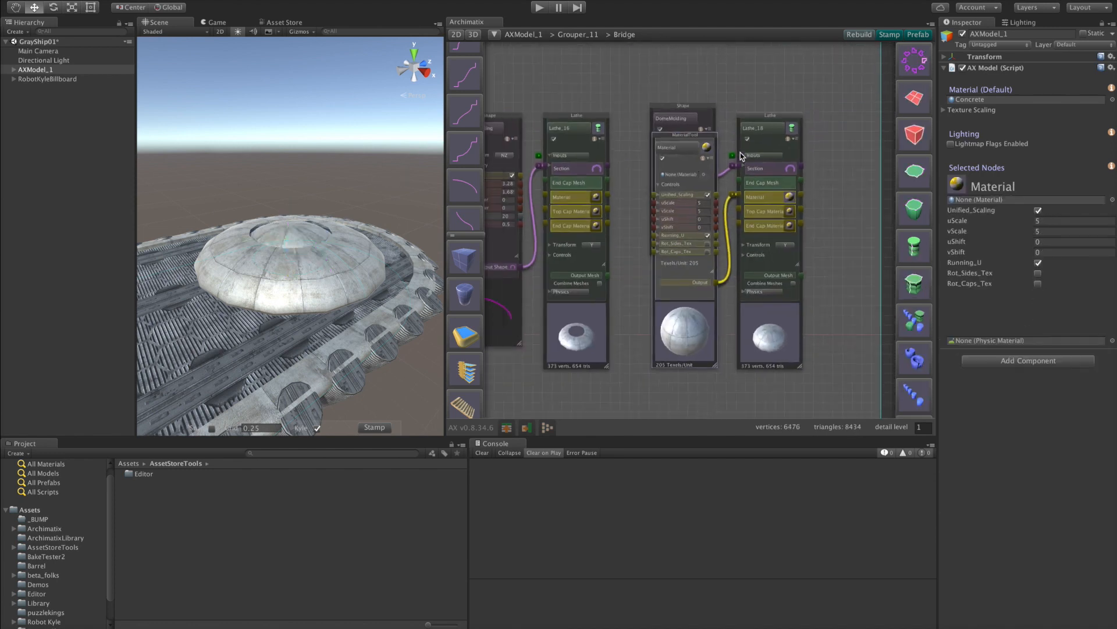
left_click(710, 178)
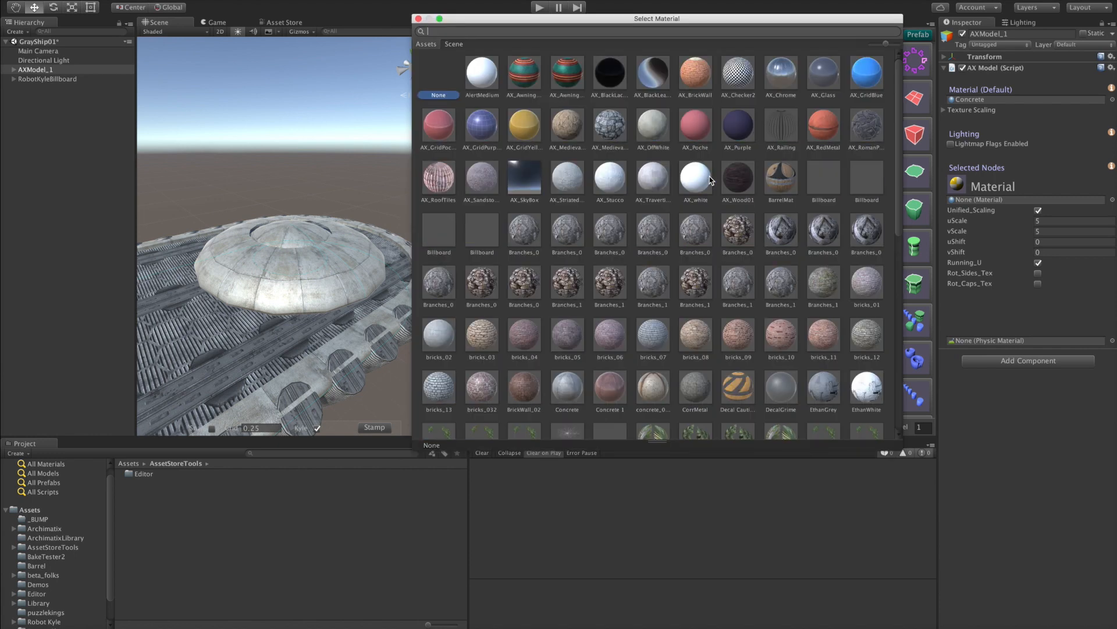
double_click(820, 77)
left_click_drag(751, 344, 788, 344)
left_click_drag(346, 354, 294, 192, "alt")
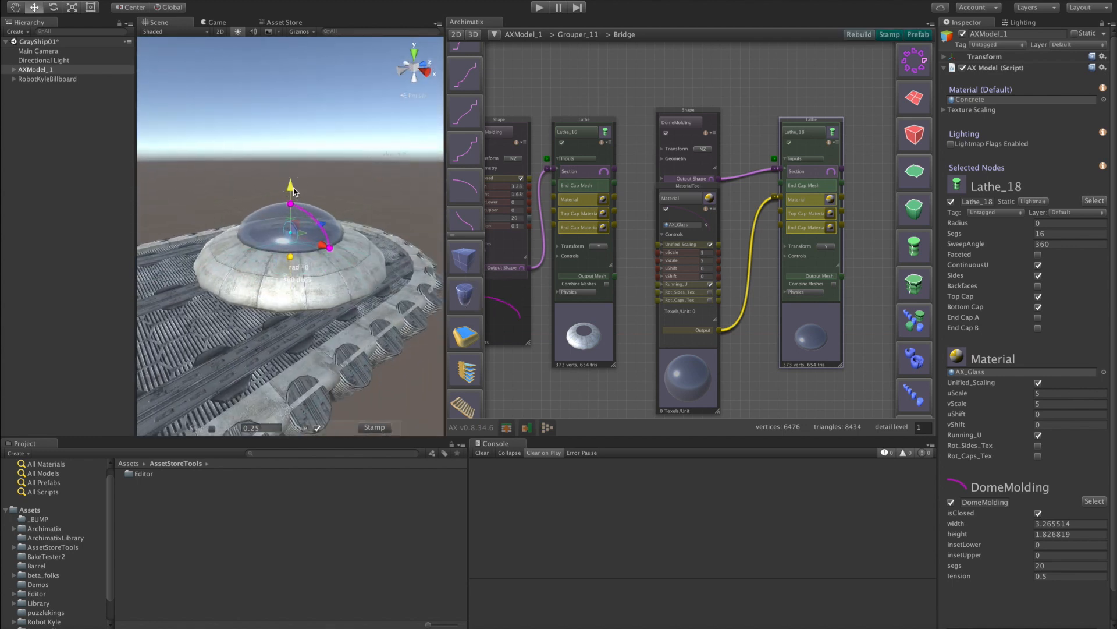
Step: Fit the glass dome over the opening with a profile width of about 3.22, undoing the stray handle move, and save the scene
left_click_drag(293, 255, 325, 247)
key("super+z")
left_click_drag(319, 178, 328, 185, "alt")
key("f")
scroll(315, 214, "down", 10)
mouse_move(308, 341)
left_mouse_down("alt")
mouse_move(334, 327)
mouse_move(322, 279)
mouse_move(297, 341)
left_mouse_up("alt")
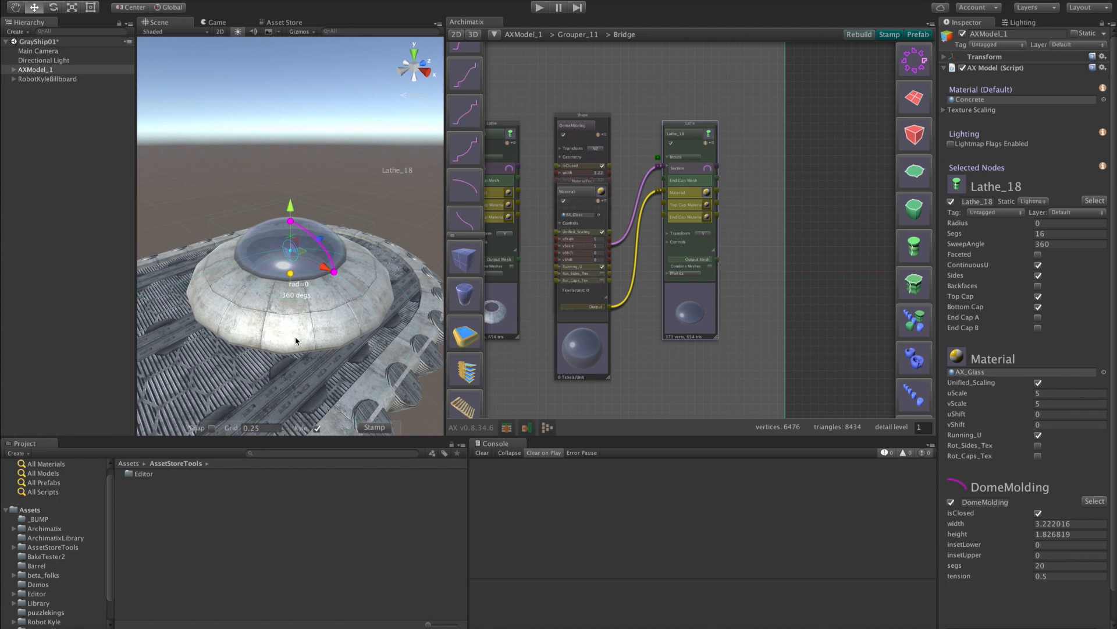
key("ctrl+s")
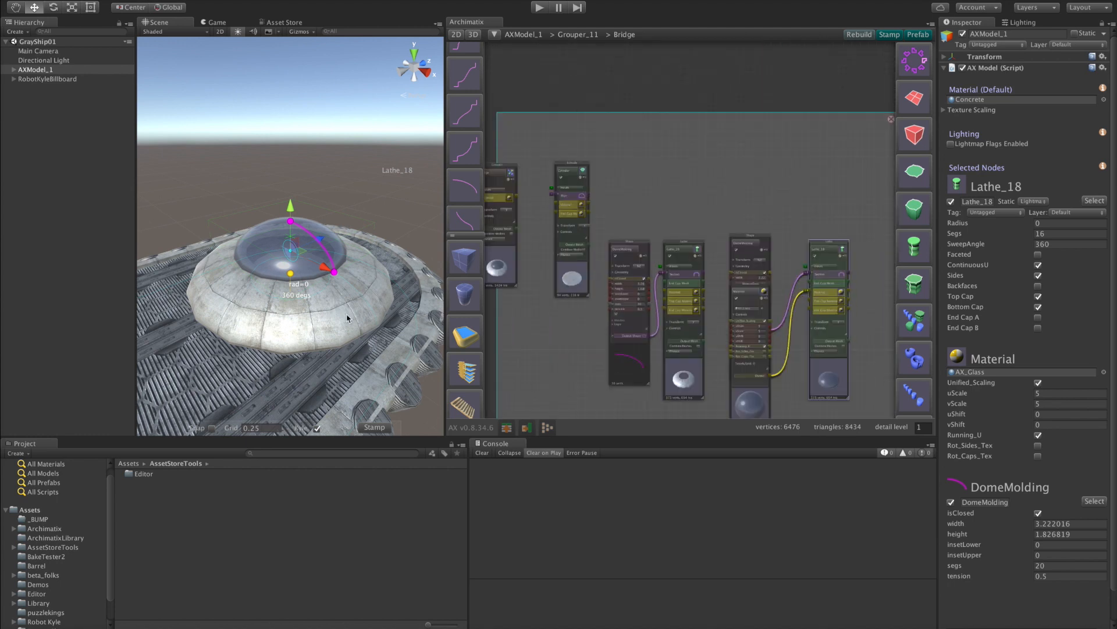
Step: Add a ShallowCurveShape to the Bridge Grouper and feed it into an Extrude
scroll(459, 220, "down", 3)
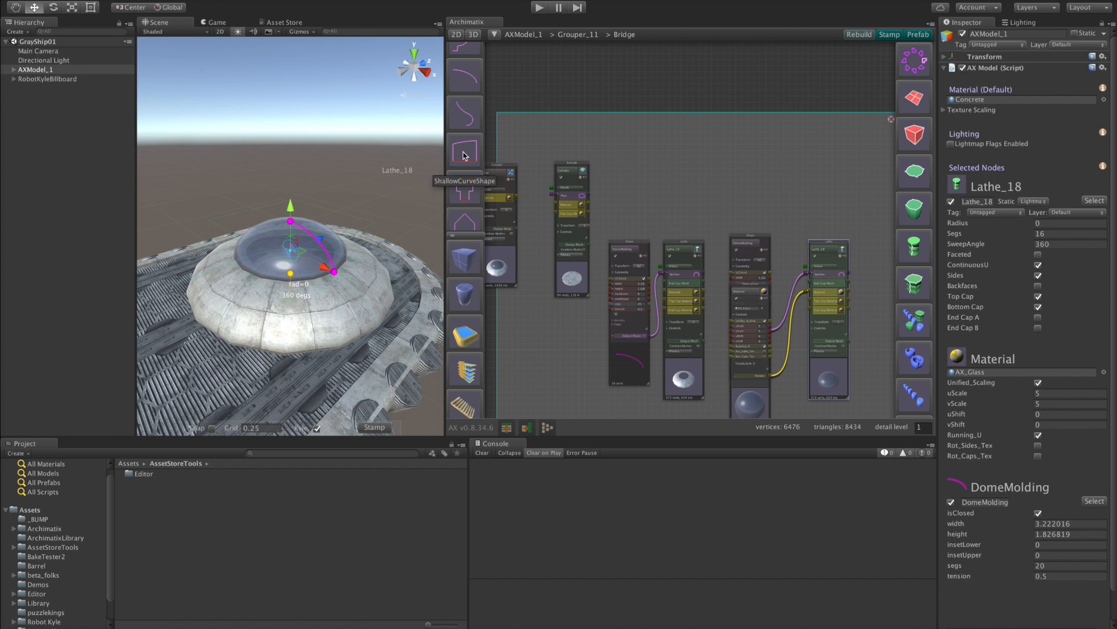
left_click(464, 153)
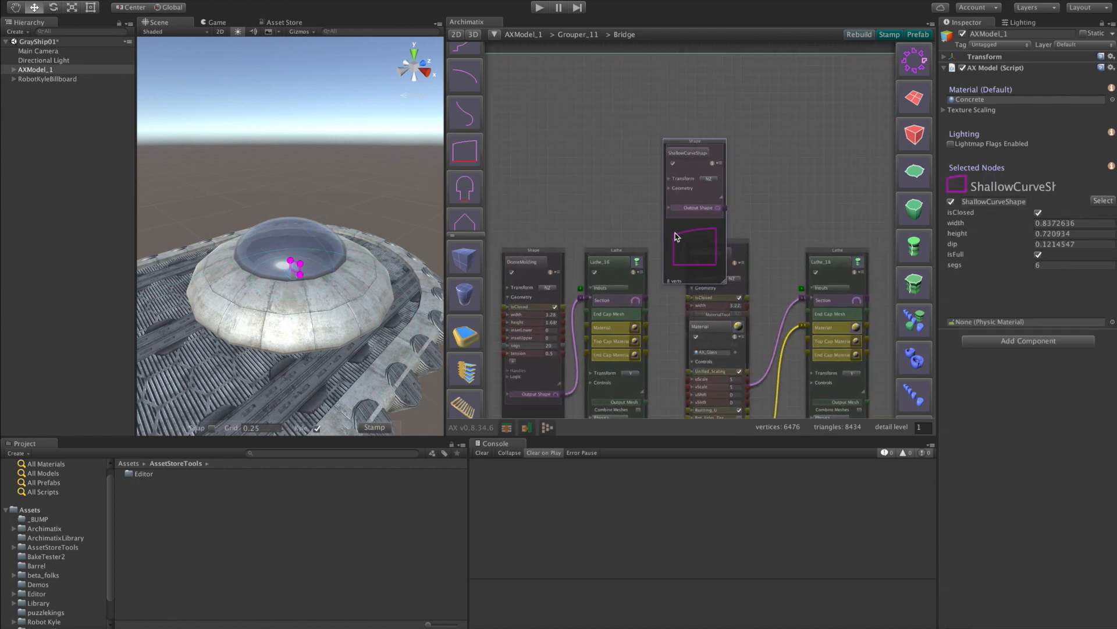
left_click_drag(675, 236, 615, 173)
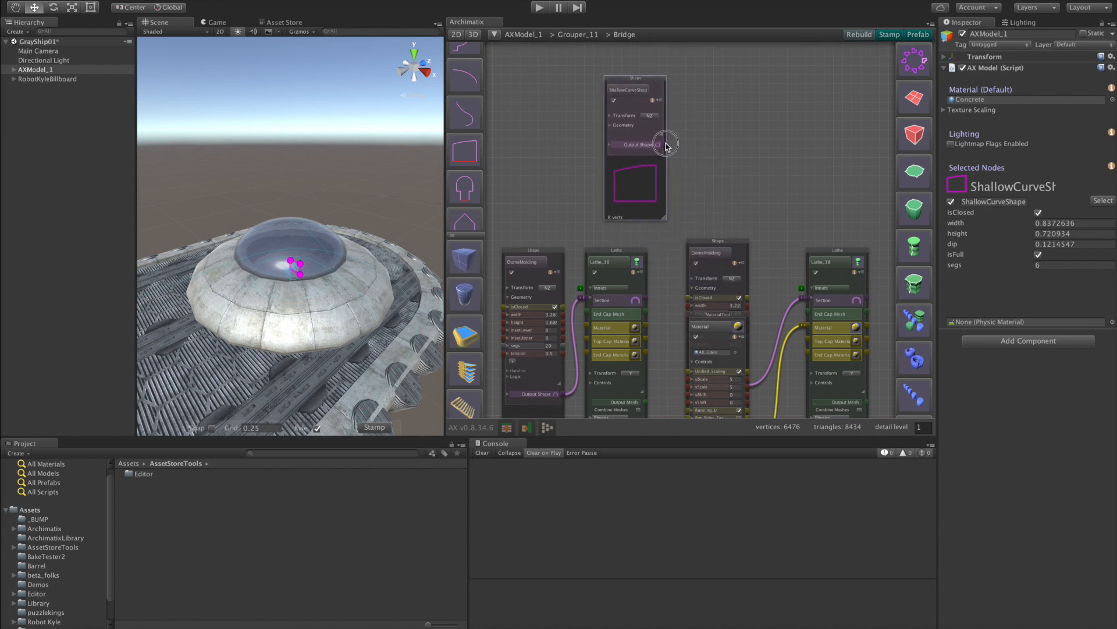
left_click_drag(666, 146, 764, 168)
left_click_drag(880, 186, 913, 207)
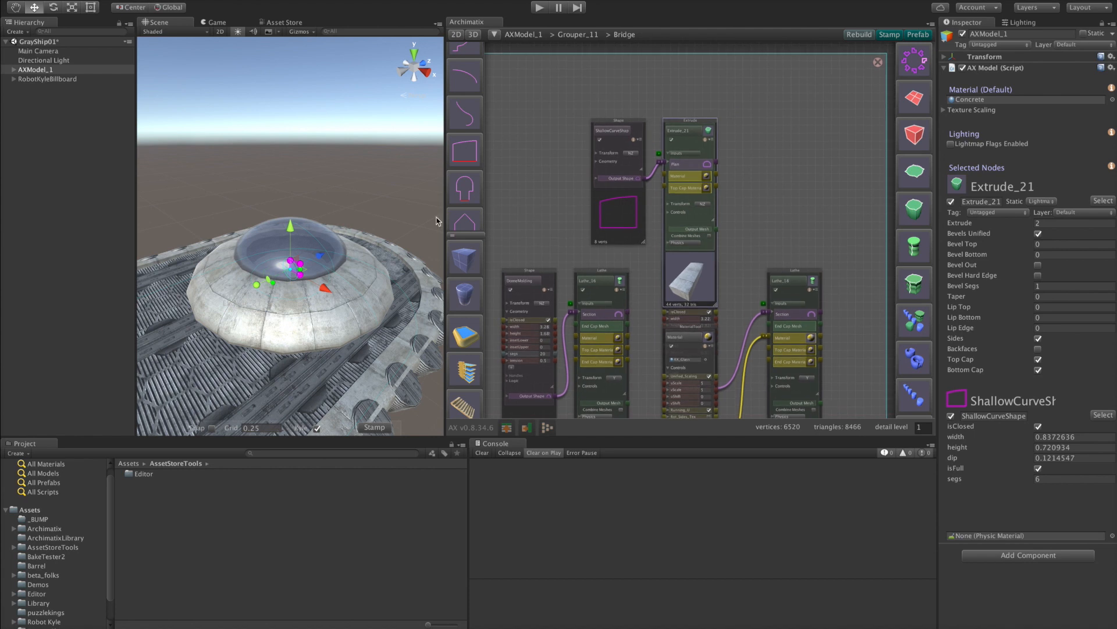
Step: Shorten the curved shape's extrusion to about 0.68 and move its Extrude node clear of the neighbouring nodes
key("f")
left_click_drag(341, 259, 276, 355, "alt")
left_click_drag(163, 256, 329, 226)
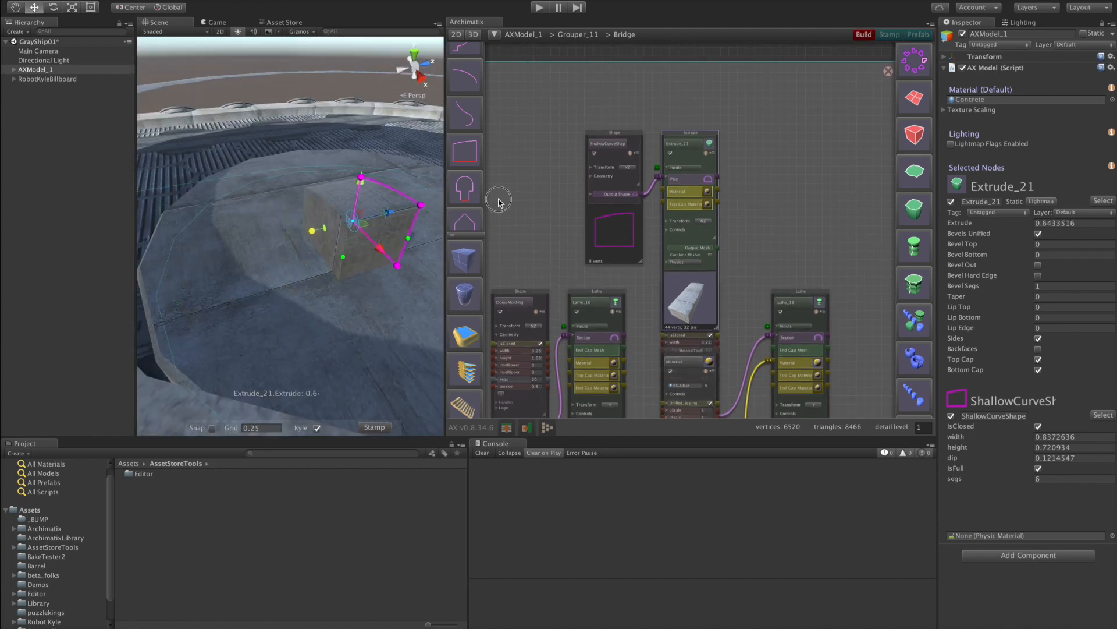
left_click_drag(534, 190, 484, 207)
left_click_drag(405, 305, 660, 304, "alt")
left_click(813, 292)
left_click_drag(703, 224, 789, 151)
Step: Set the Extrude node's Align_Z transform option to Center
scroll(789, 152, "up", 3)
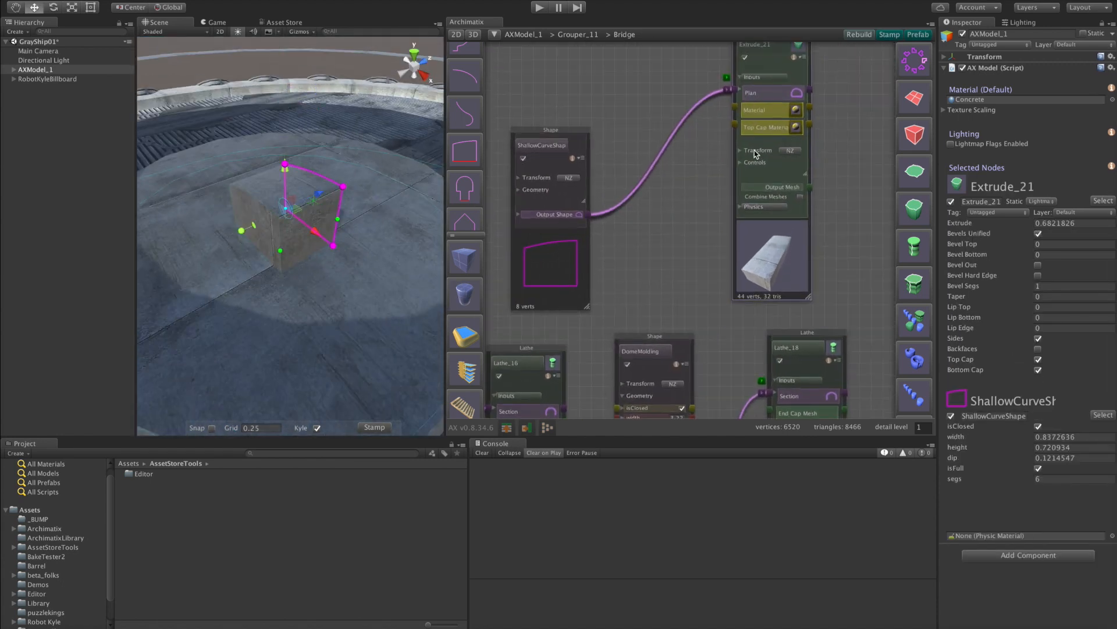
left_click(740, 151)
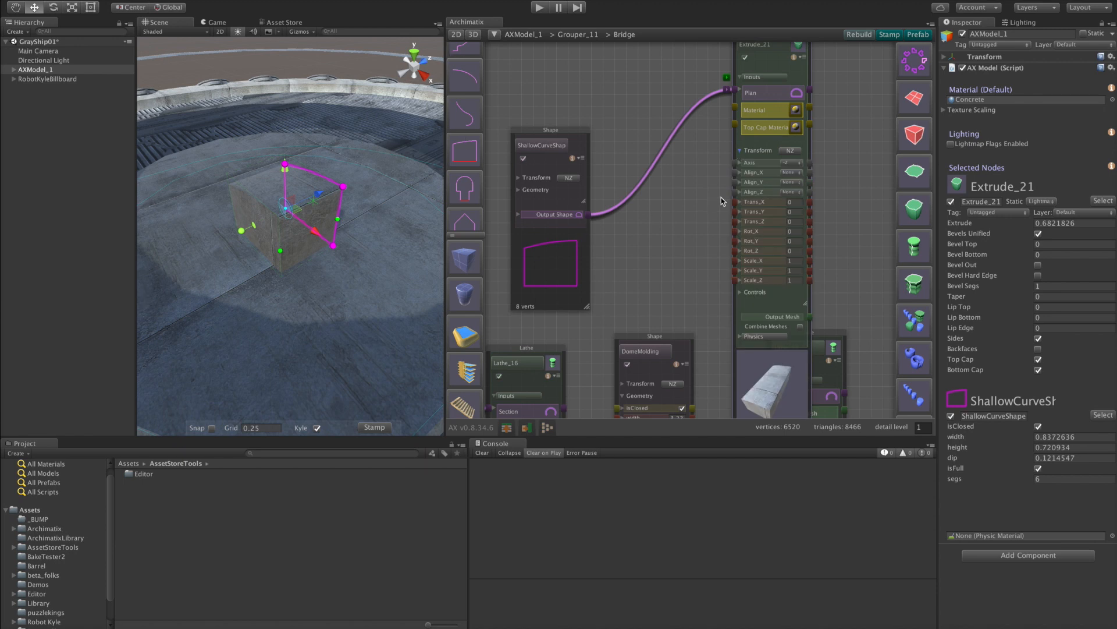
left_click(795, 192)
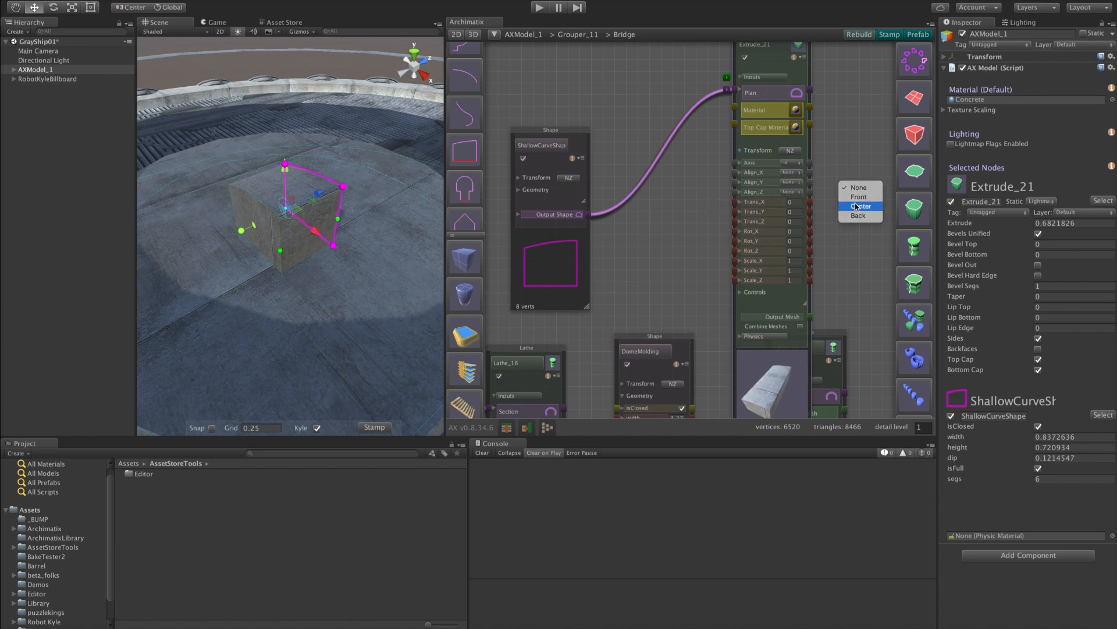
left_click(857, 207)
Step: Reshape the extruded block to about 0.44 deep with 0.064 hard-edge bevels, and its profile to about 1.95 by 0.89 with a 0.41 dip
left_click_drag(273, 216, 340, 218)
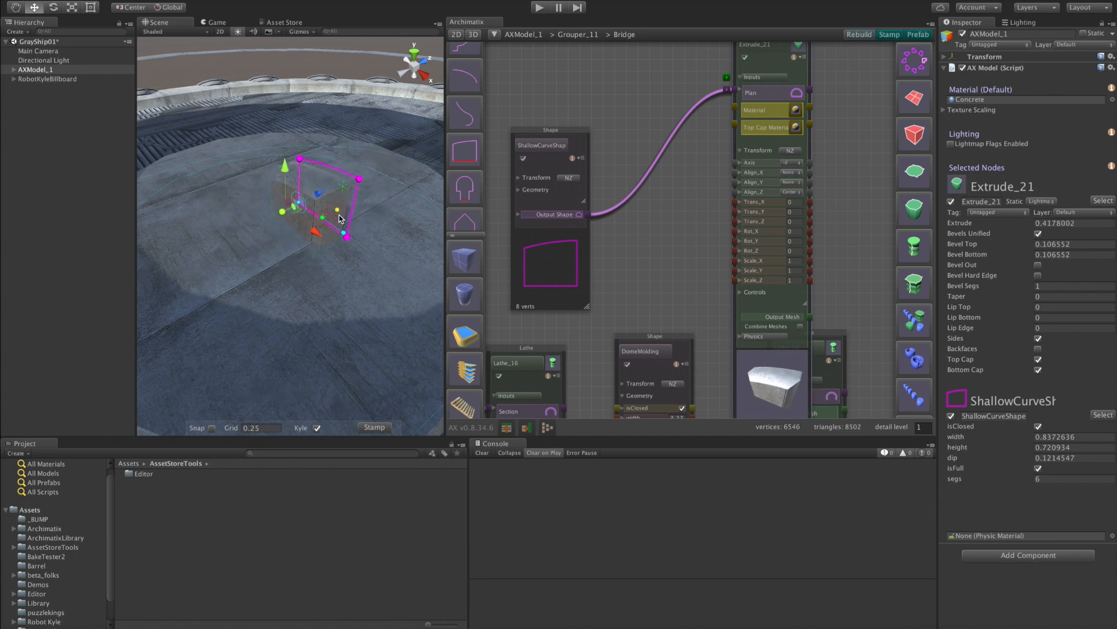
left_click_drag(309, 269, 445, 152, "alt")
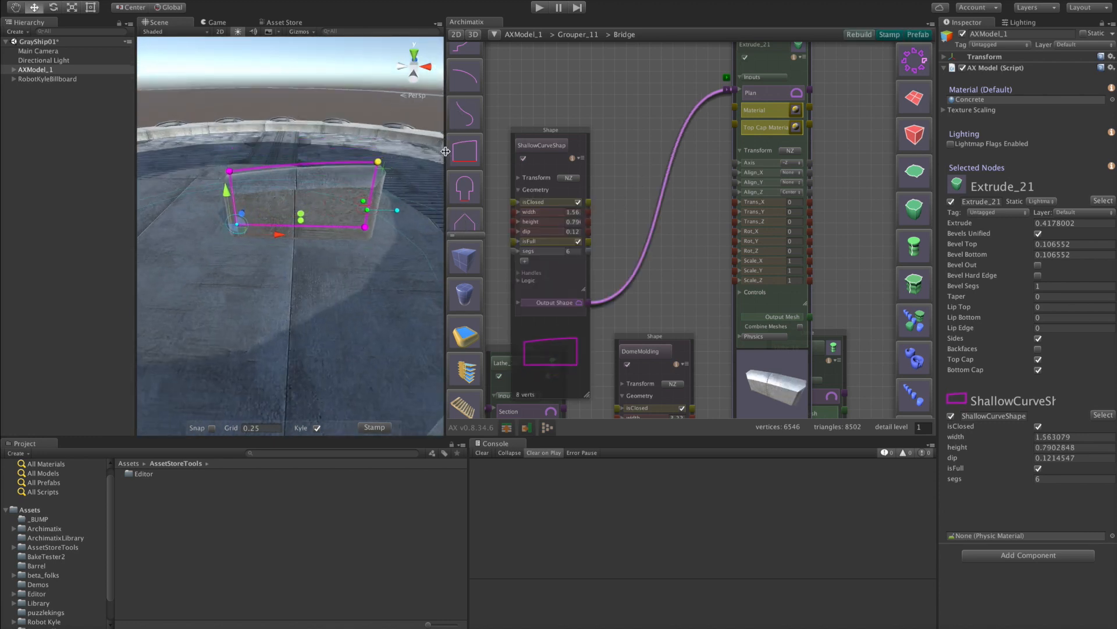
key("shift+space")
left_click_drag(925, 575, 824, 442, "alt")
scroll(854, 327, "down", 10)
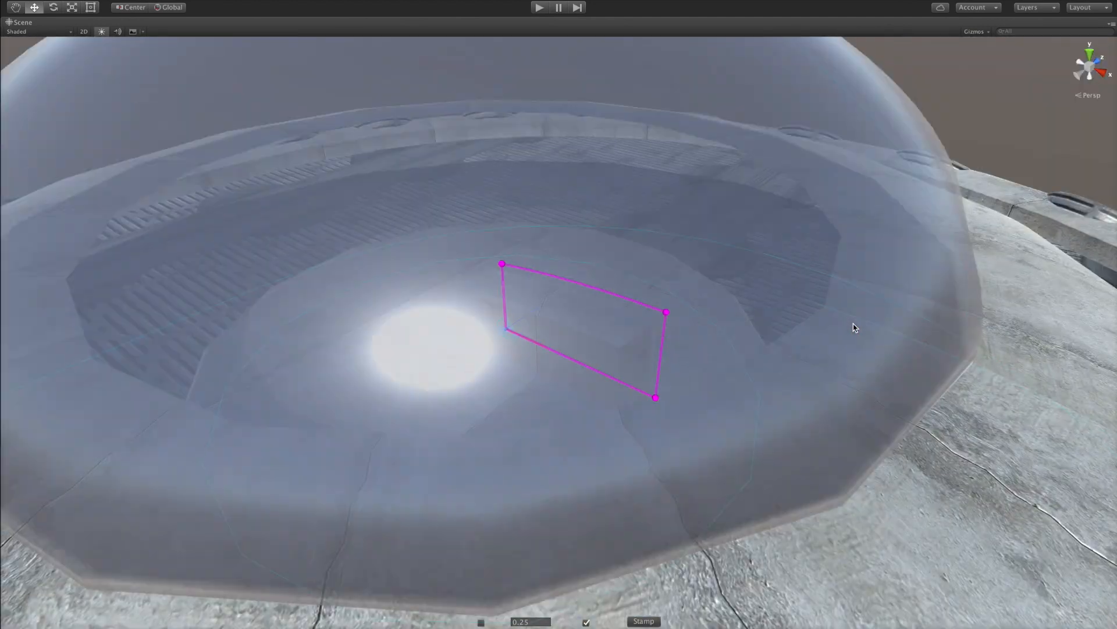
scroll(853, 323, "up", 9)
left_click_drag(468, 223, 510, 373)
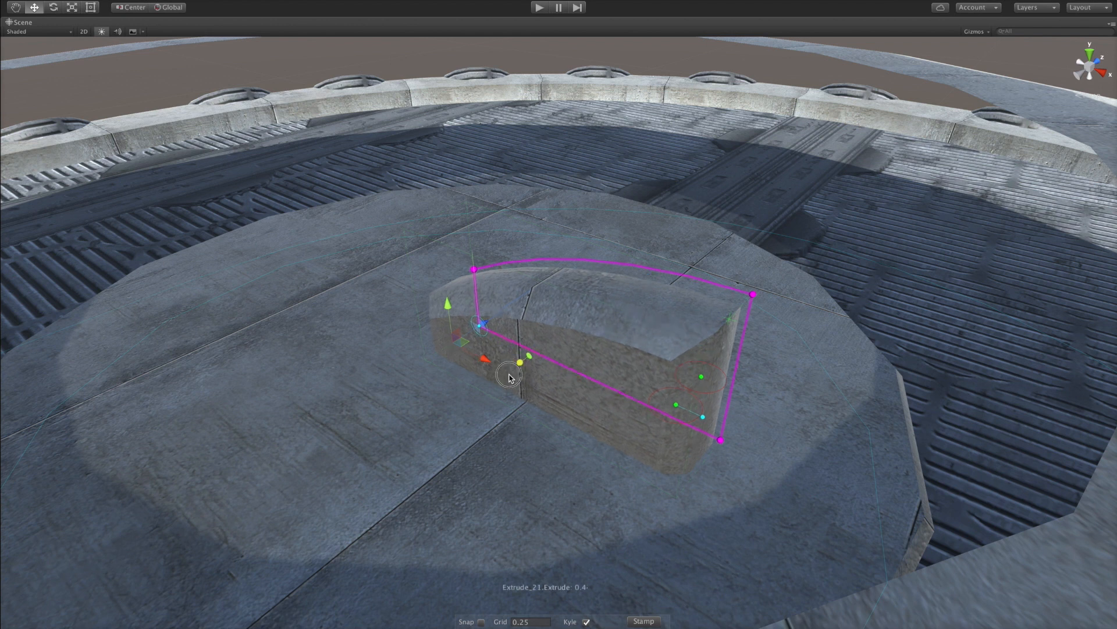
left_click_drag(704, 379, 720, 357)
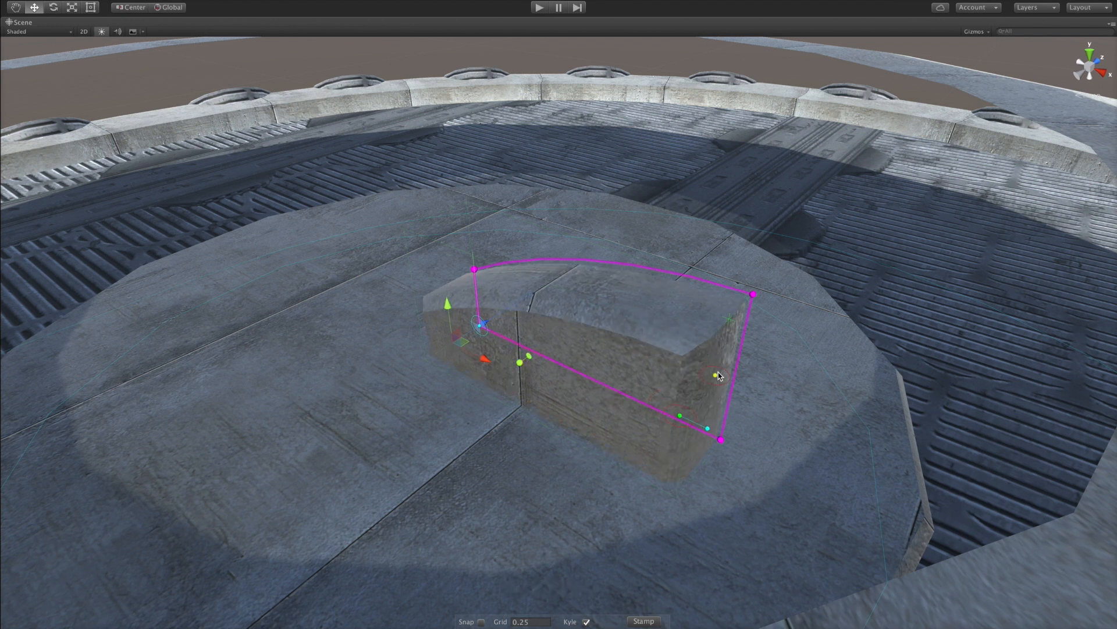
left_click_drag(709, 430, 700, 426)
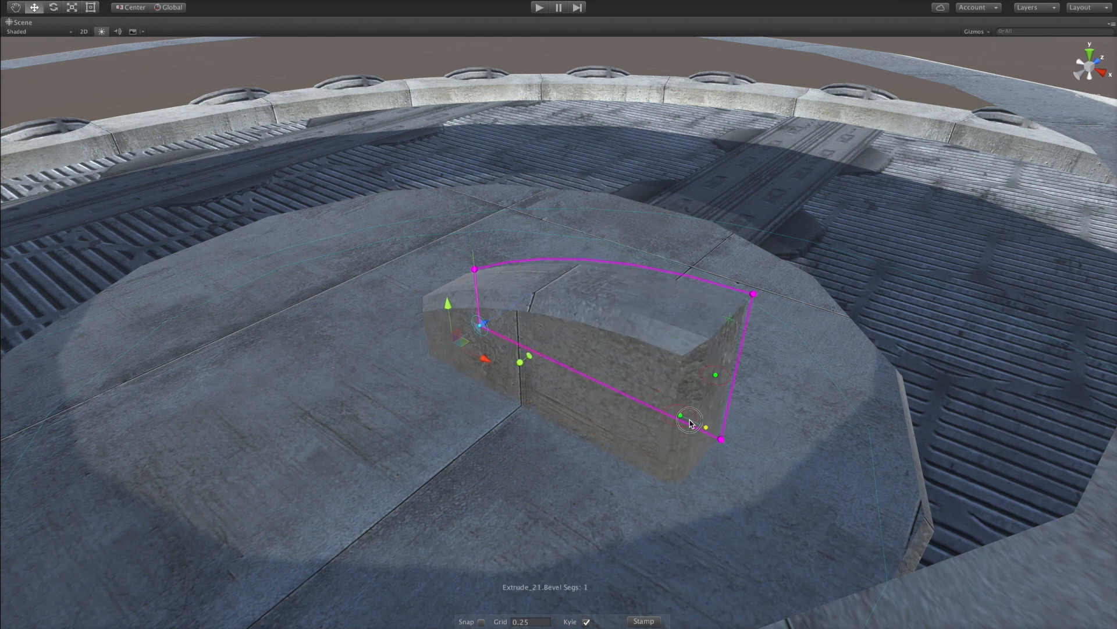
left_click_drag(753, 295, 1033, 233)
scroll(1033, 233, "down", 5)
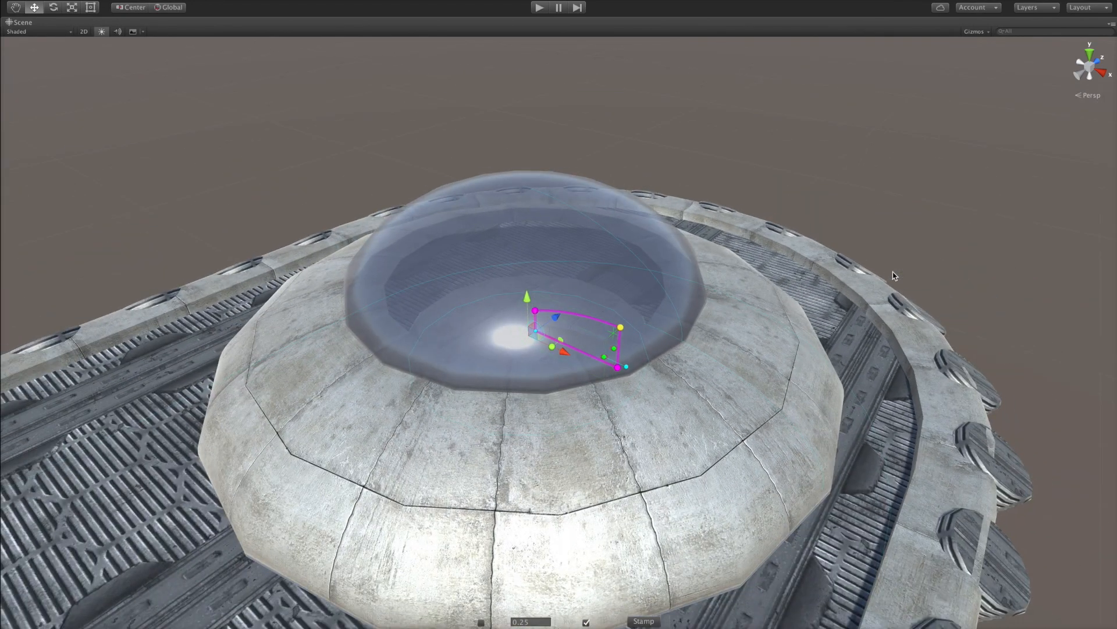
Step: Feed the extruded block into a RadialRepeater to array copies around the dome
key("shift+space")
scroll(740, 227, "down", 3)
left_click_drag(659, 248, 673, 216)
left_click_drag(730, 73, 704, 69)
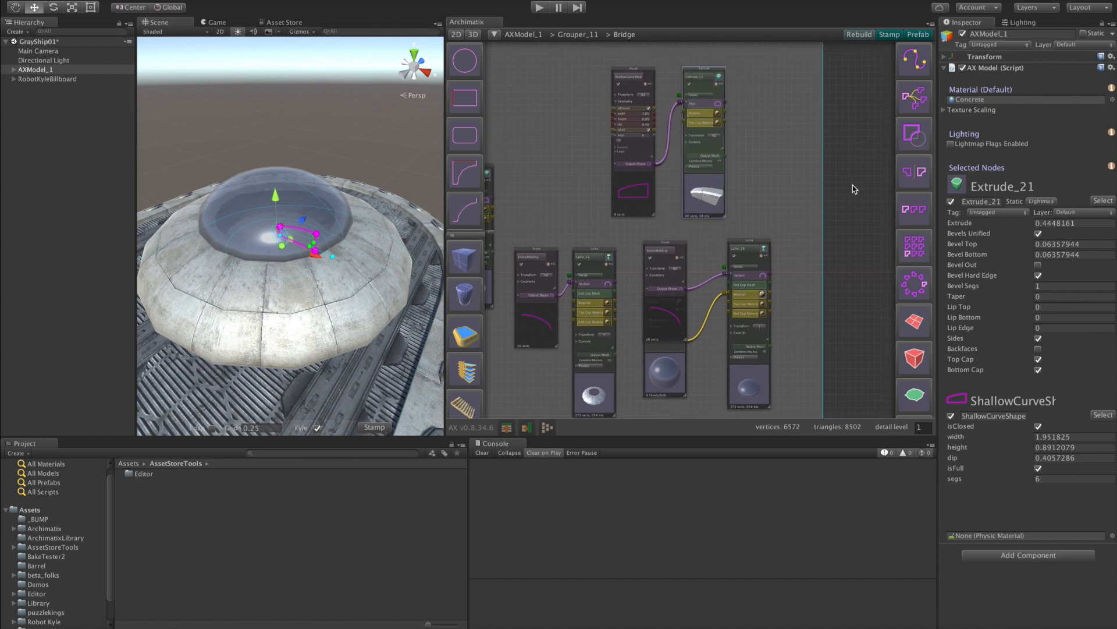
left_click_drag(727, 157, 914, 333)
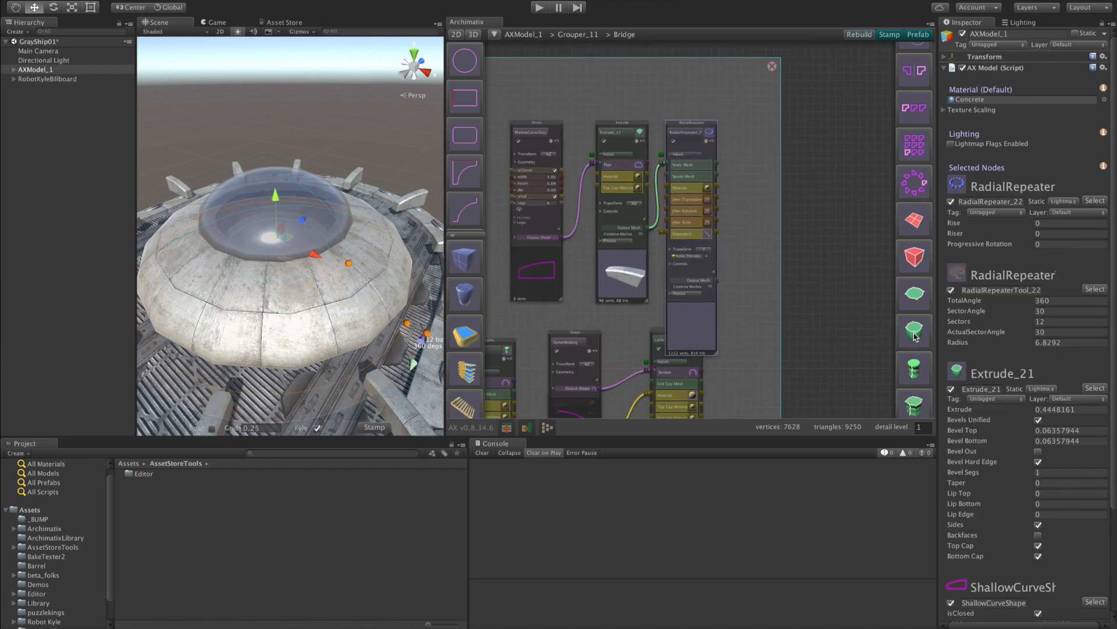
scroll(383, 296, "down", 5)
left_click_drag(399, 302, 466, 285, "alt")
scroll(613, 248, "up", 4)
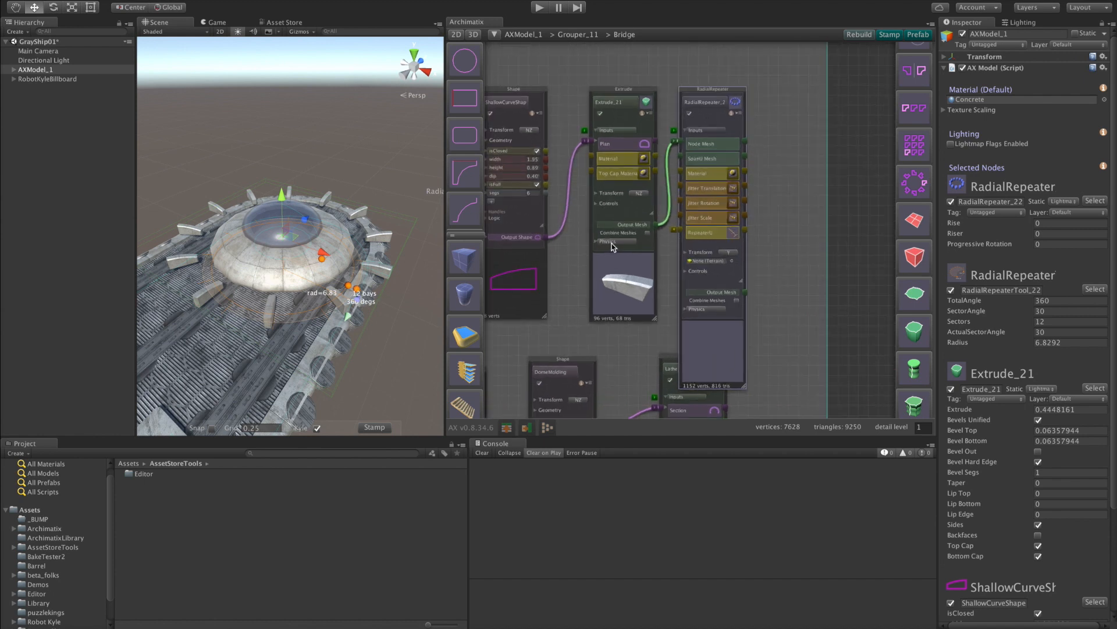
Step: Set the repeated block's Extrude transform axis to Z
left_click(612, 245)
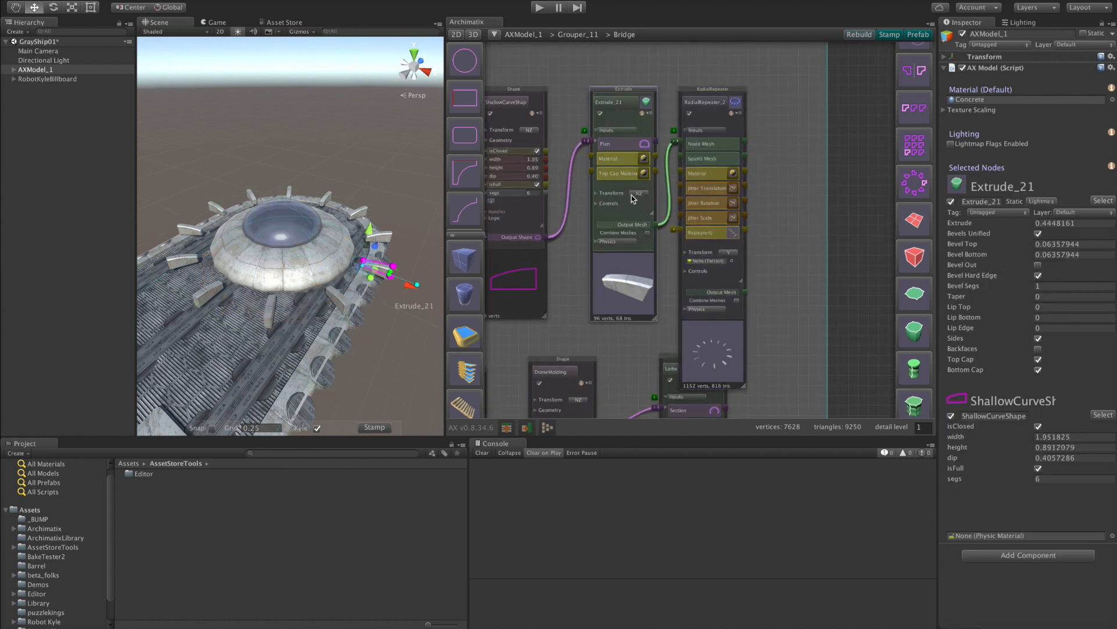
scroll(633, 199, "up", 5)
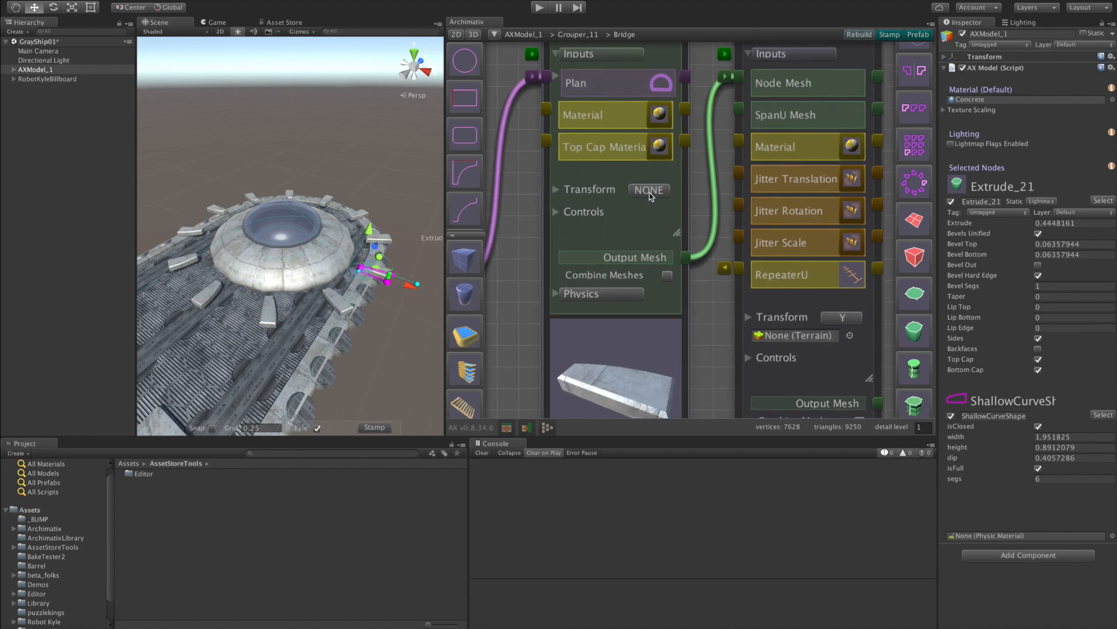
left_click(649, 191)
left_click(650, 191)
left_click(650, 191)
left_click_drag(428, 258, 433, 233, "alt")
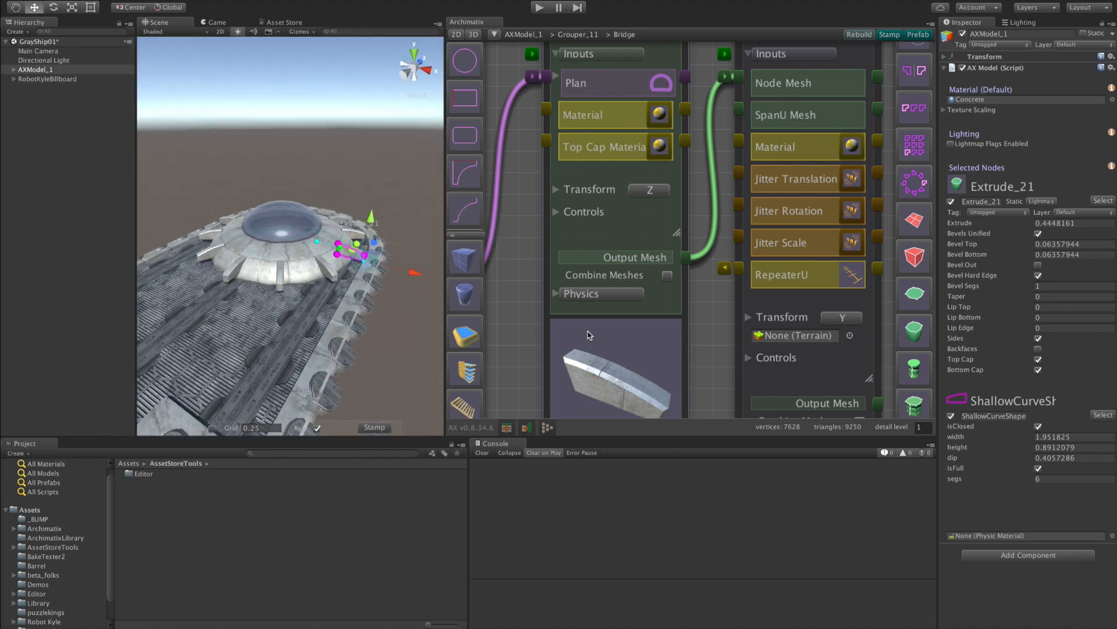
Step: Increase the RadialRepeater to 17 sectors and tighten its radius to about 6.37 around the dome
left_click(747, 376)
scroll(686, 337, "down", 5)
left_click_drag(702, 244, 705, 229)
left_click_drag(770, 324, 745, 245)
mouse_move(361, 284)
left_mouse_down()
mouse_move(375, 294)
mouse_move(315, 276)
mouse_move(355, 278)
mouse_move(344, 276)
mouse_move(354, 275)
mouse_move(314, 327)
mouse_move(290, 337)
mouse_move(343, 316)
mouse_move(443, 307)
mouse_move(349, 273)
left_mouse_up()
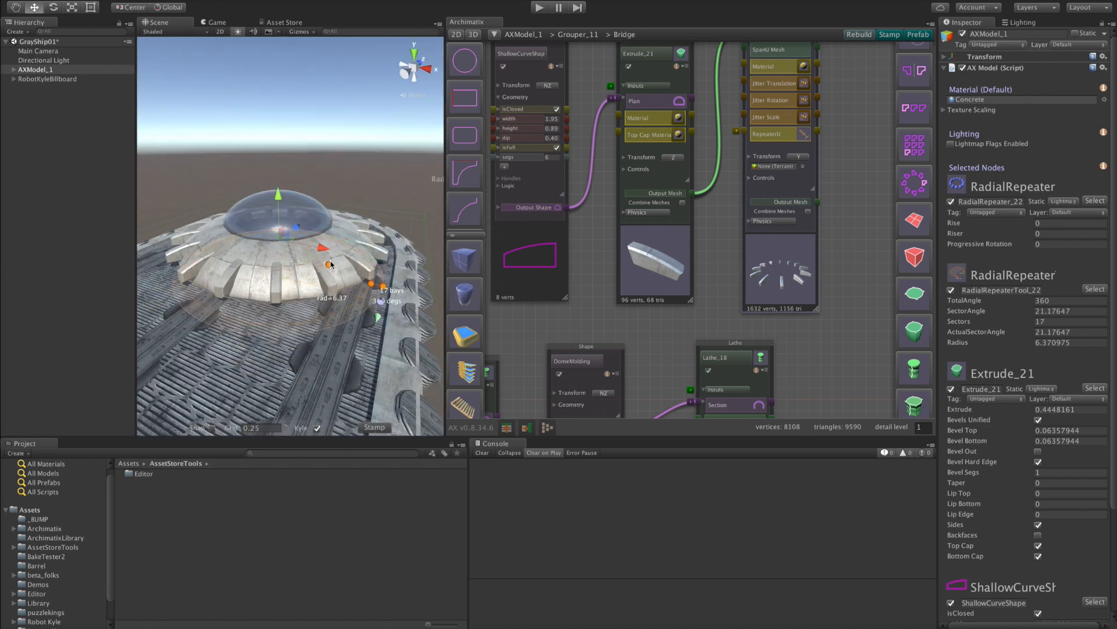
Step: Reshape the repeated fin's curve profile to about 1.98 wide and 1.39 high with a 0.80 dip
left_click_drag(279, 201, 279, 200)
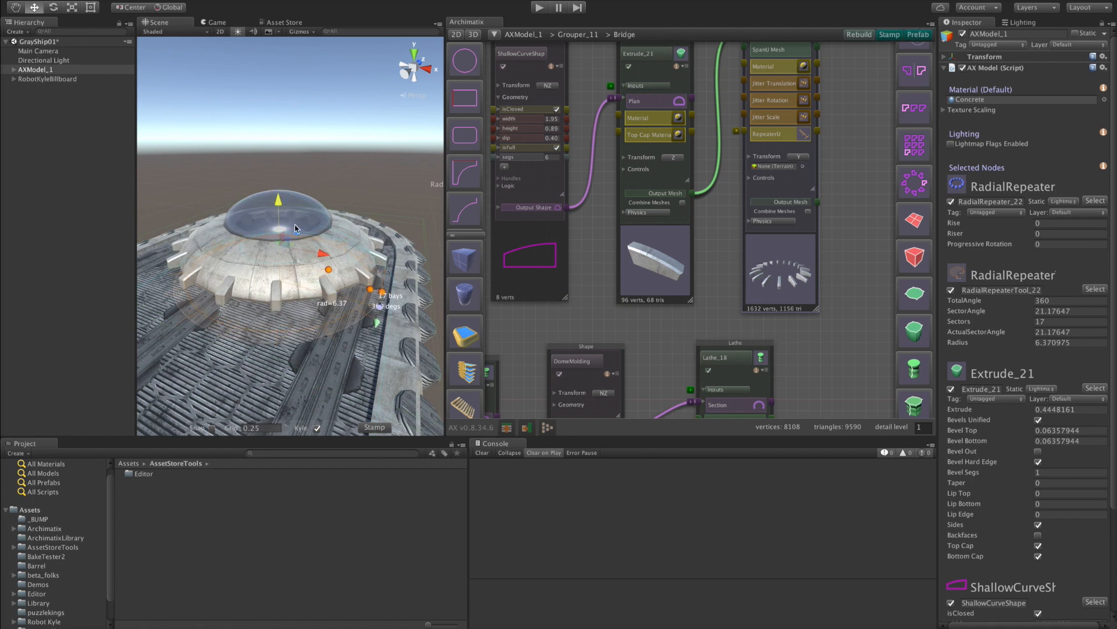
left_click(329, 288)
key("f")
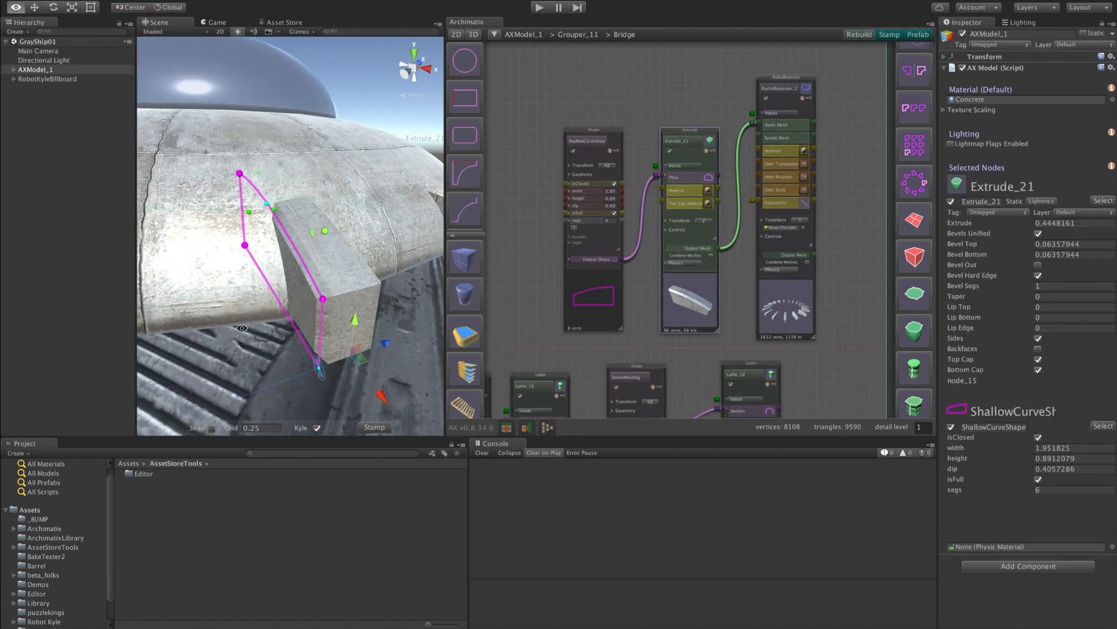
left_click_drag(329, 291, 425, 275, "alt")
left_click_drag(185, 182, 199, 65)
left_click_drag(428, 187, 399, 343)
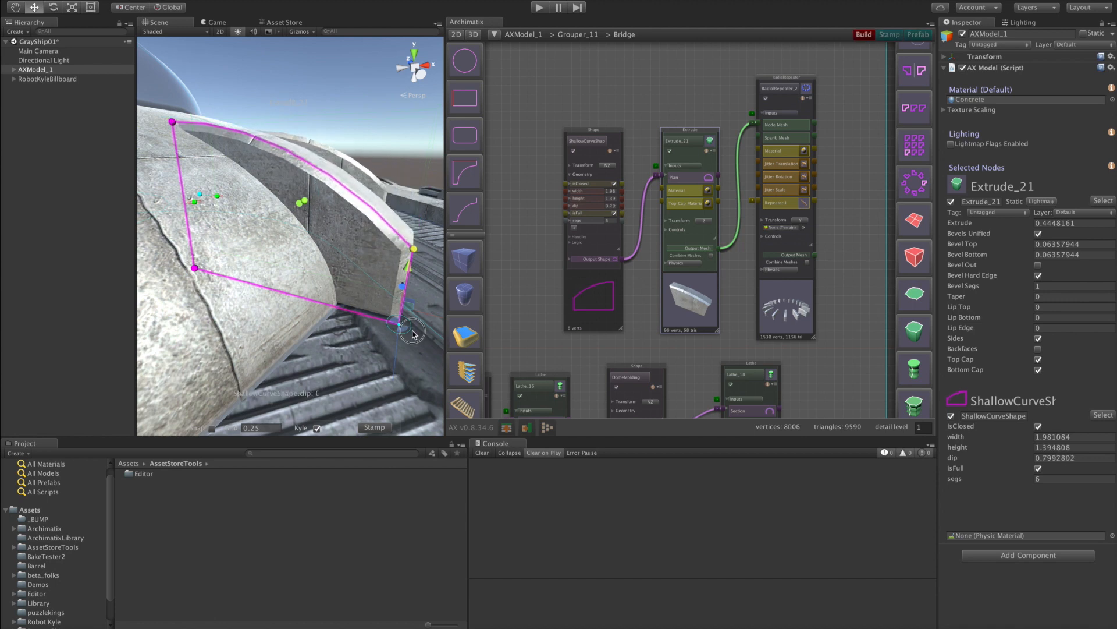
Step: Fine-tune the heights and positions of the bridge's fins, dome and glass canopy with small shifts in the scene
scroll(375, 296, "down", 10)
left_click_drag(372, 295, 219, 317, "alt")
left_click(249, 275)
left_click_drag(271, 237, 272, 252)
left_click(303, 220)
left_click_drag(315, 181, 315, 197)
left_click_drag(262, 254, 274, 252)
left_click_drag(251, 390, 243, 350, "alt")
left_click(249, 233)
left_click_drag(249, 229, 249, 237)
left_click(212, 155)
left_click_drag(212, 154, 314, 308, "alt")
Step: Go back up to the grouper that contains the Bridge and rename it Hull
scroll(573, 317, "down", 3)
scroll(573, 317, "down", 3)
middle_click_drag(539, 297, 671, 177)
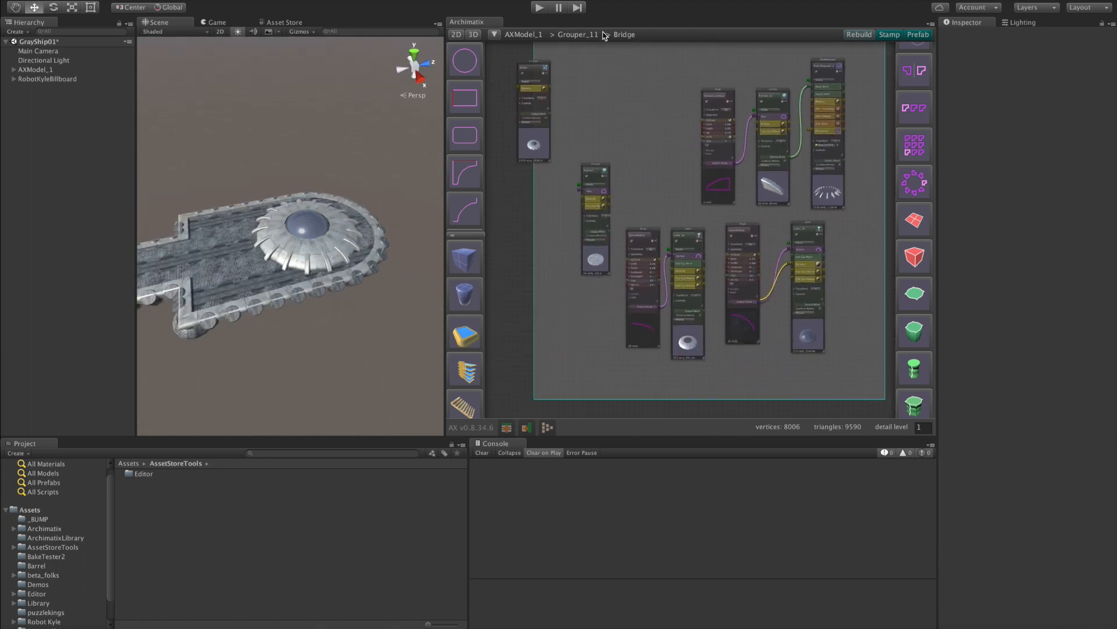
left_click(532, 36)
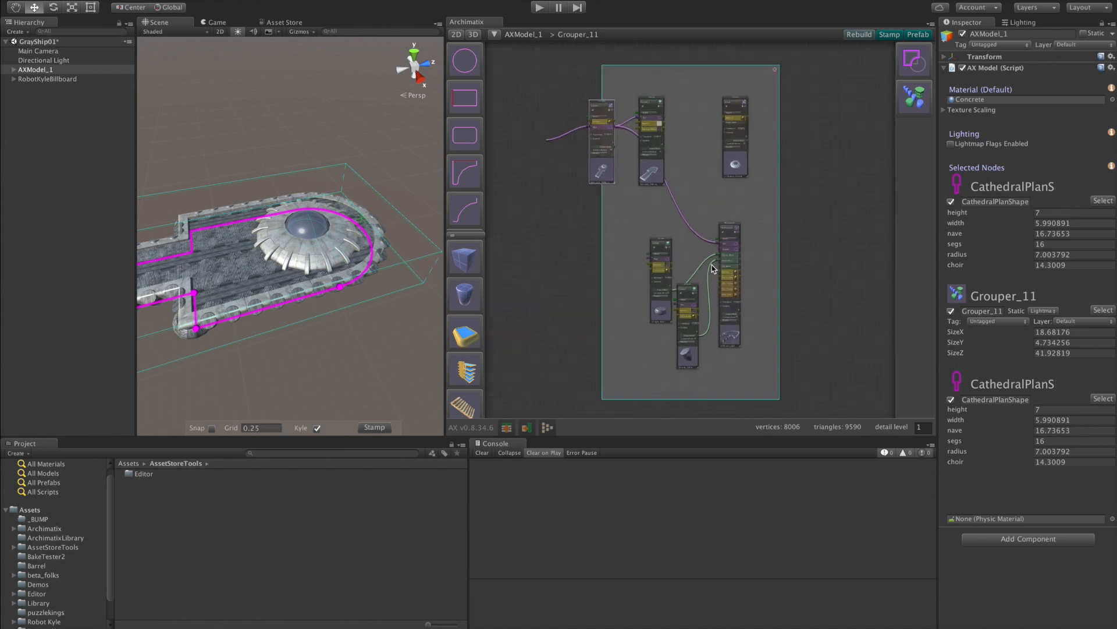
scroll(625, 141, "up", 5)
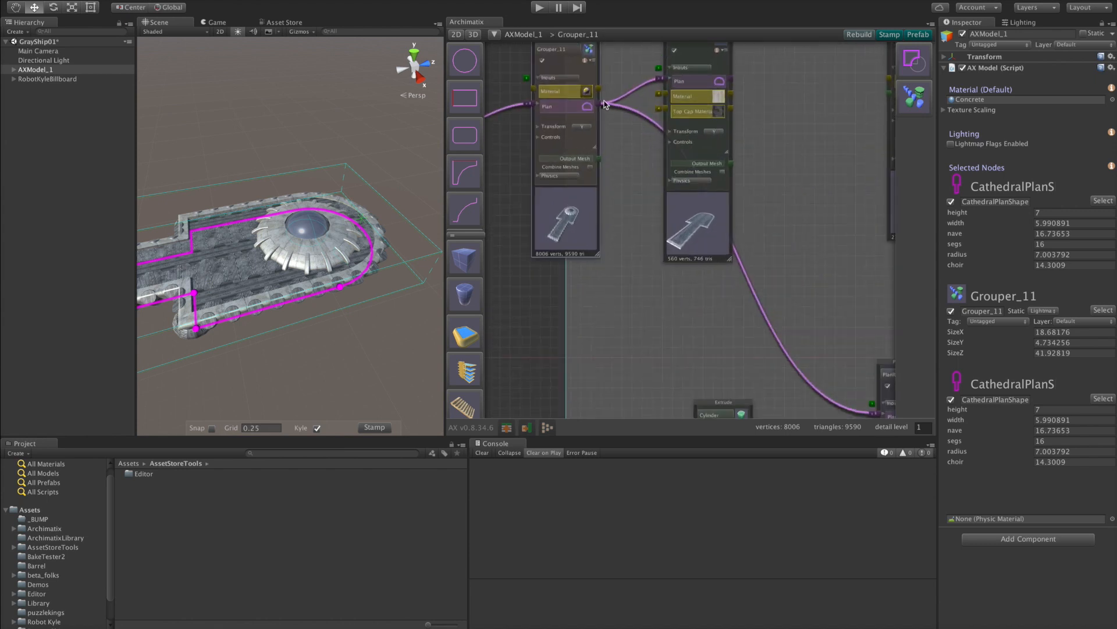
type("Hull")
left_click(561, 93)
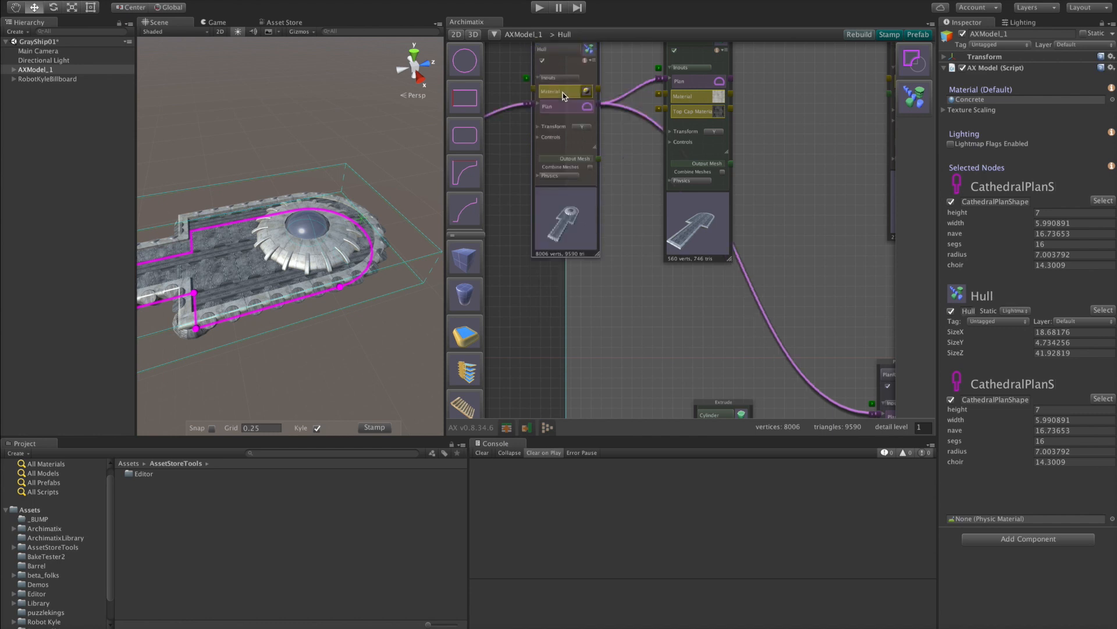
Step: Rearrange the two Cylinder nodes and the PlanRepeater node into a tidier group in the Hull graph
scroll(705, 245, "down", 5)
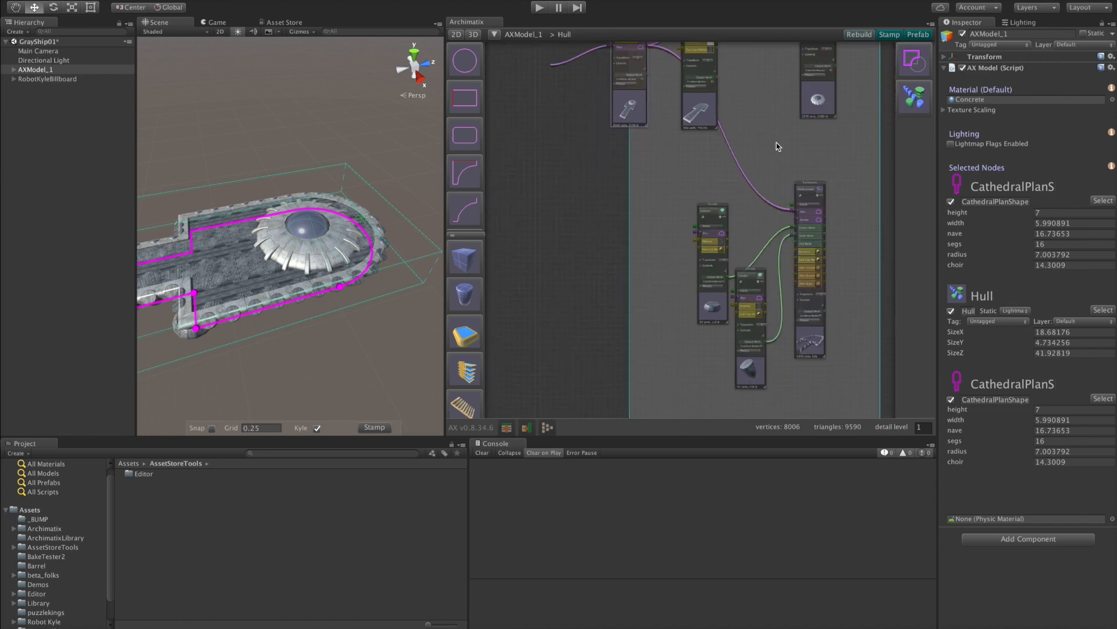
left_click(689, 328)
left_click_drag(751, 365, 763, 321)
left_click_drag(693, 325, 705, 315)
left_click_drag(807, 340, 812, 324)
scroll(813, 325, "up", 5)
scroll(750, 294, "down", 5)
Step: Enlarge the Bridge node's preview and angle it to a lower view of the dome
middle_click_drag(679, 94, 676, 274)
left_click_drag(791, 171, 810, 234)
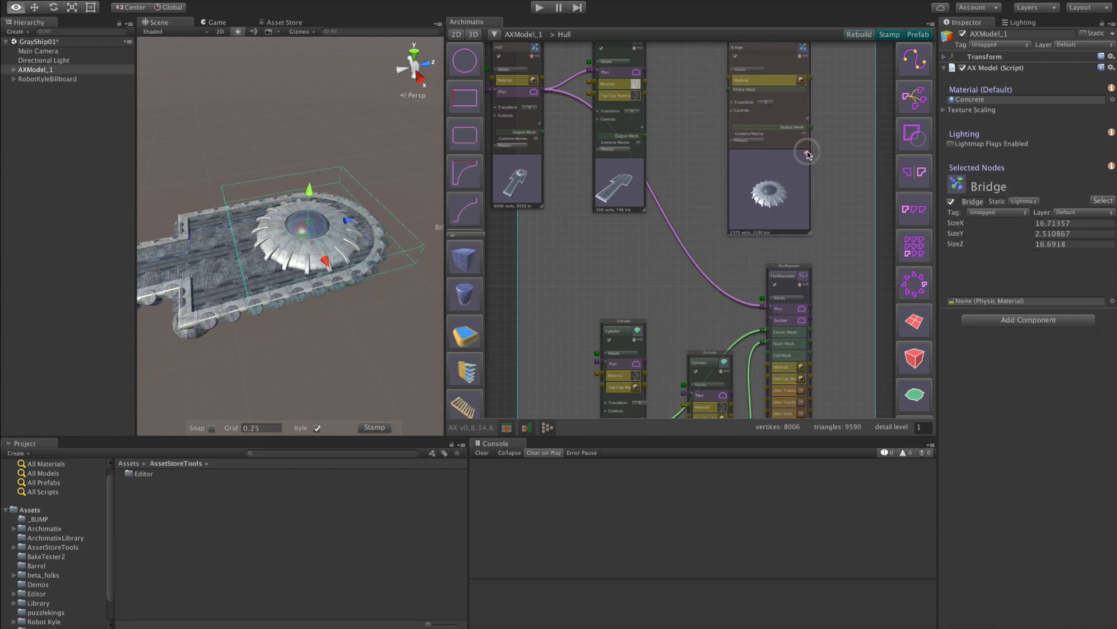
middle_click_drag(808, 153, 807, 163)
left_click_drag(804, 177, 808, 150)
scroll(700, 207, "down", 1)
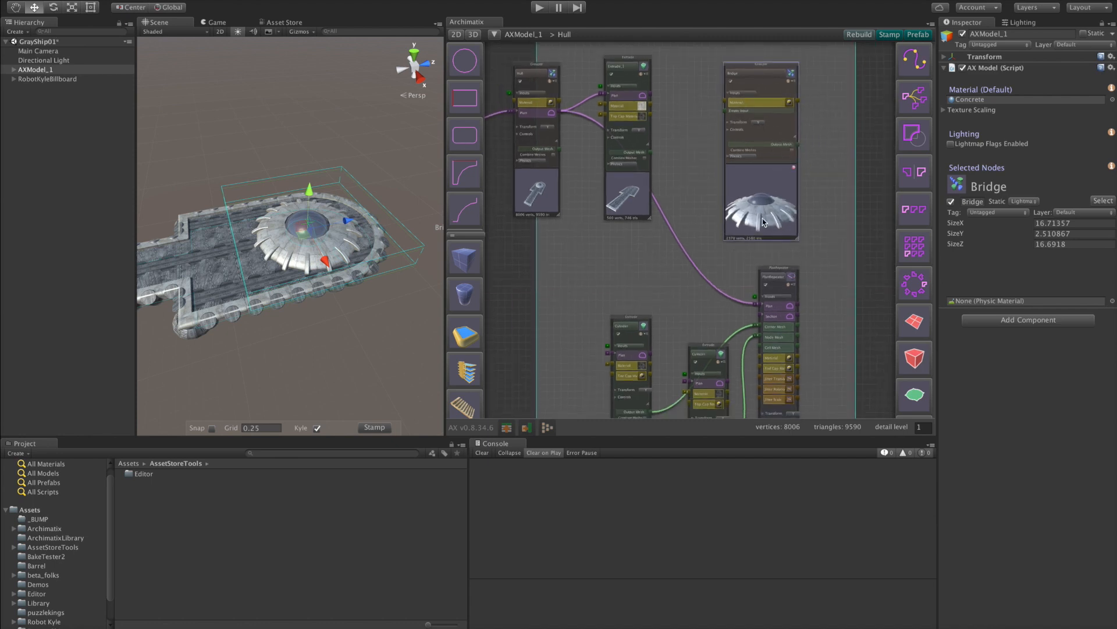
Step: Shorten the straight section of the deck plan before its rounded end to fit the deck closer around the bridge dome
left_click_drag(347, 220, 319, 320, "alt")
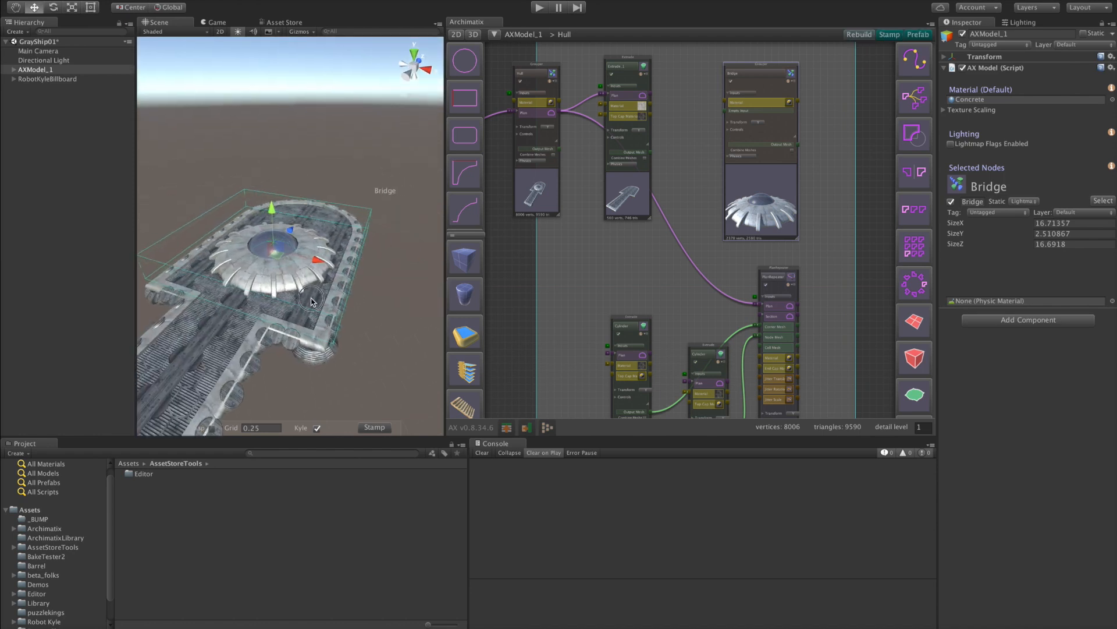
left_click(312, 300)
key("shift+space")
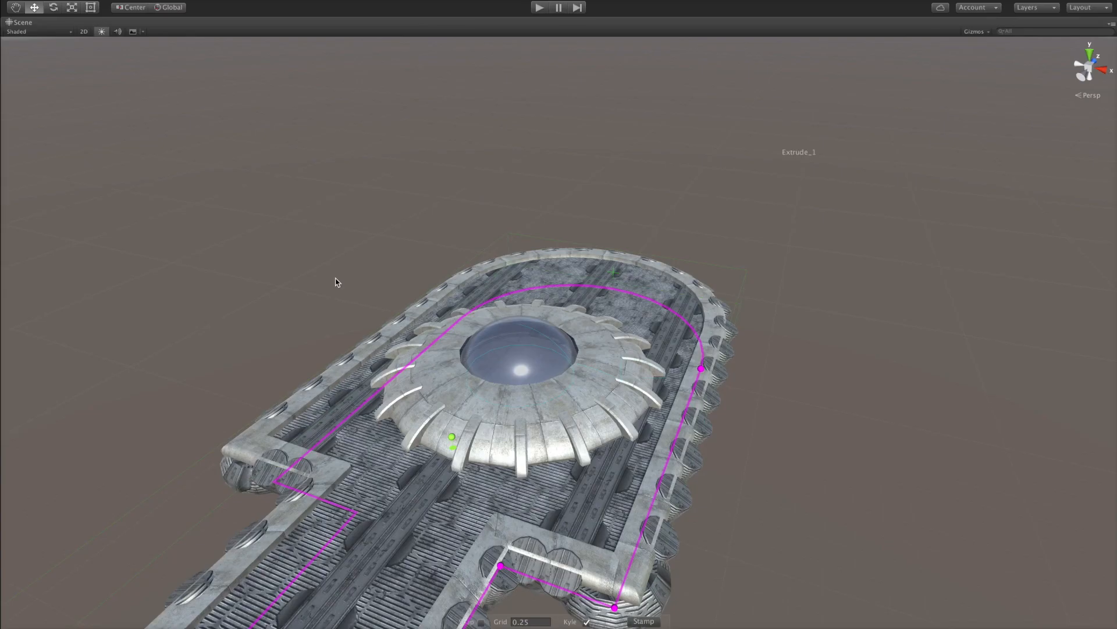
left_click_drag(700, 370, 676, 453)
left_click_drag(824, 417, 466, 502, "alt")
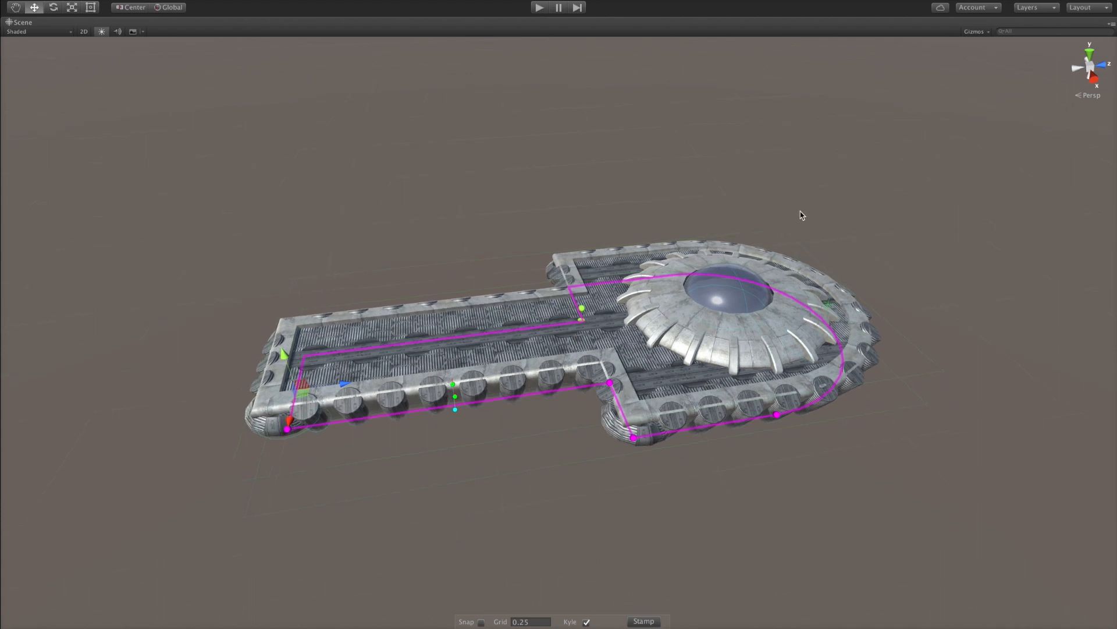
key("shift+space")
Step: Add a closed ShallowCurveShape at the hull's tail, about 4.98 wide and 1.27 high with a 0.74 dip
scroll(475, 186, "down", 5)
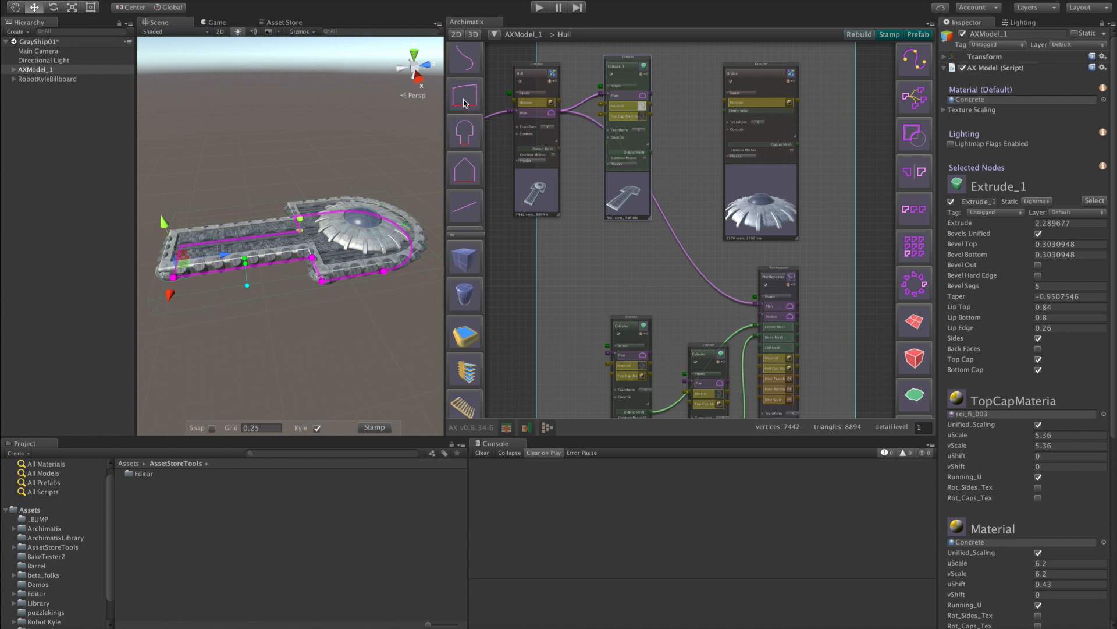
left_click(466, 104)
key("f")
left_click_drag(242, 320, 398, 282, "alt")
scroll(361, 281, "down", 10)
left_click_drag(300, 234, 428, 227)
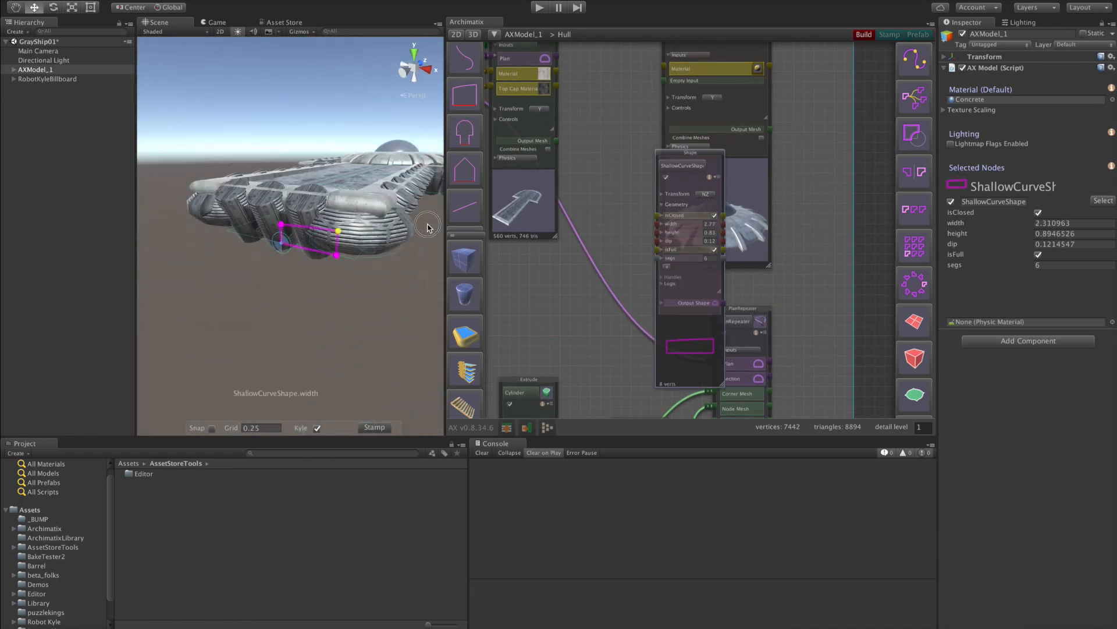
left_click_drag(554, 204, 579, 188)
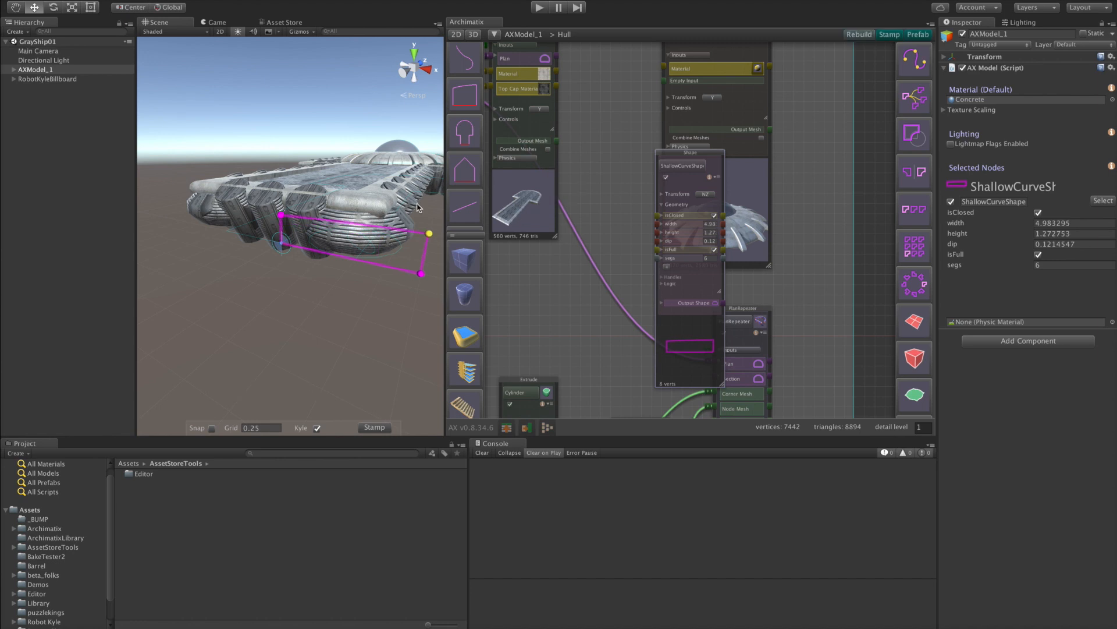
left_click_drag(291, 256, 299, 314, "alt")
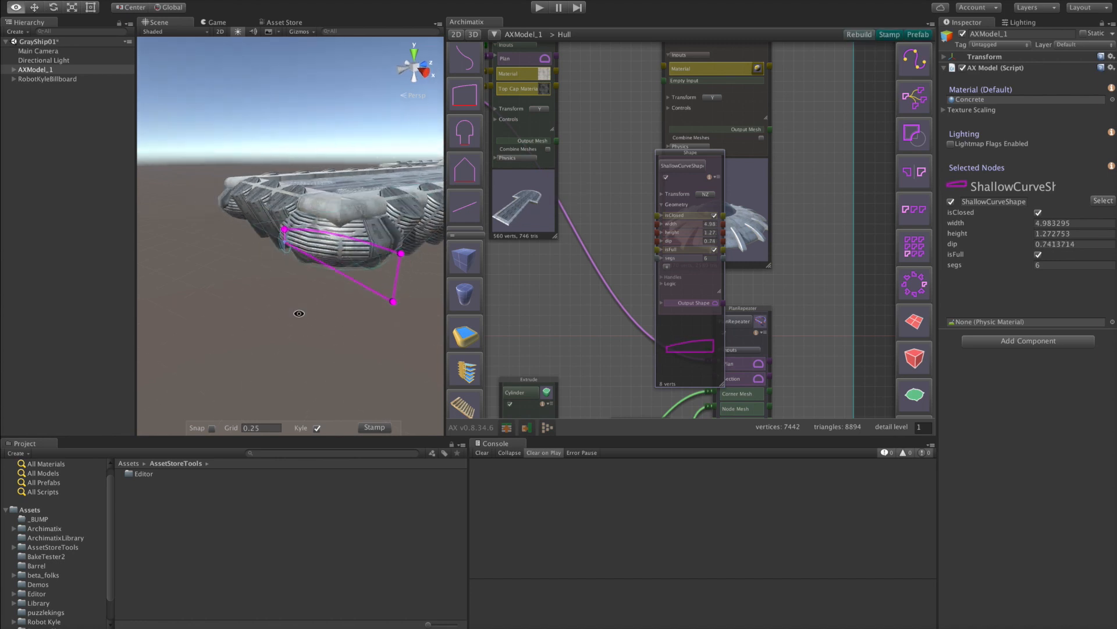
Step: Extrude the new curve shape and move both nodes to a clear area of the Hull graph
left_click_drag(692, 314, 628, 287)
left_click(915, 394)
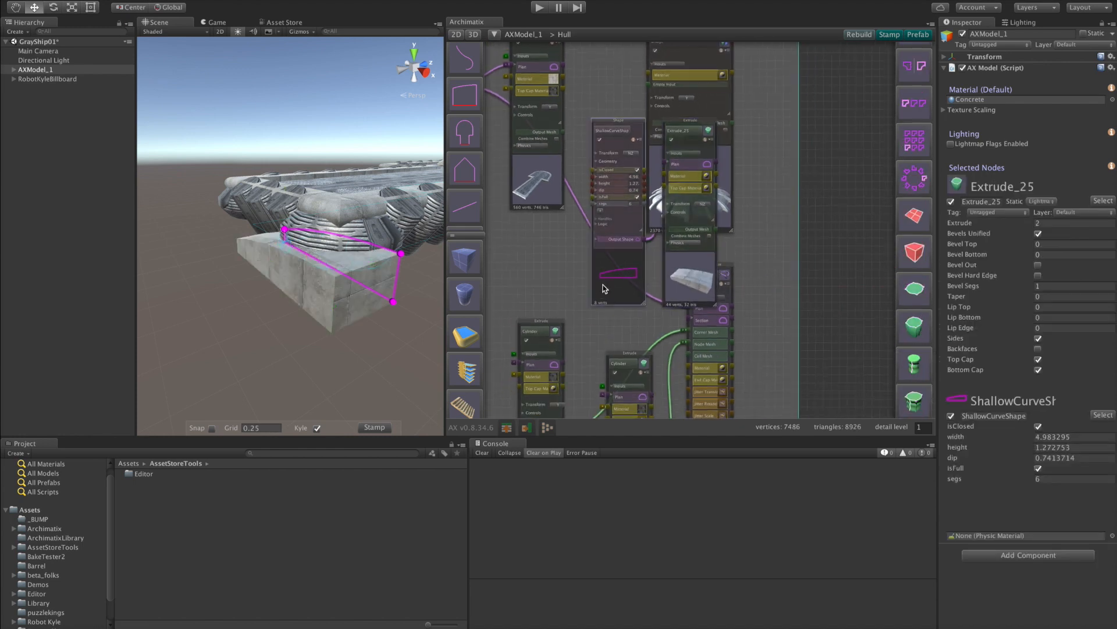
left_click_drag(603, 287, 778, 270)
scroll(863, 266, "down", 3)
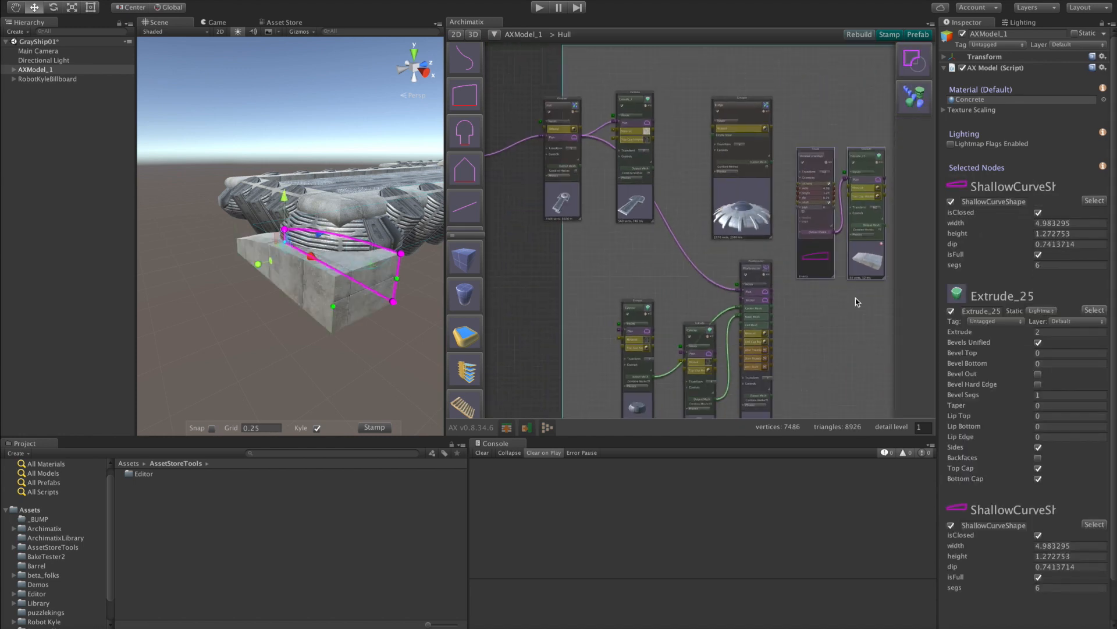
middle_click_drag(857, 306, 750, 254)
middle_click_drag(749, 210, 796, 250)
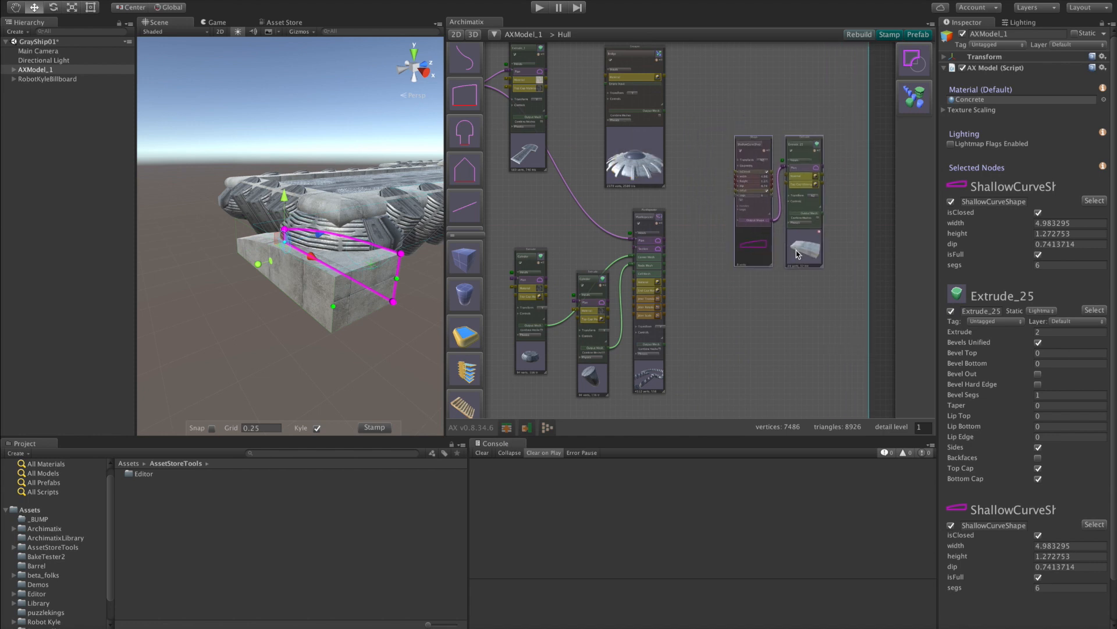
scroll(796, 250, "up", 3)
middle_click_drag(721, 221, 699, 242)
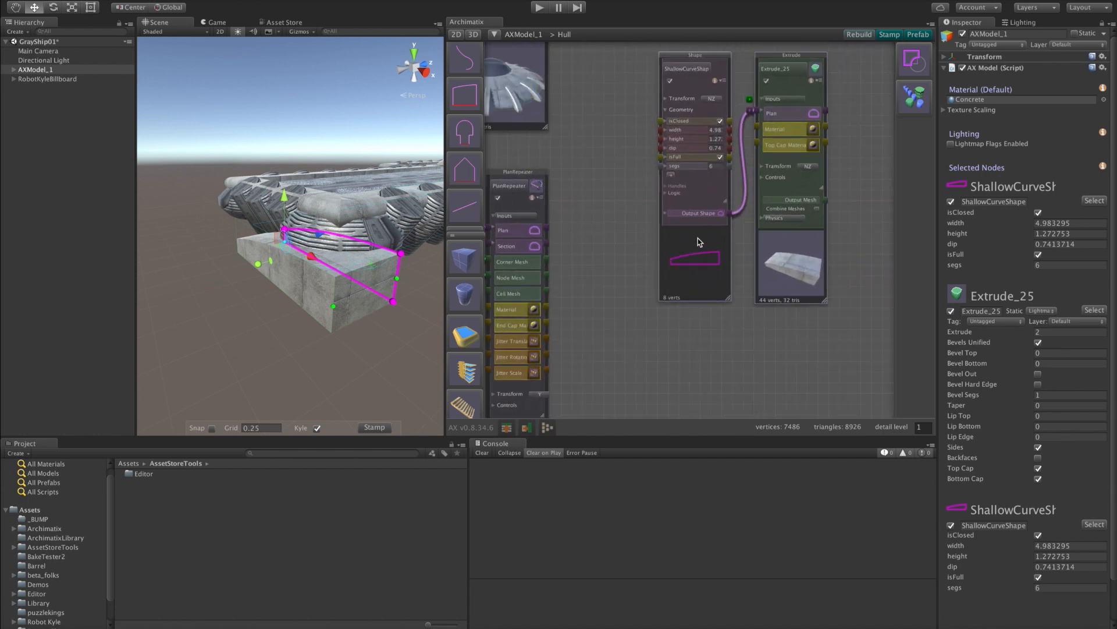
Step: Thin the new extrusion to about 0.44 and set its transform axis to X
left_click(762, 167)
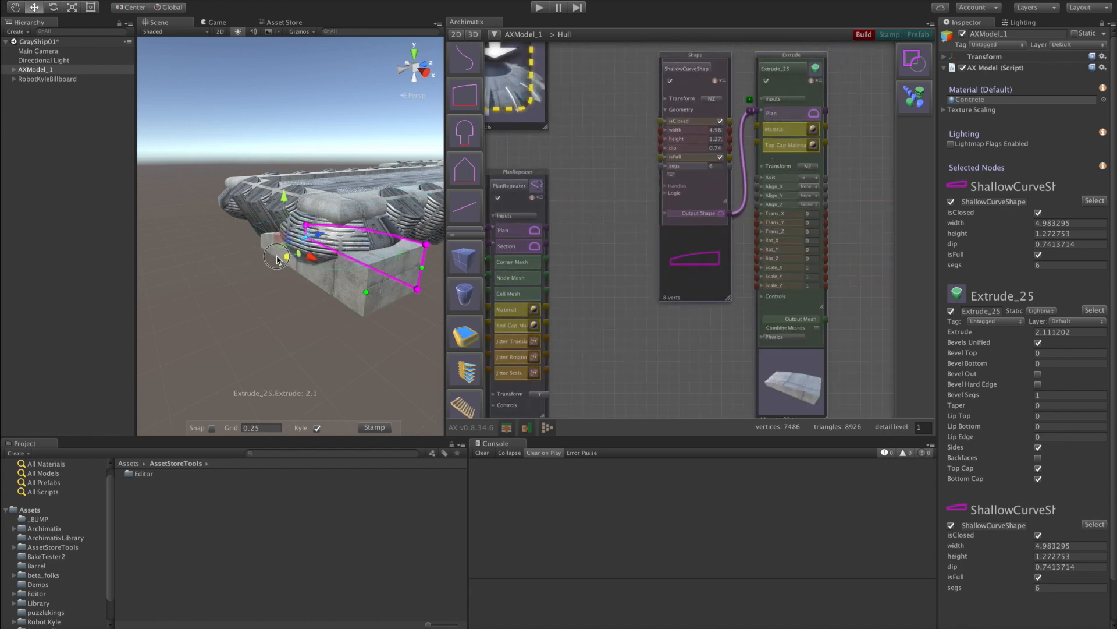
left_click_drag(280, 259, 420, 235)
left_click(808, 167)
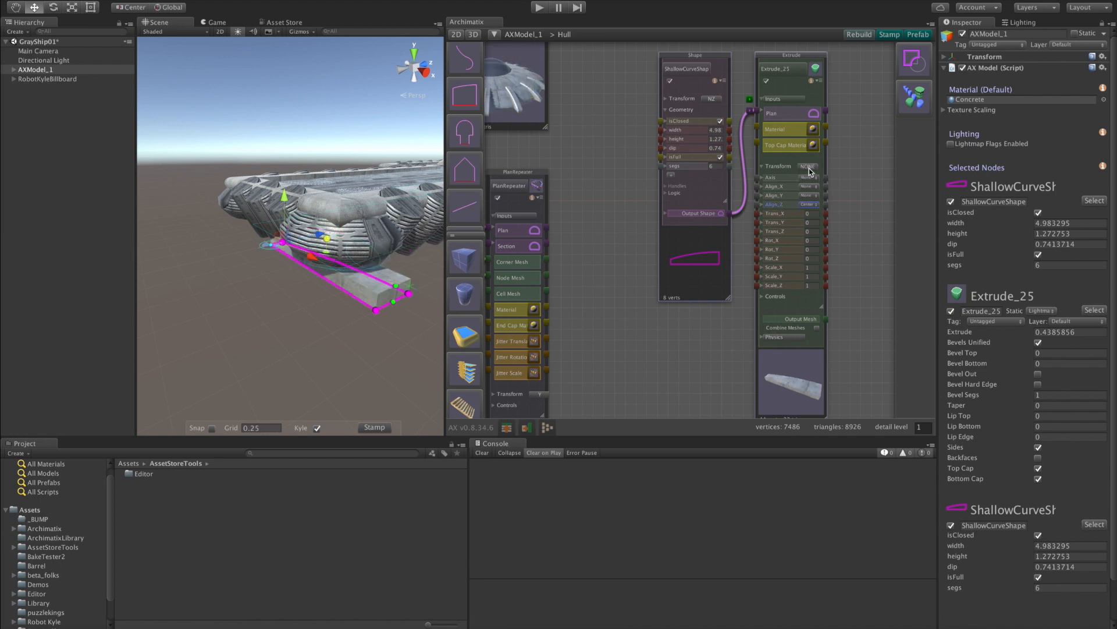
left_click(809, 167)
left_click_drag(360, 389, 237, 369, "alt")
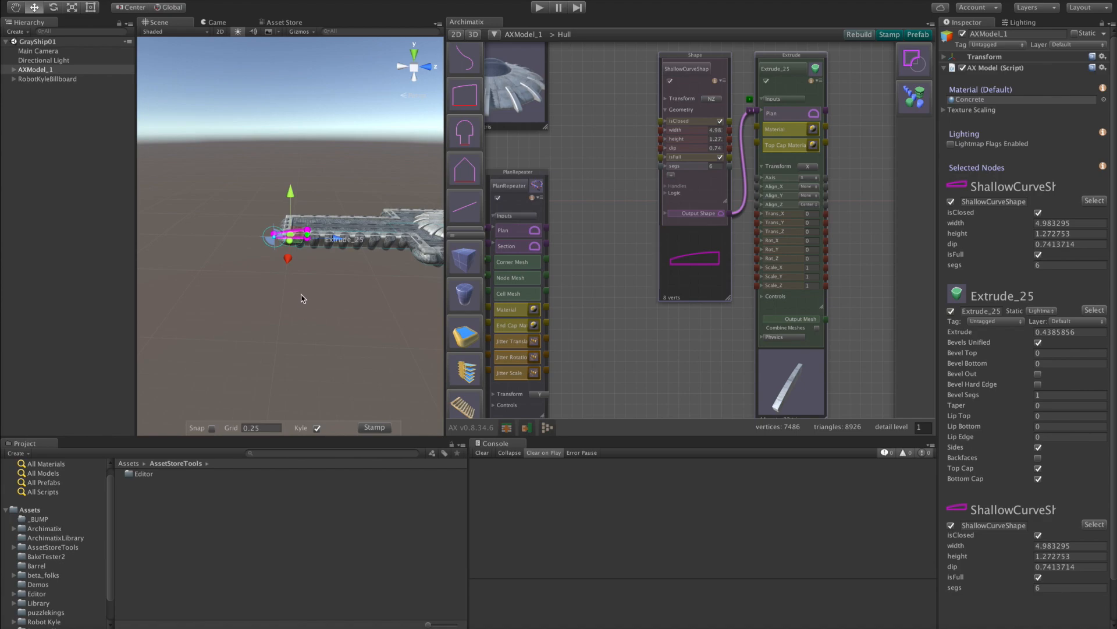
Step: Shape the extrusion into a thicker, bevelled beam along the hull's centreline, about 27.6 long and 3.2 high
key("shift+space")
left_click_drag(681, 389, 582, 411, "alt")
scroll(586, 418, "up", 3)
left_click_drag(295, 314, 568, 303)
left_click_drag(843, 259, 903, 244)
left_click_drag(620, 317, 402, 355, "alt")
left_click_drag(605, 238, 641, 235)
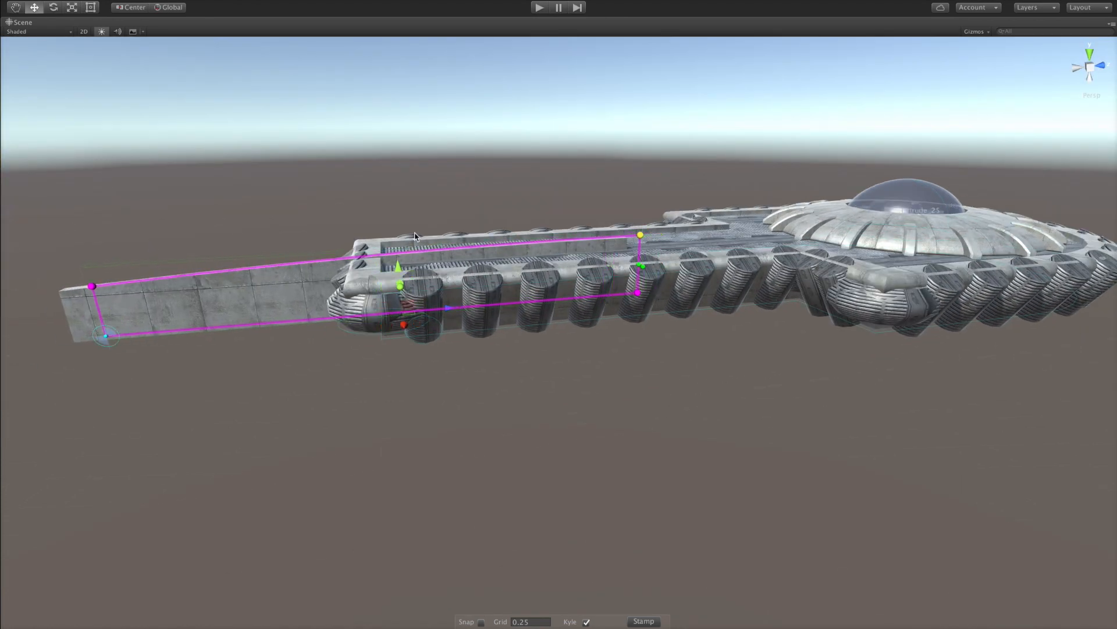
left_click_drag(429, 310, 639, 278)
key("shift+space")
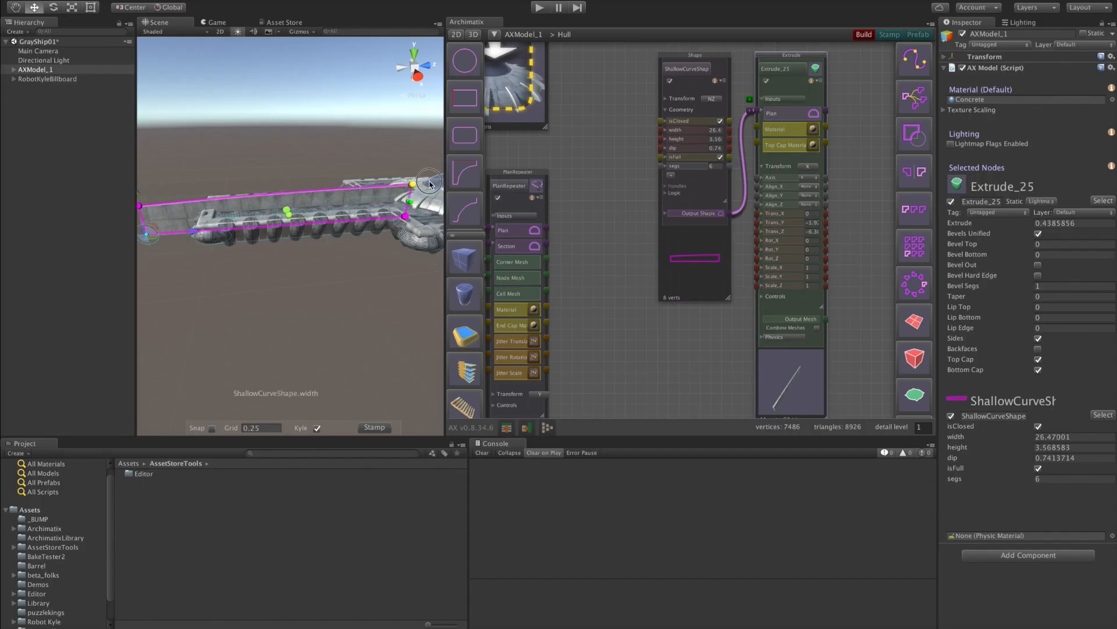
key("shift+space")
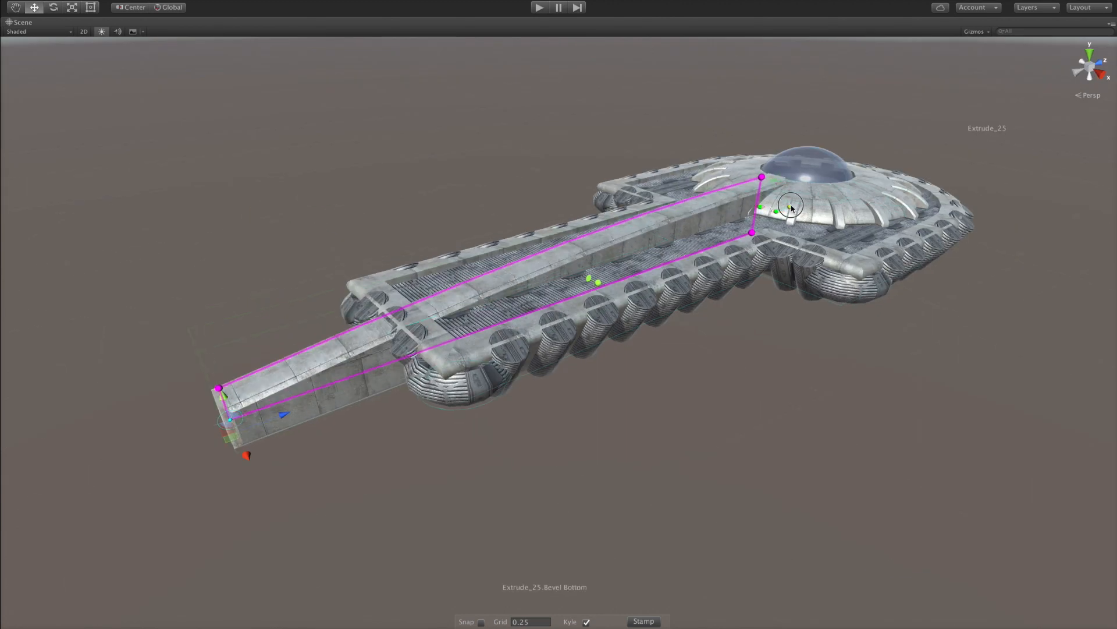
left_click_drag(211, 352, 729, 317, "alt")
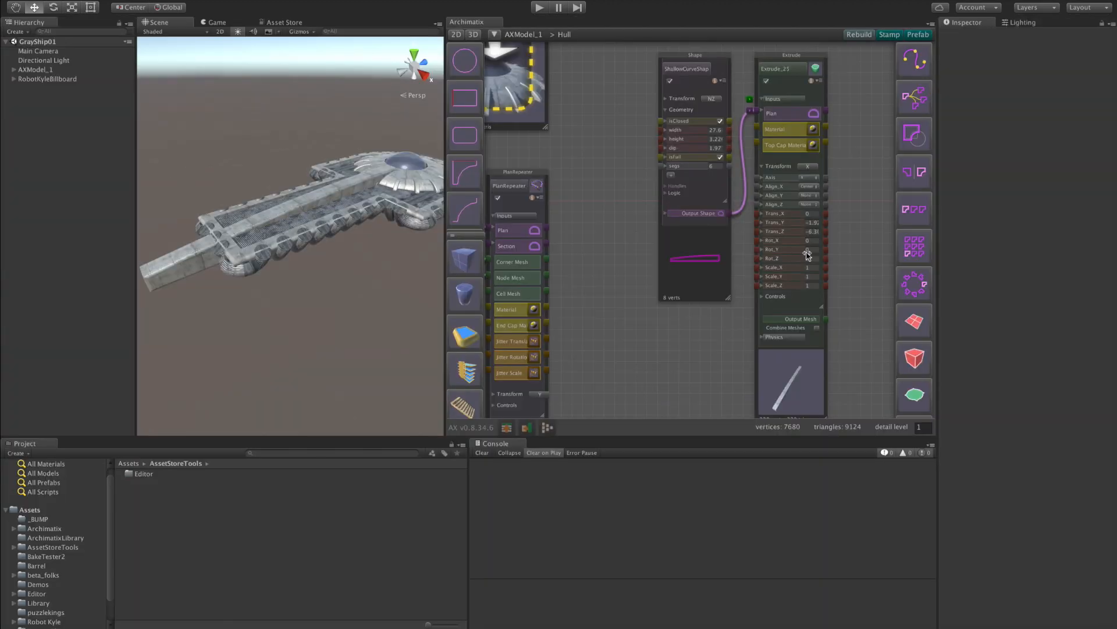
Step: Add a Box beside the central beam, about 3.33 high with its rectangle stretched to about 20.63 along the hull
scroll(676, 243, "down", 5)
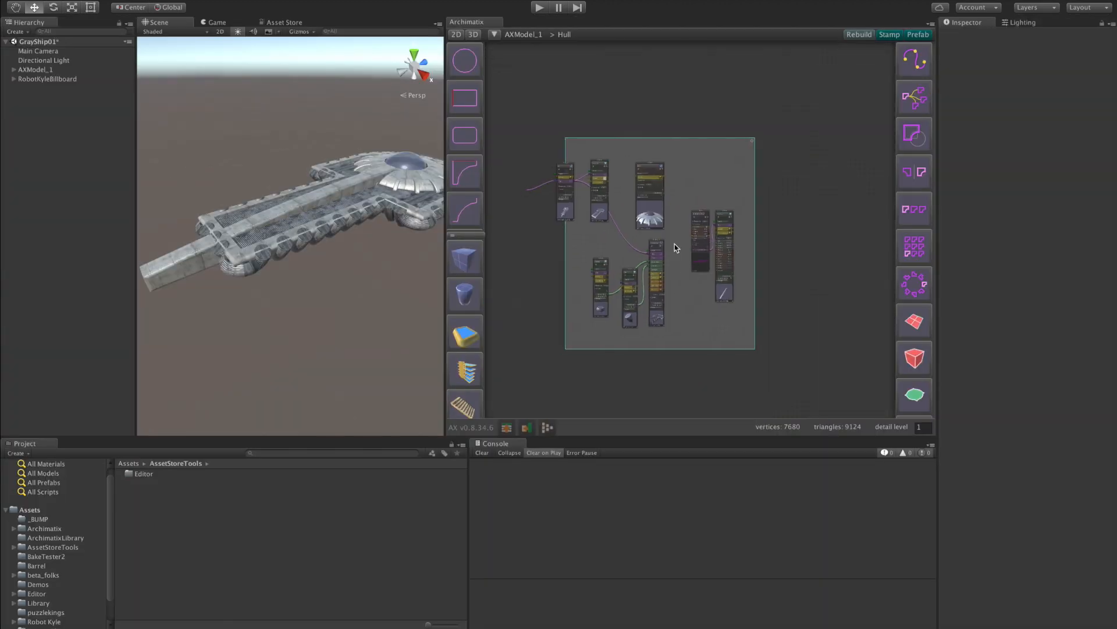
scroll(675, 243, "up", 5)
left_click_drag(775, 222, 756, 222)
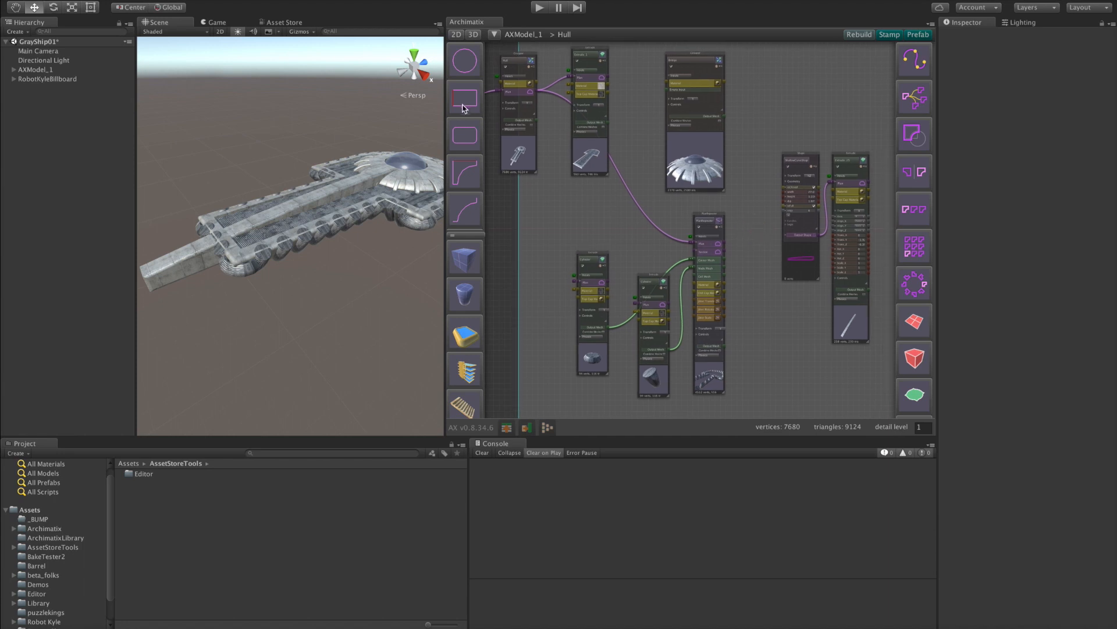
left_click(468, 262)
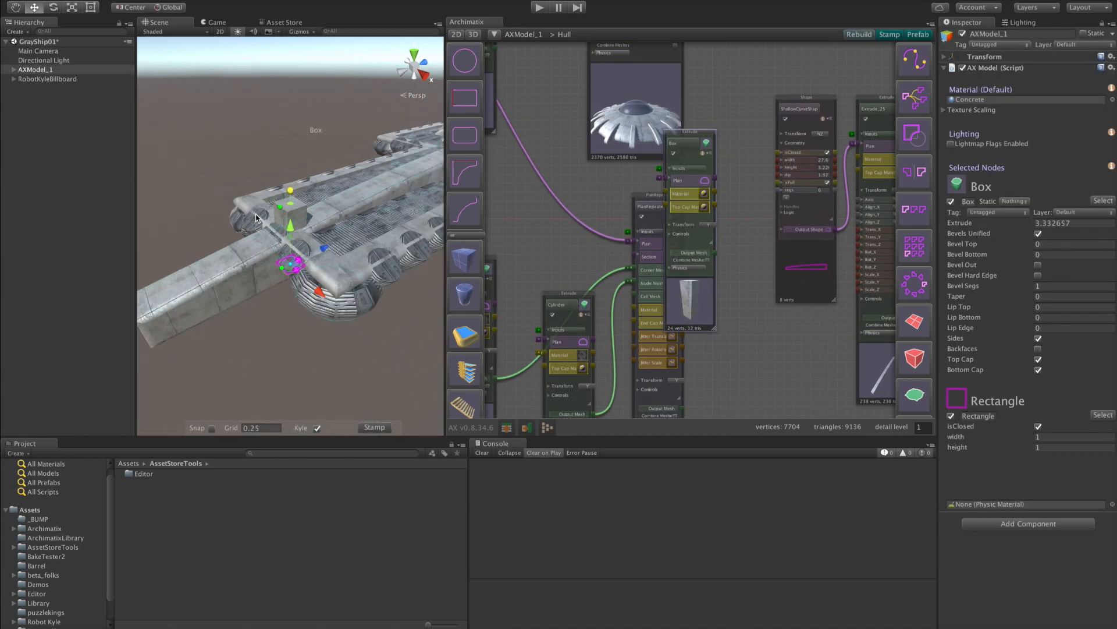
left_click_drag(517, 197, 518, 196)
left_click_drag(374, 334, 515, 309, "alt")
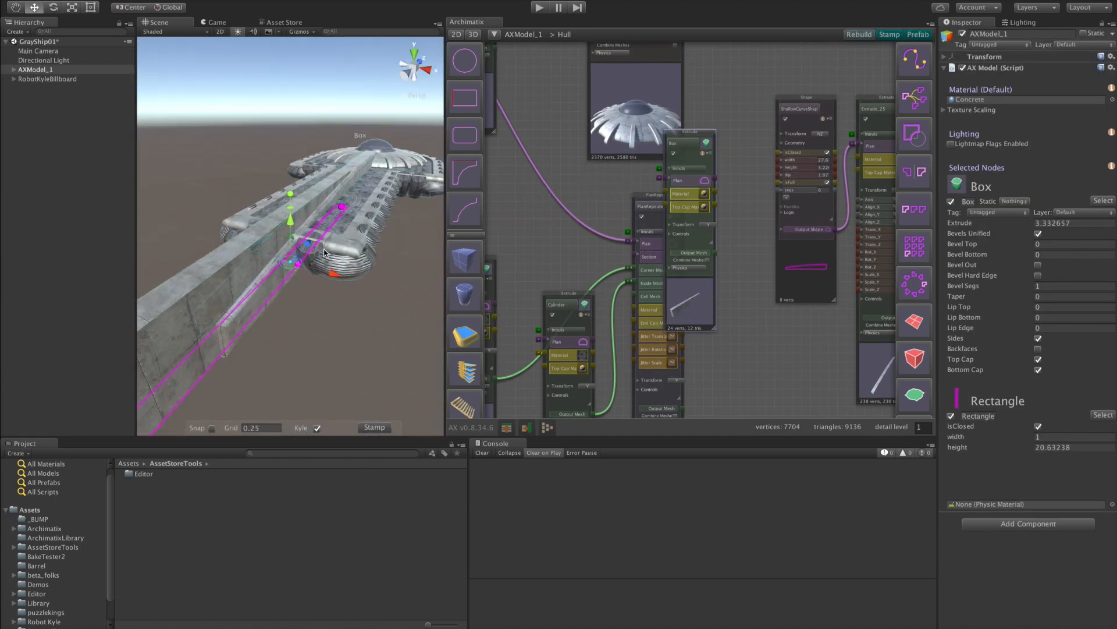
Step: Slim the Box to about 0.32 wide and 2.92 high, and move its node clear of the PlanRepeater
left_click_drag(345, 302, 323, 300, "alt")
left_click_drag(299, 265, 285, 262)
left_click_drag(384, 315, 307, 246, "alt")
left_click(282, 175)
mouse_move(282, 175)
left_mouse_down("alt")
mouse_move(494, 170)
mouse_move(266, 183)
left_mouse_up("alt")
left_click_drag(697, 302, 765, 258)
Step: Create a new Material node feeding the Box's Material input
left_click(771, 149)
scroll(676, 298, "down", 10)
scroll(675, 302, "up", 2)
scroll(676, 301, "up", 5)
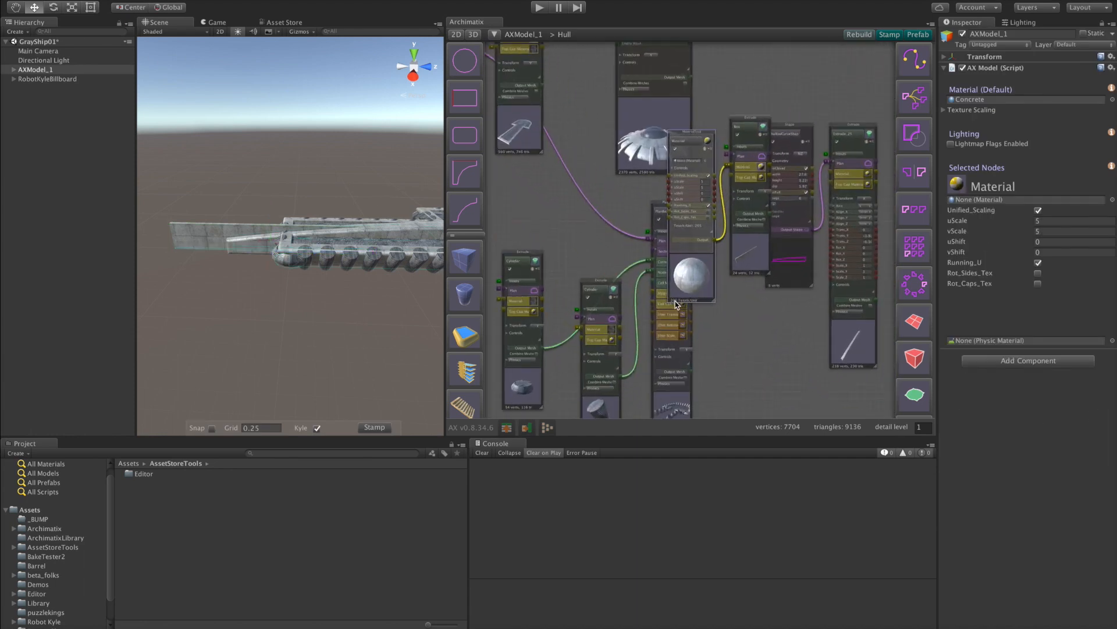
Step: Assign the sci_fi_003 material to the new Material node and move the node aside
left_click(707, 162)
scroll(681, 282, "down", 15)
double_click(590, 295)
left_click(344, 175)
left_click_drag(343, 174, 484, 143, "alt")
left_click_drag(521, 72, 564, 137)
left_click_drag(687, 278, 673, 272)
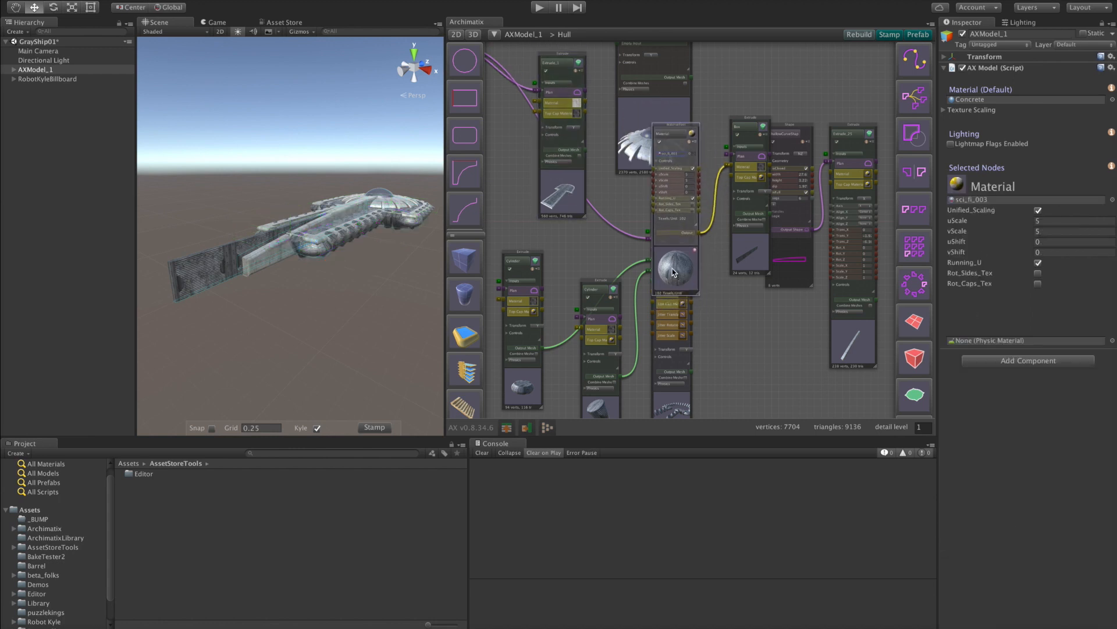
left_click_drag(673, 174, 664, 174)
left_click_drag(667, 187, 684, 186)
Step: Delete the separate Material node and feed the deck's top-cap material node into the Box's Material input
left_click(557, 114)
left_click_drag(677, 266, 690, 267)
key("Delete")
left_click_drag(515, 250, 732, 169)
left_click_drag(387, 256, 248, 213, "alt")
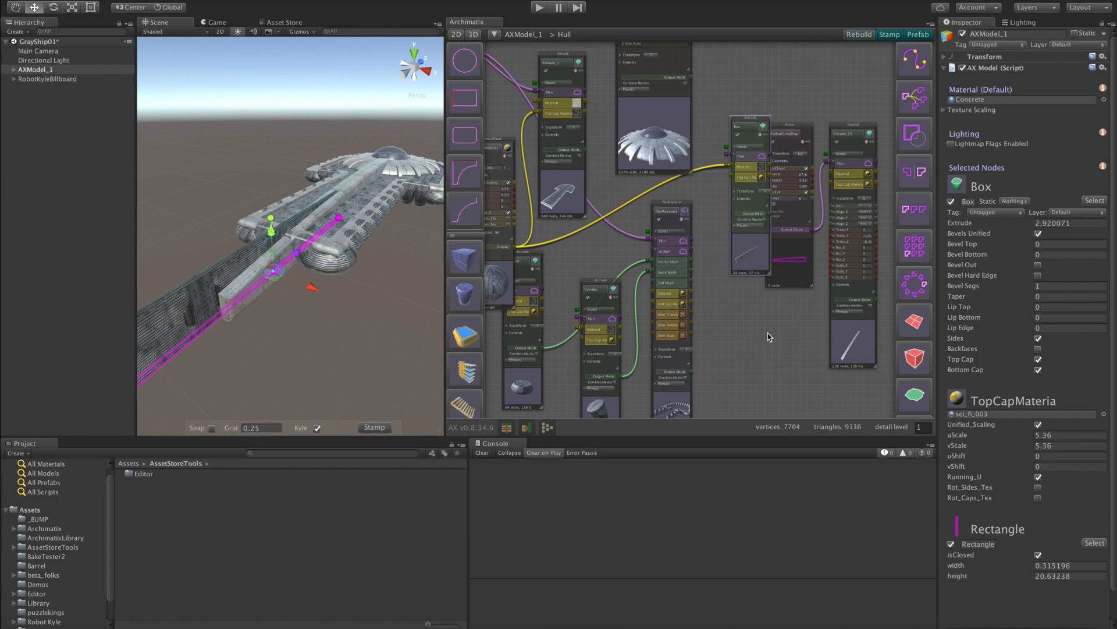
Step: Create a RoundedRectangle shape in the Hull graph and move its node into the empty area below the Box nodes
scroll(767, 333, "down", 1)
left_click_drag(767, 333, 709, 281)
left_click(464, 133)
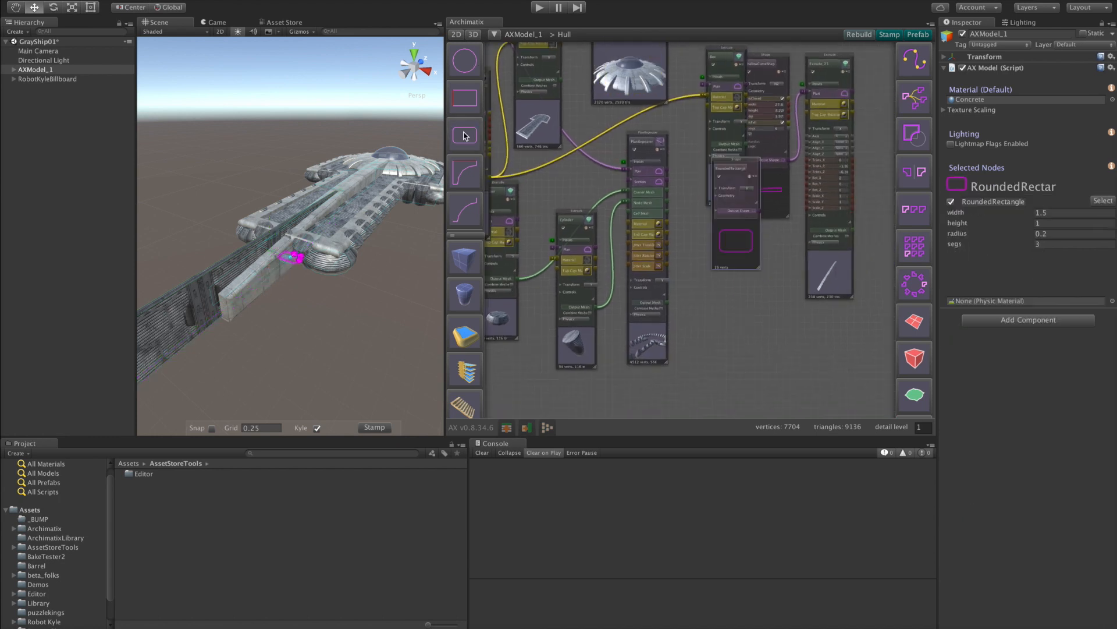
left_click_drag(697, 256, 696, 391)
scroll(779, 347, "down", 2)
left_click_drag(779, 348, 774, 225)
left_click_drag(696, 261, 804, 217)
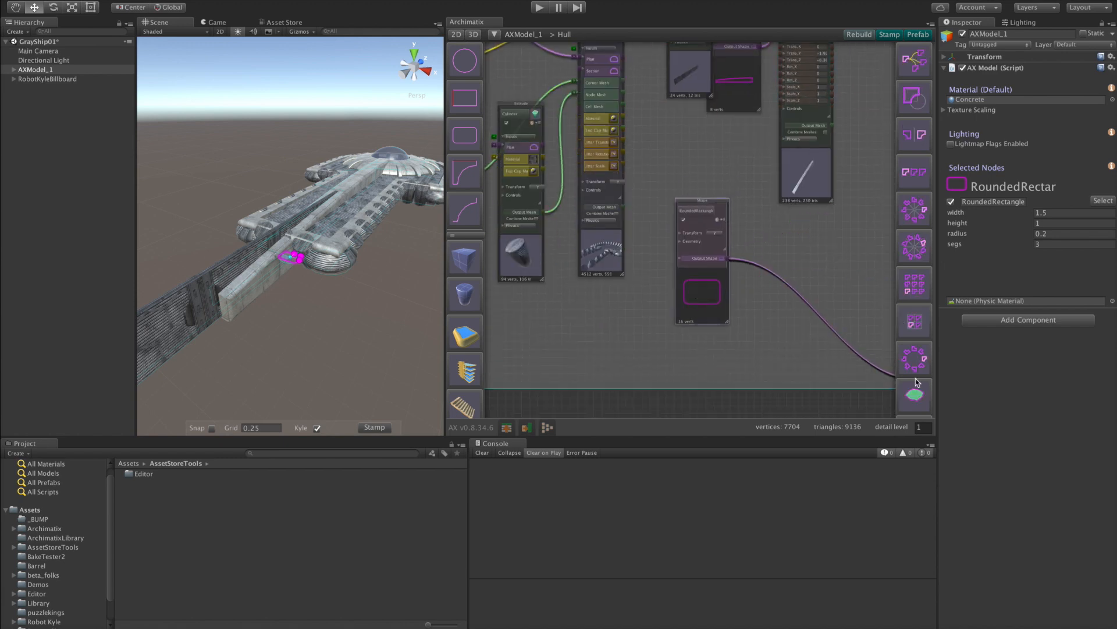
Step: Lathe the rounded rectangle into a ring with a radius of about 4.34
scroll(918, 381, "down", 5)
left_click(913, 321)
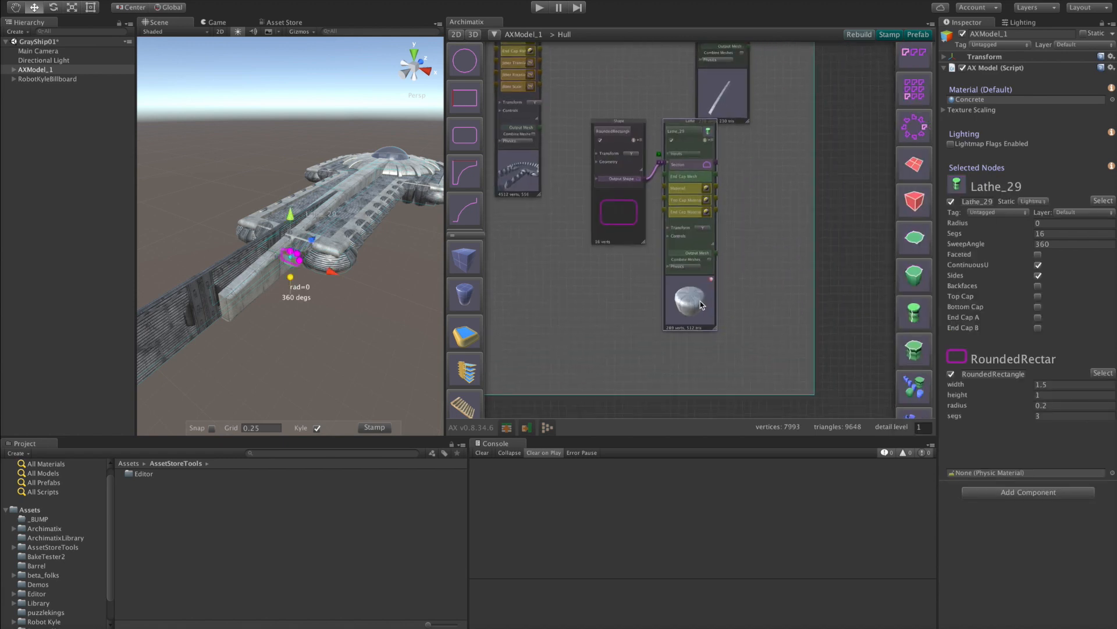
left_click_drag(290, 277, 423, 314)
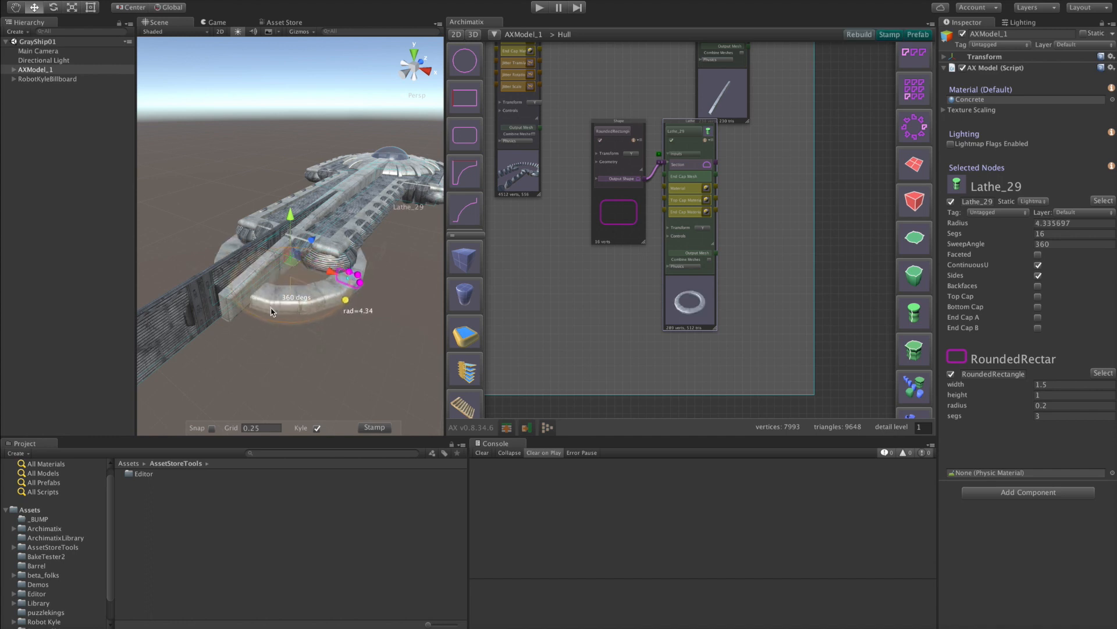
Step: Refine the ring with 42 lathe segments and a tilted section about 0.69 high with a corner radius of about 0.12
scroll(352, 288, "up", 3)
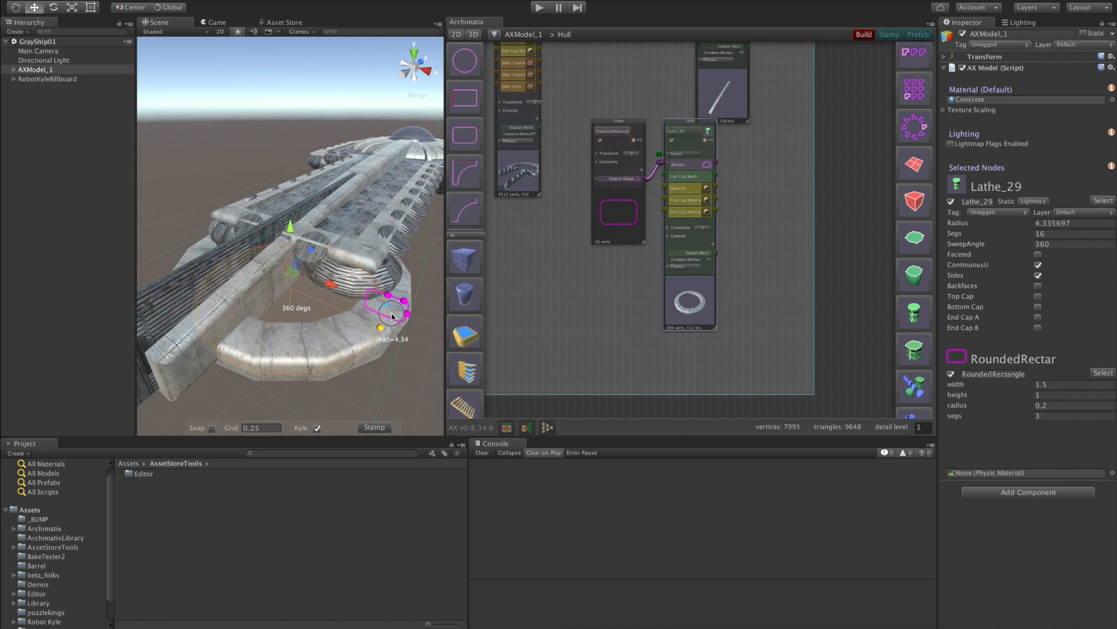
left_click_drag(392, 316, 379, 316)
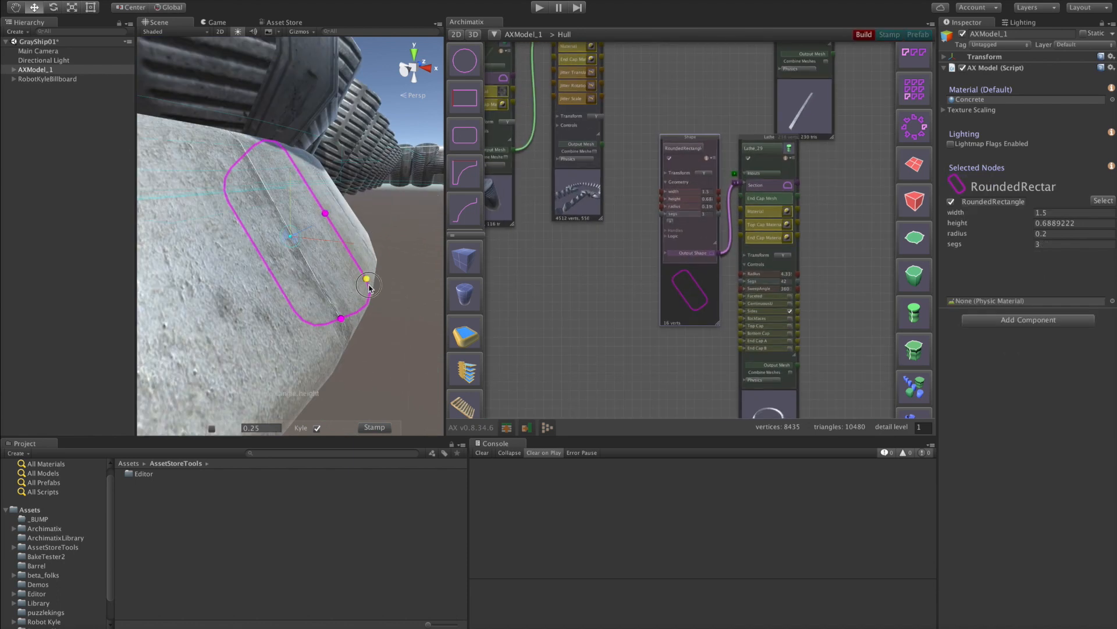
left_click_drag(369, 287, 285, 283)
scroll(394, 294, "down", 10)
scroll(312, 254, "down", 5)
scroll(611, 249, "down", 8)
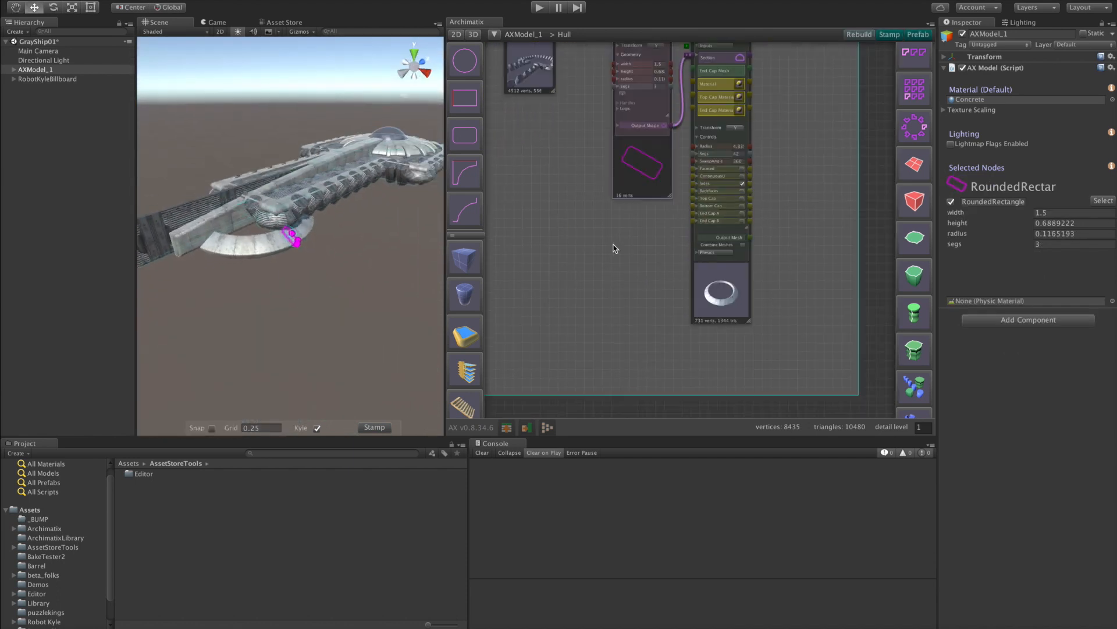
Step: Create a Material node for the Lathe's Material input and assign the metal_floor_003 material to it
left_click(285, 226)
left_click(59, 11)
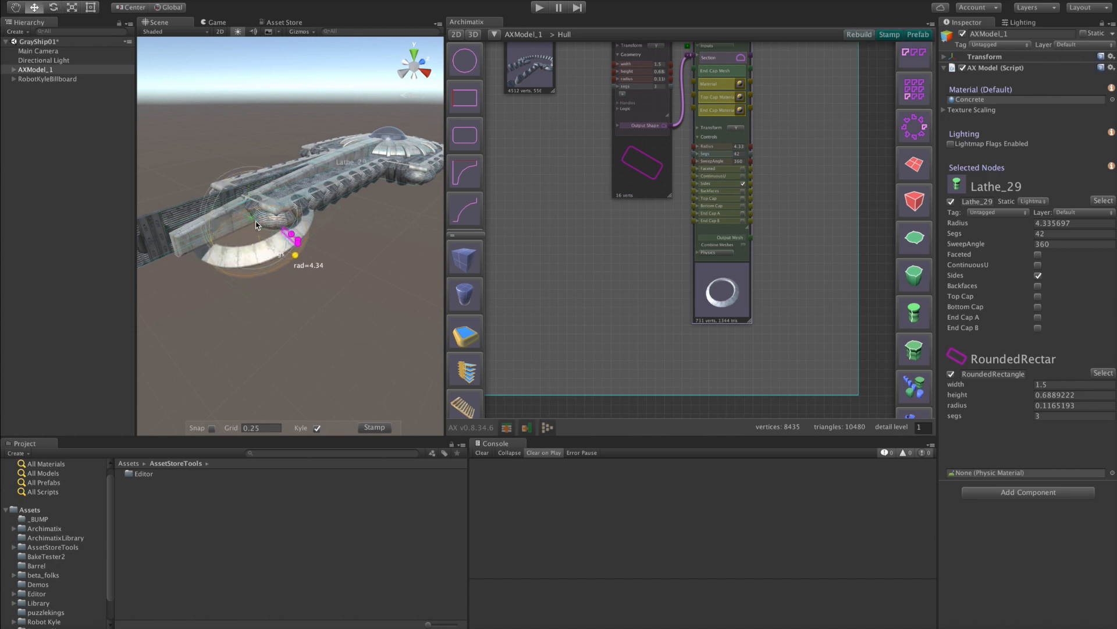
left_click_drag(225, 169, 386, 245, "alt")
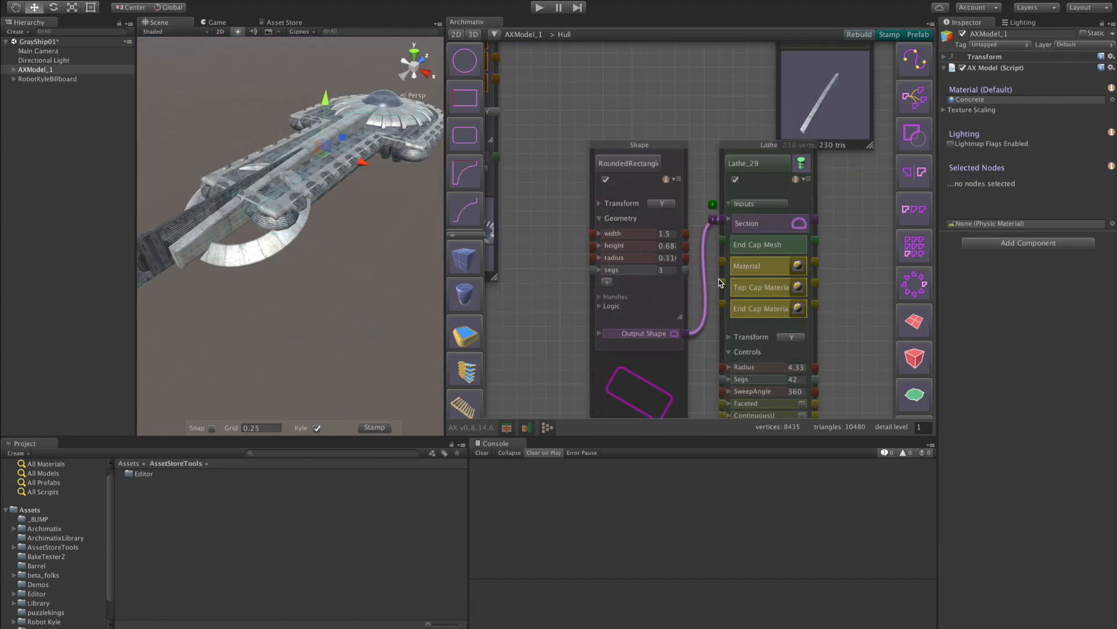
left_click(799, 266)
left_click(710, 181)
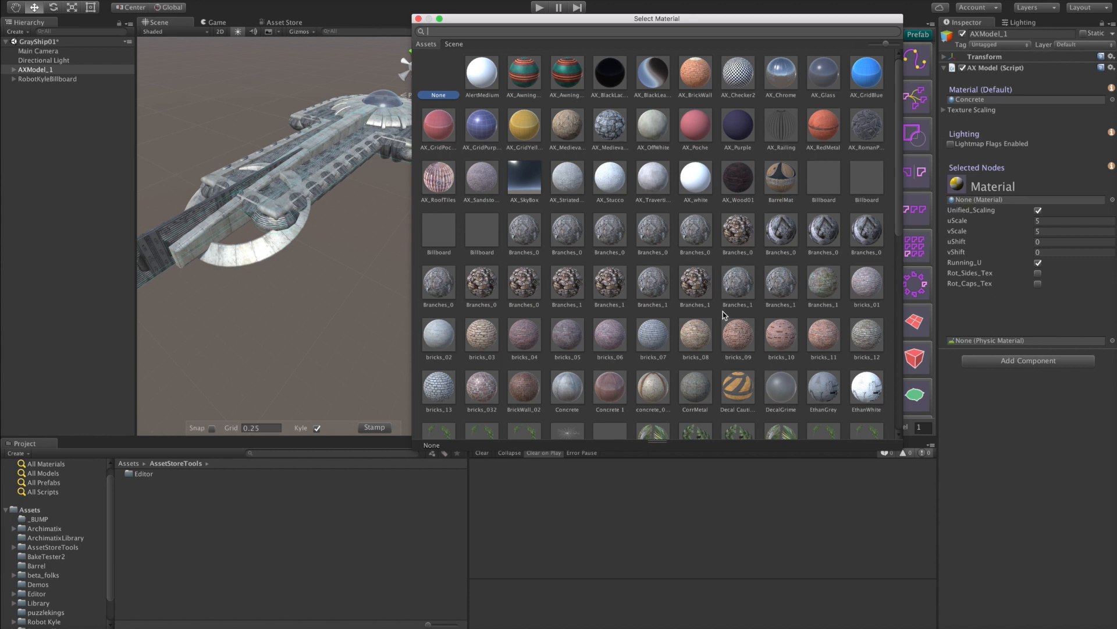
scroll(725, 315, "down", 2)
left_click(816, 150)
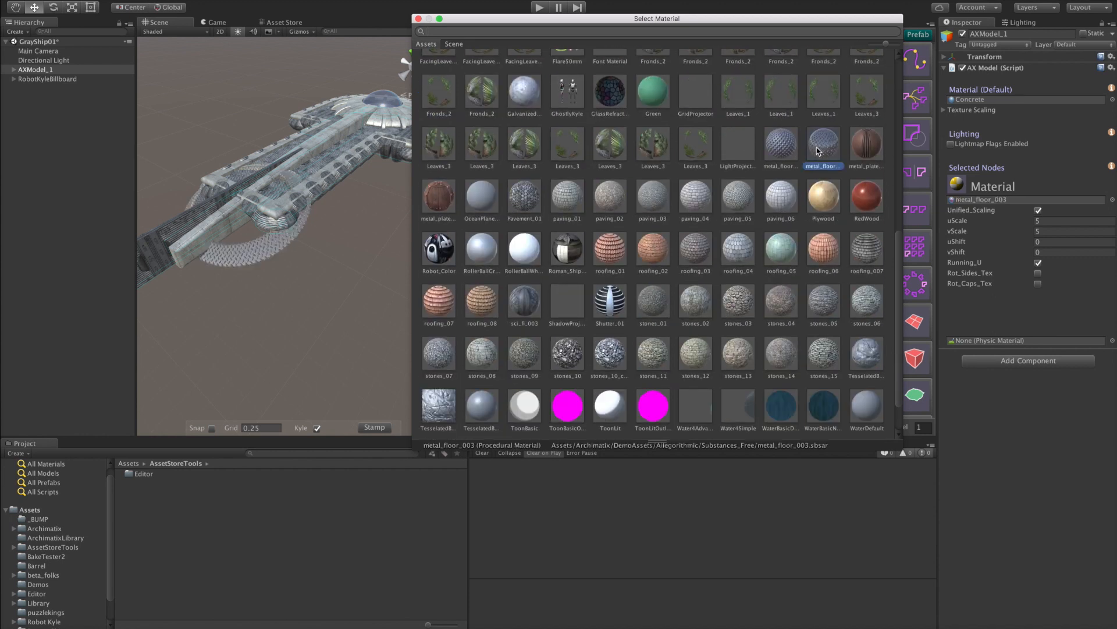
left_click(418, 19)
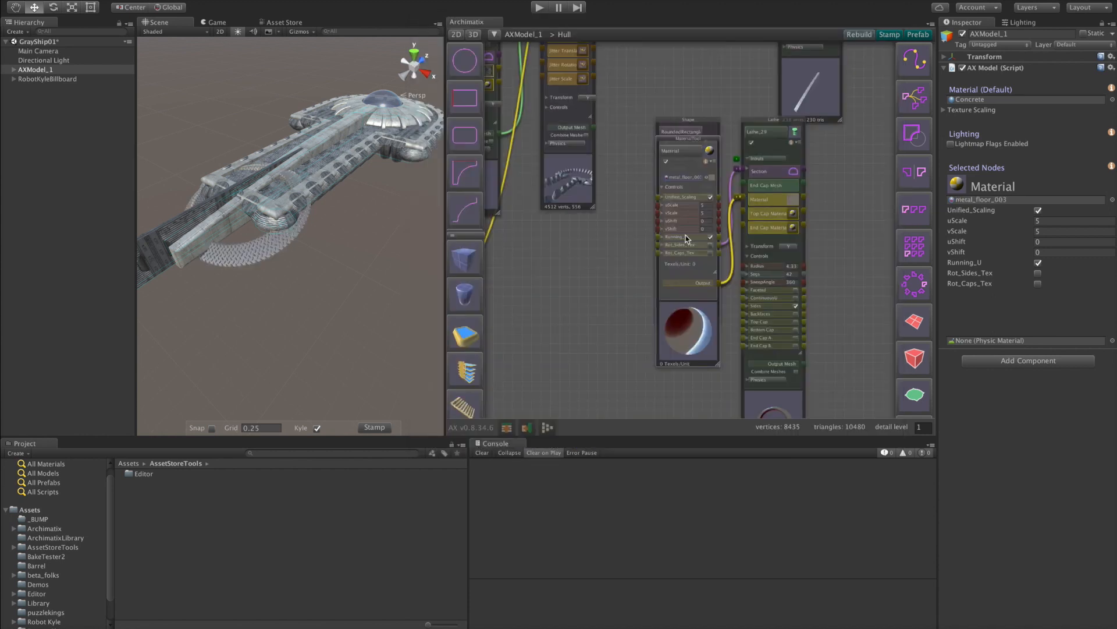
Step: Set the ring material's unified texture scale to about 2.92
left_click_drag(681, 207, 683, 208)
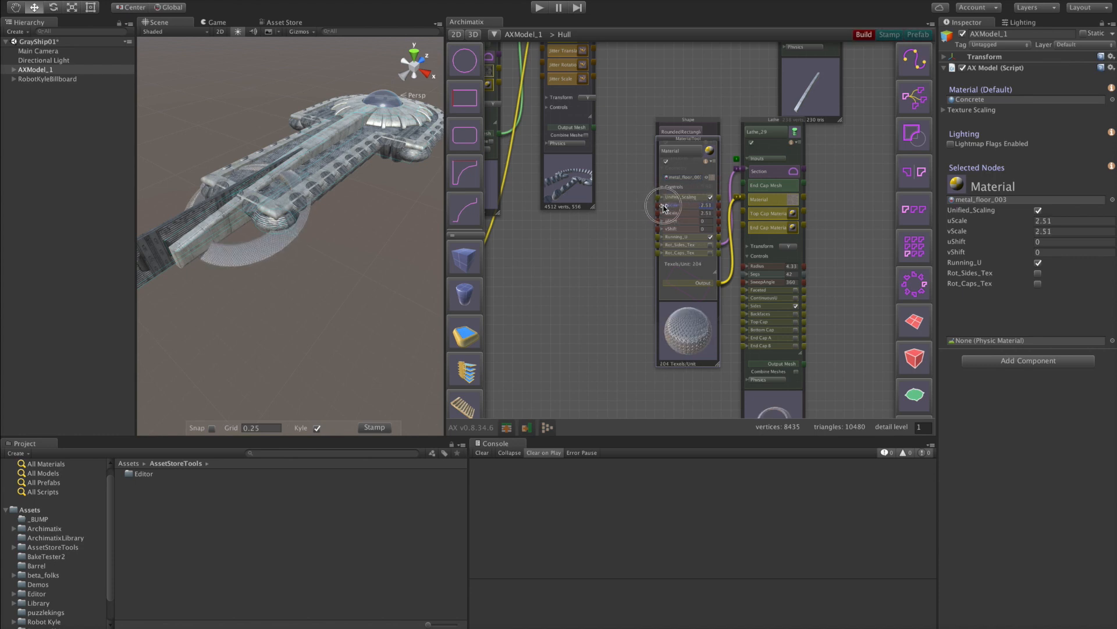
left_click_drag(382, 282, 439, 335, "alt")
left_click(584, 314)
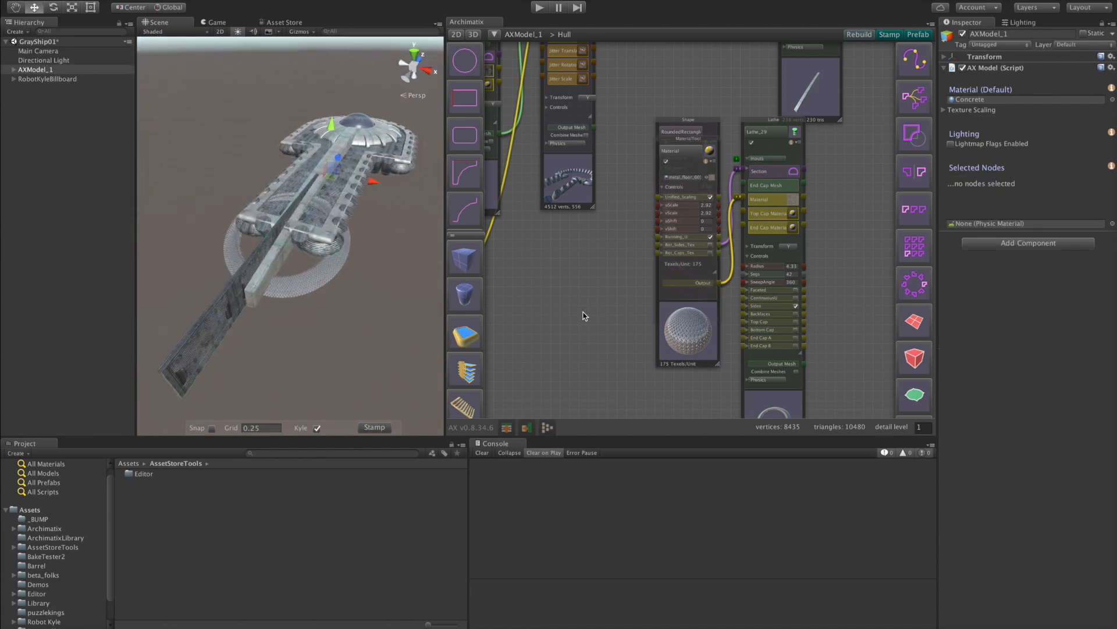
Step: Spread out the Box, beam and ring nodes so that their shapes, material and meshes no longer overlap
scroll(588, 317, "down", 5)
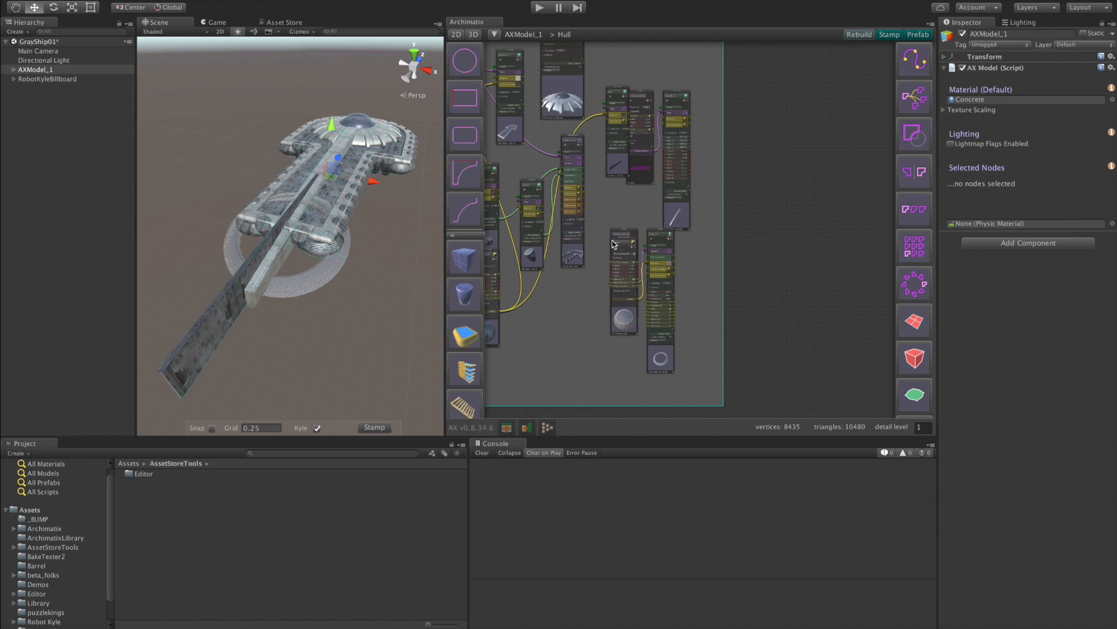
left_click_drag(685, 213, 742, 205)
left_click_drag(648, 173, 697, 185)
left_click_drag(619, 171, 672, 200)
left_click_drag(593, 323, 735, 361)
left_click_drag(683, 204, 666, 196)
left_click_drag(620, 306, 652, 290)
Step: Select the Box, beam and ring nodes together and combine them in a Grouper
scroll(565, 281, "down", 5)
middle_click_drag(583, 318, 620, 302)
left_click(622, 301)
left_click_drag(637, 163, 721, 339)
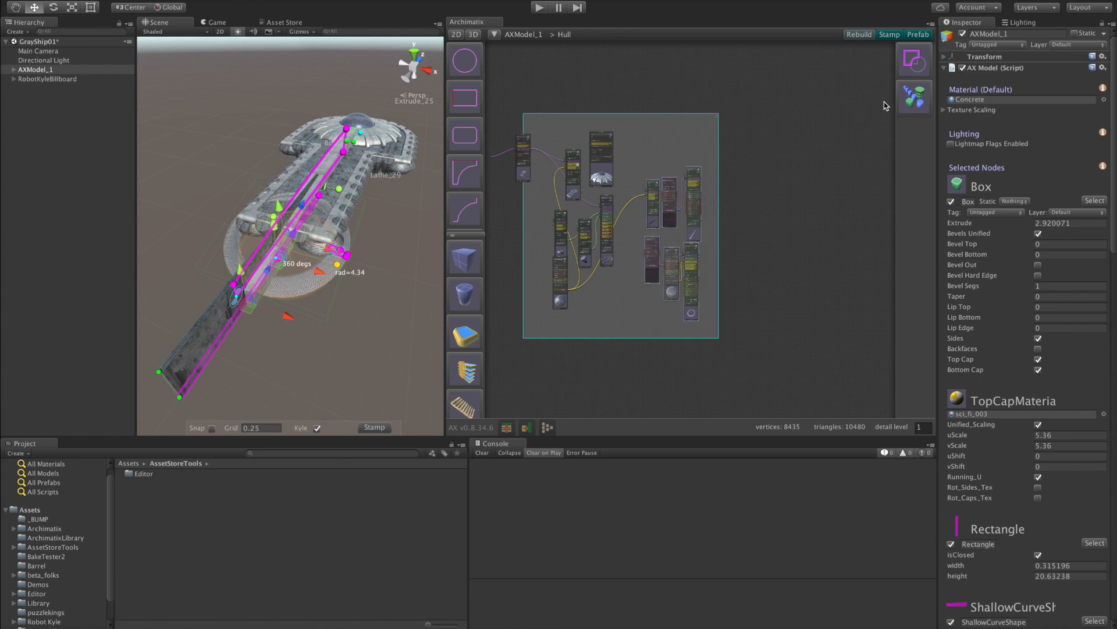
left_click(918, 103)
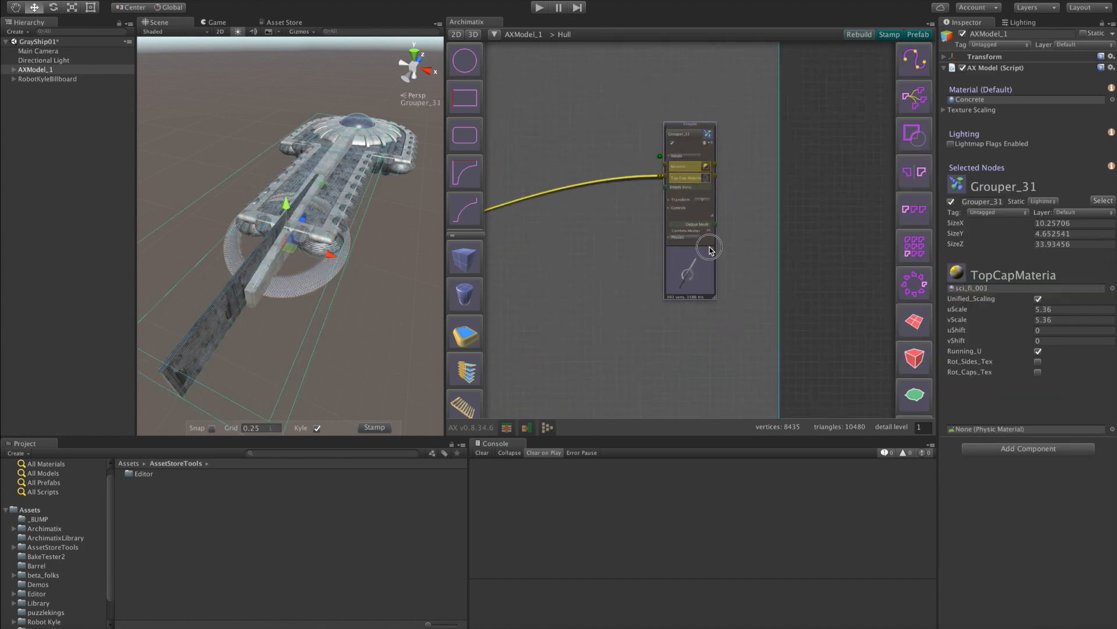
Step: Orbit the Grouper's preview thumbnail to frame the beam and ring, and open the Grouper
scroll(712, 251, "up", 5)
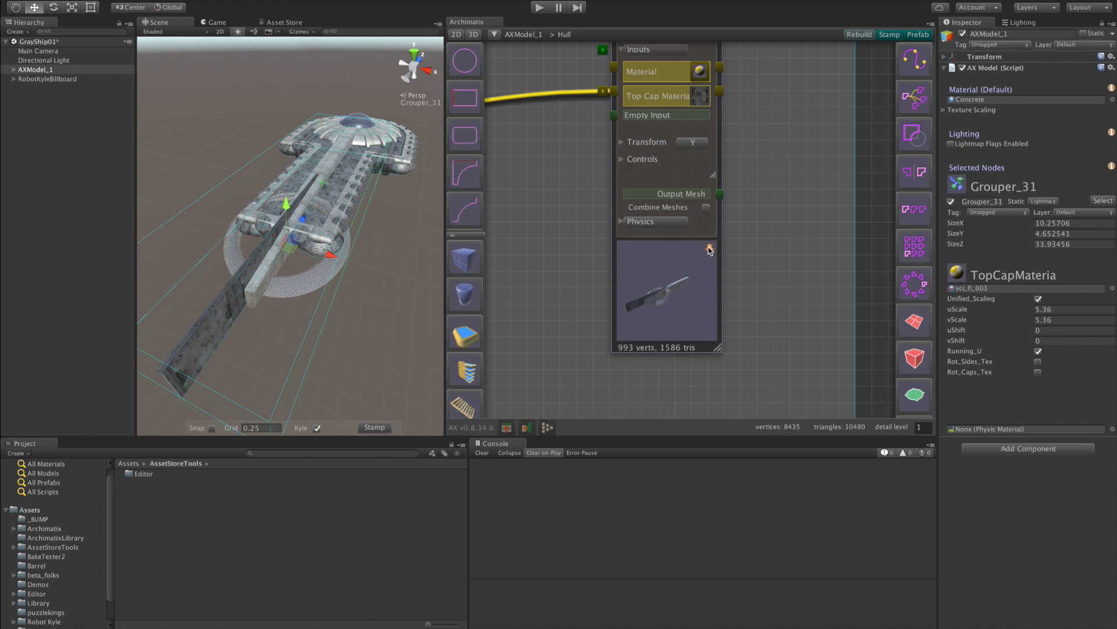
left_click_drag(714, 256, 677, 246)
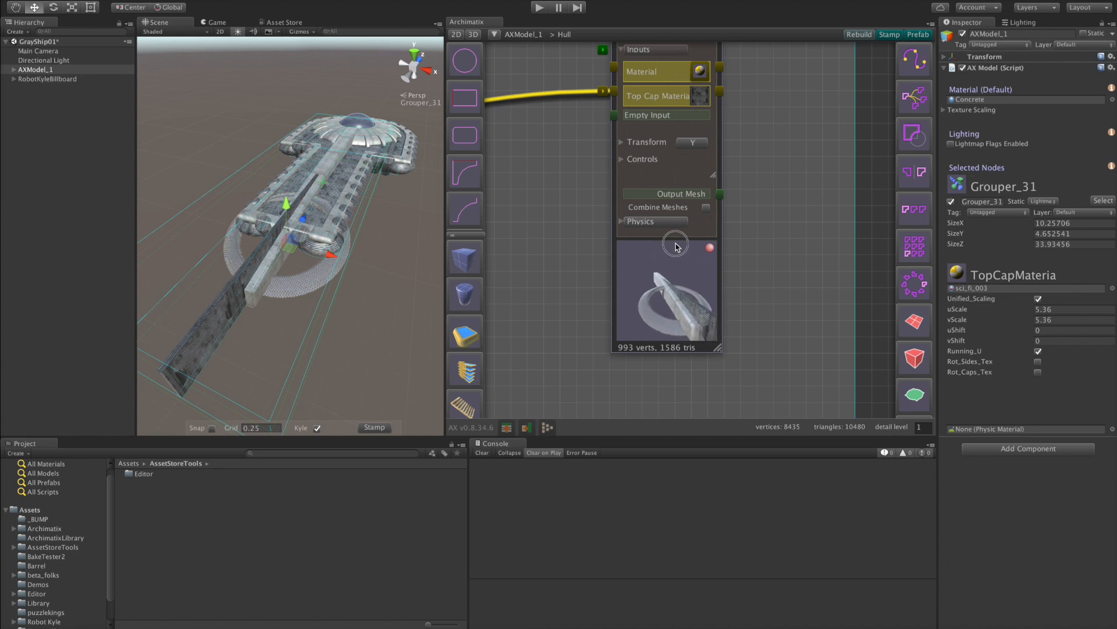
double_click(681, 294)
Step: Tidy the layout of the nodes inside the Grouper and collapse the controls of all nodes
left_click_drag(732, 352, 800, 353)
left_click_drag(685, 321, 730, 343)
scroll(646, 174, "up", 5)
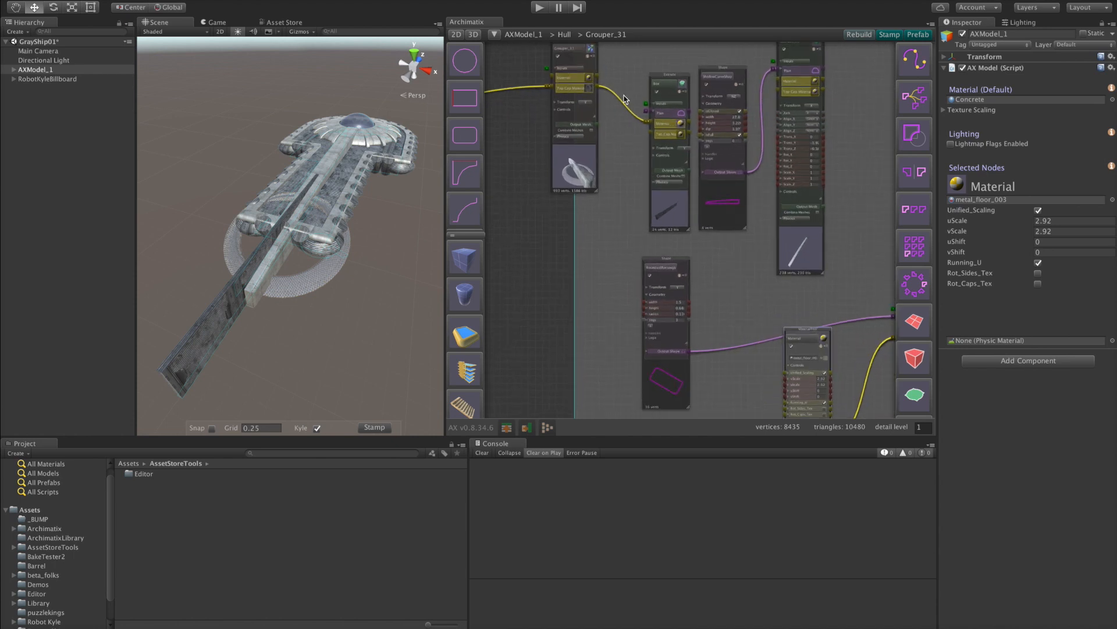
double_click(578, 167)
left_click_drag(848, 344, 772, 353)
double_click(770, 352)
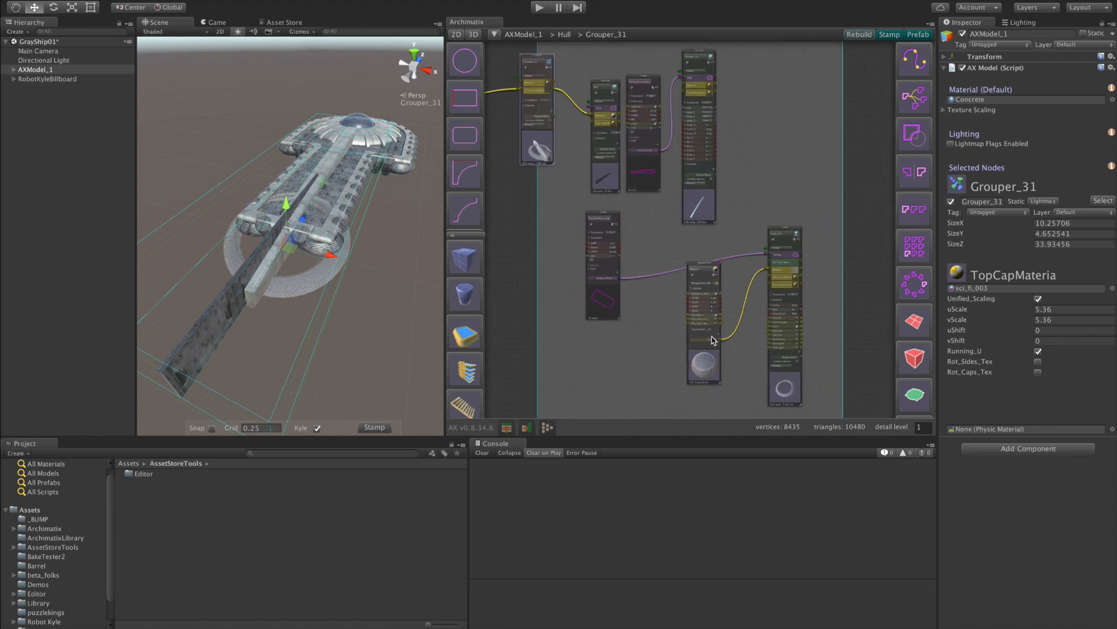
left_click_drag(704, 265, 659, 250)
left_click_drag(784, 232, 735, 221)
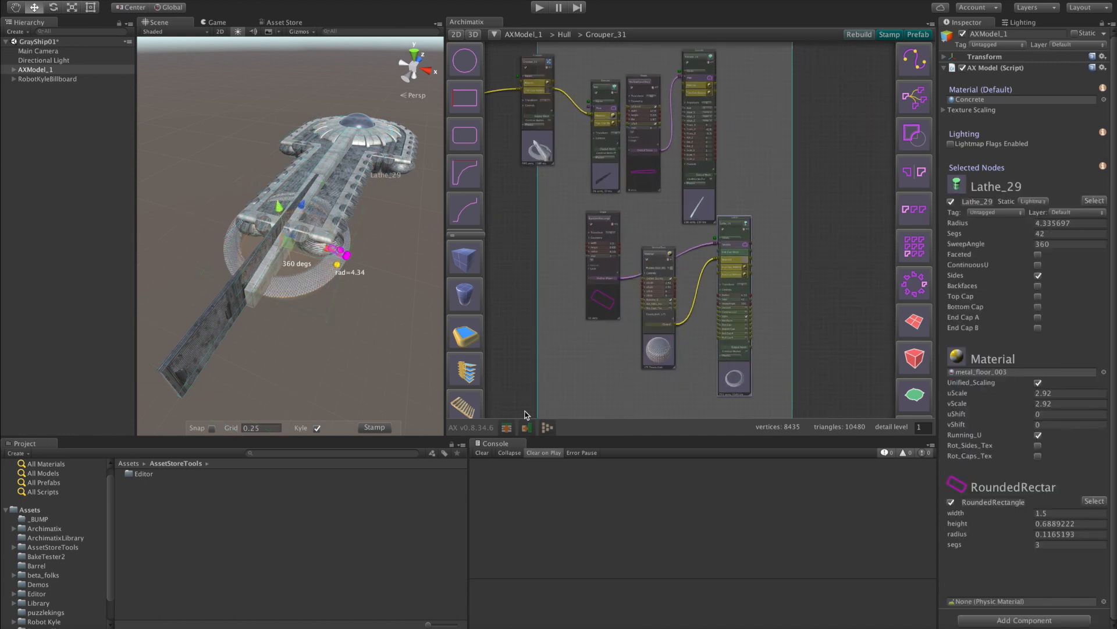
left_click(507, 428)
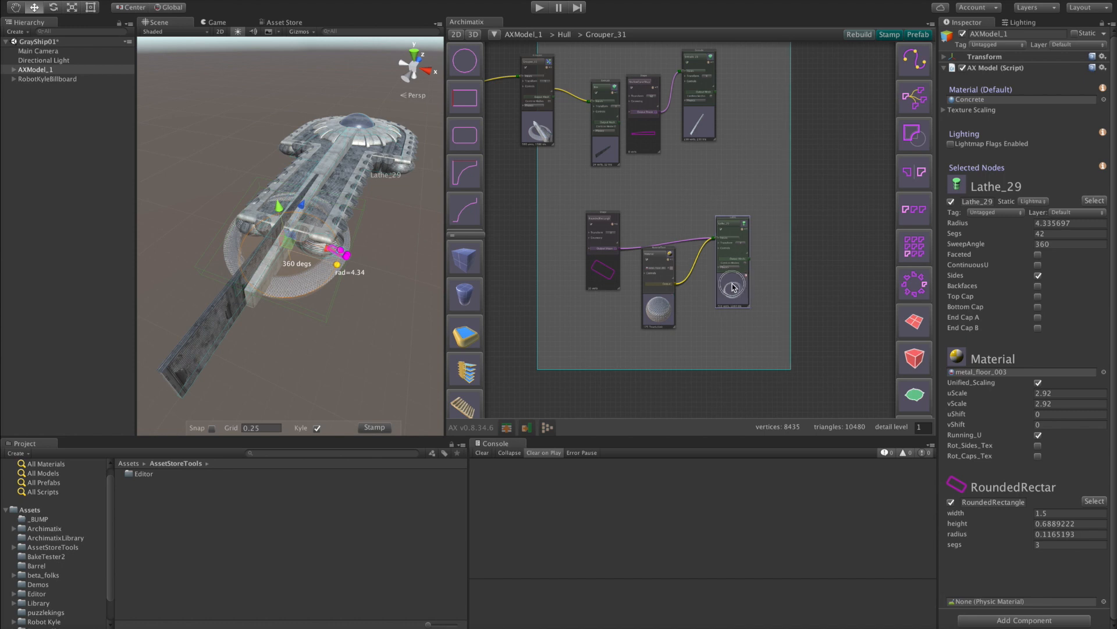
left_click_drag(702, 119, 702, 144)
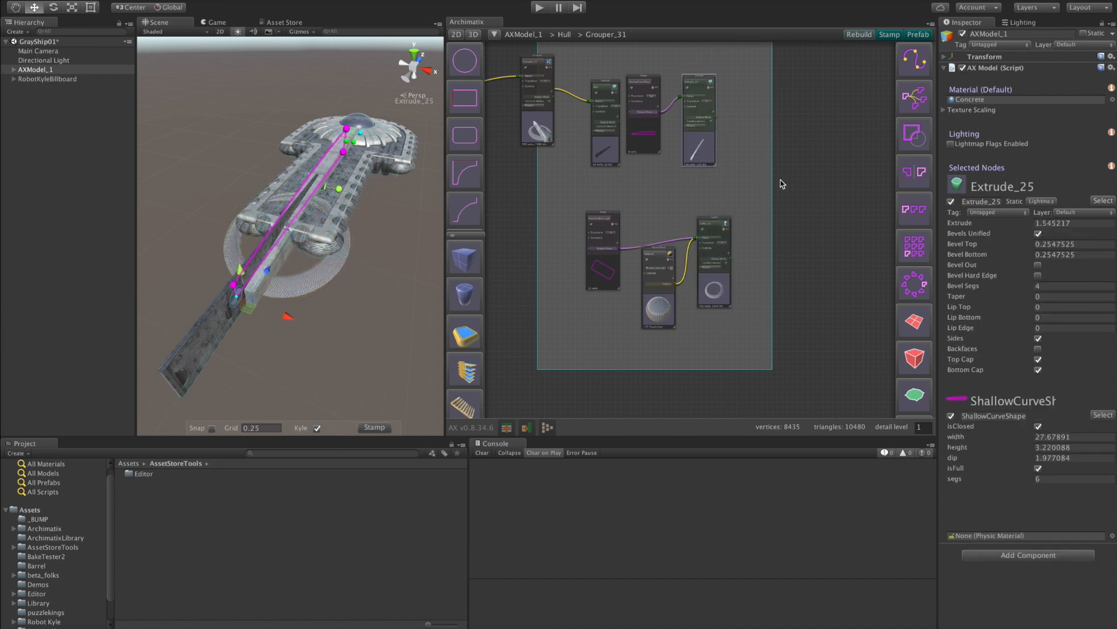
Step: Add a Cylinder extruded about 5.77, lay it lengthwise along the ship, and move its node beside the Lathe
left_click(466, 293)
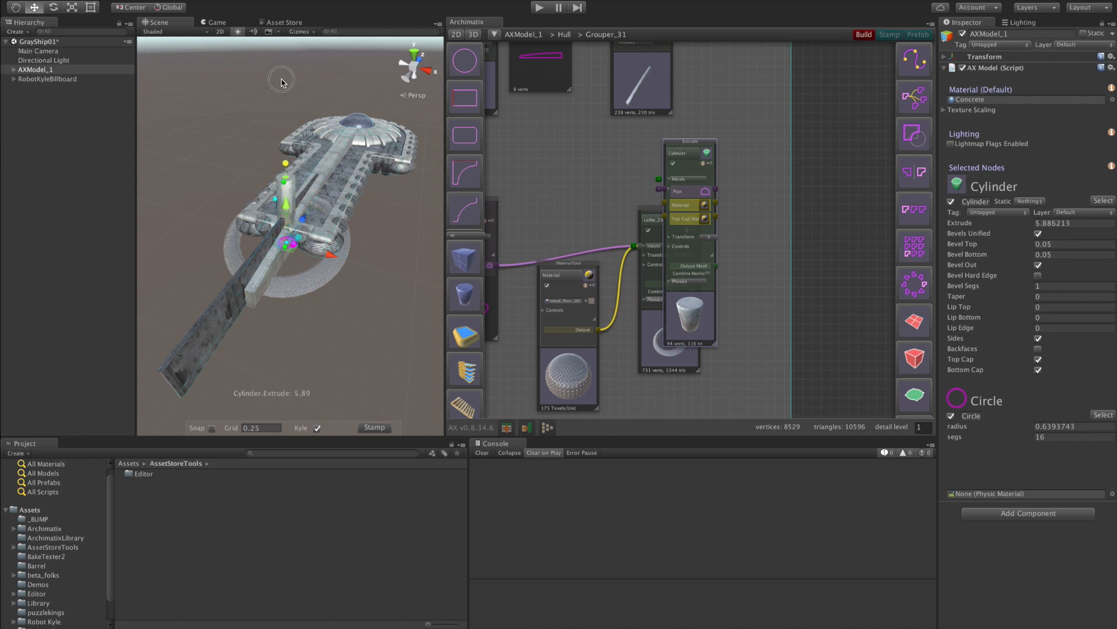
left_click_drag(281, 82, 367, 102)
left_click_drag(712, 335, 710, 335)
left_click_drag(692, 317, 750, 319)
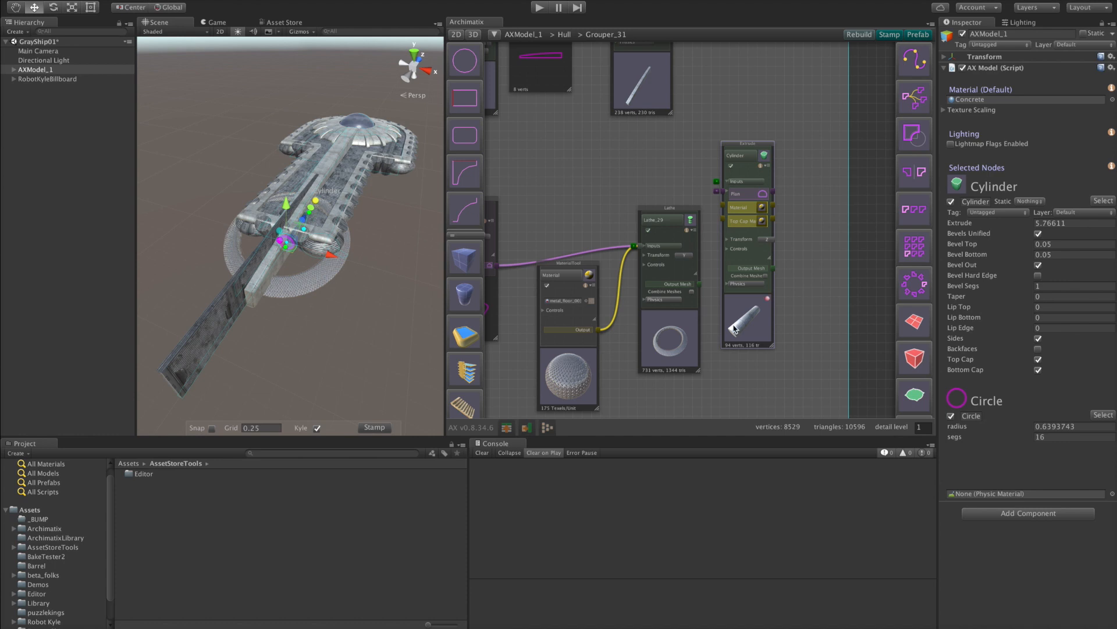
Step: Shift the Cylinder back along the ship beside the beam and enlarge its circle to a radius of about 1.65
left_click_drag(369, 274, 256, 313, "alt")
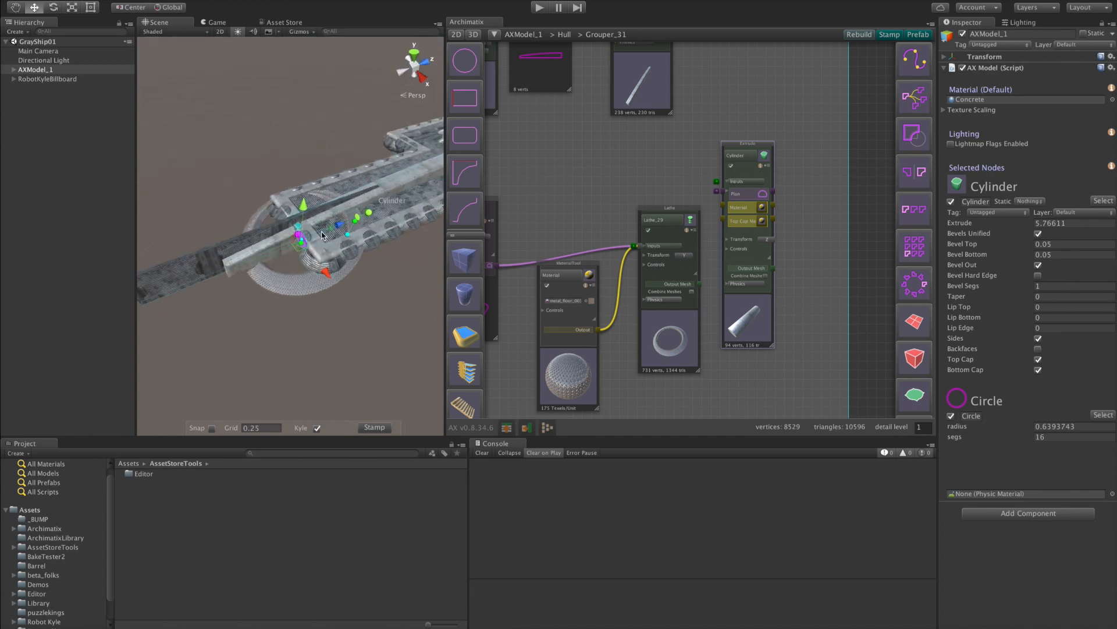
left_click_drag(340, 226, 319, 232)
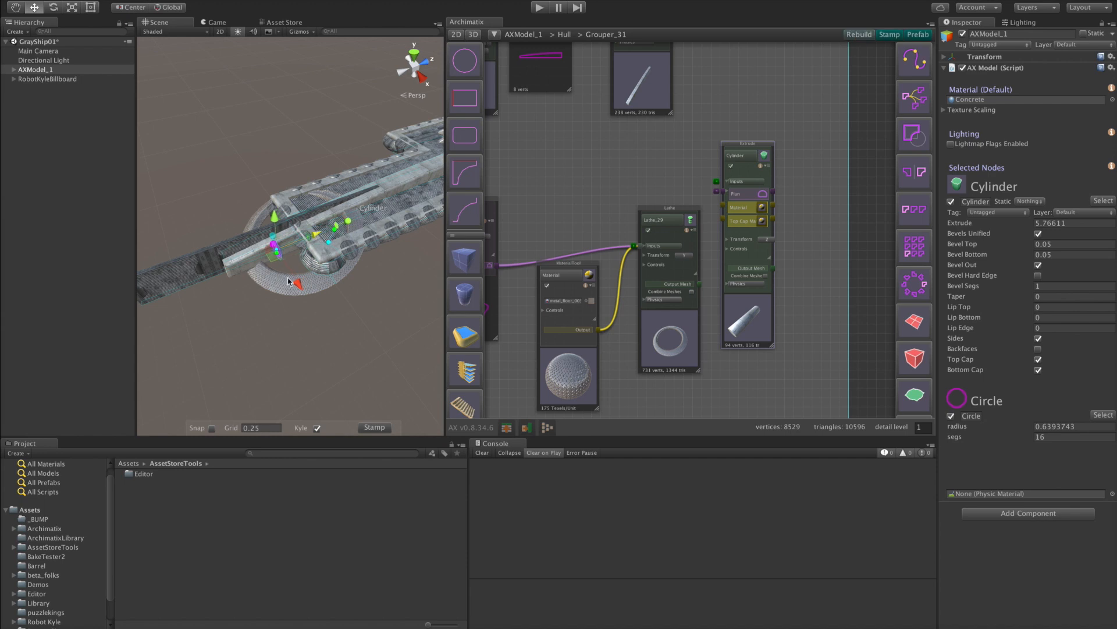
key("f")
left_click_drag(220, 375, 116, 300, "alt")
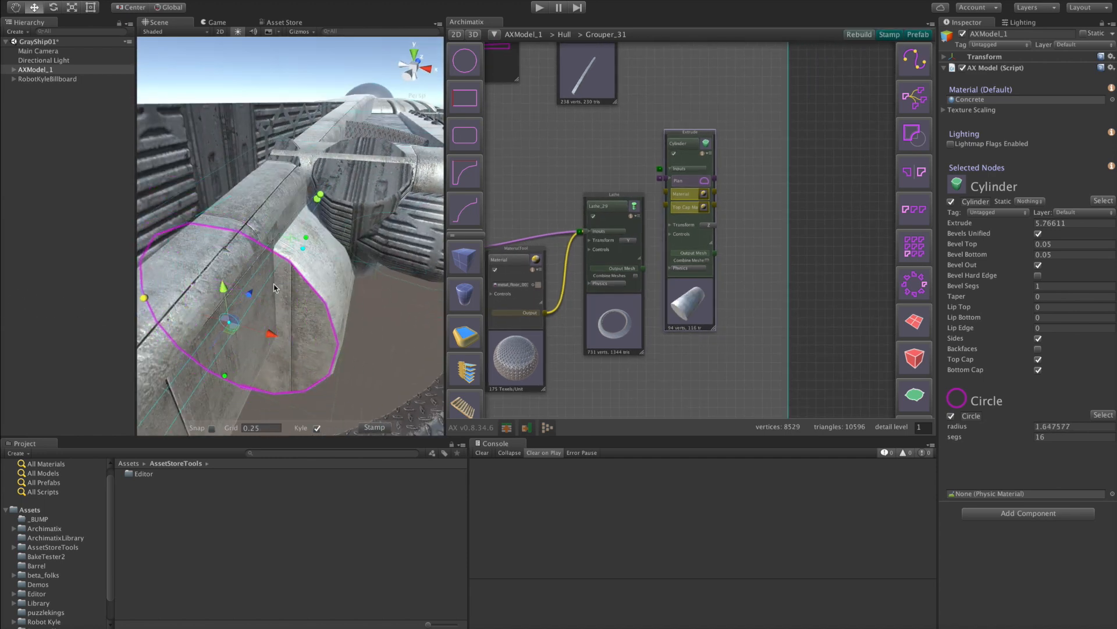
scroll(274, 287, "down", 10)
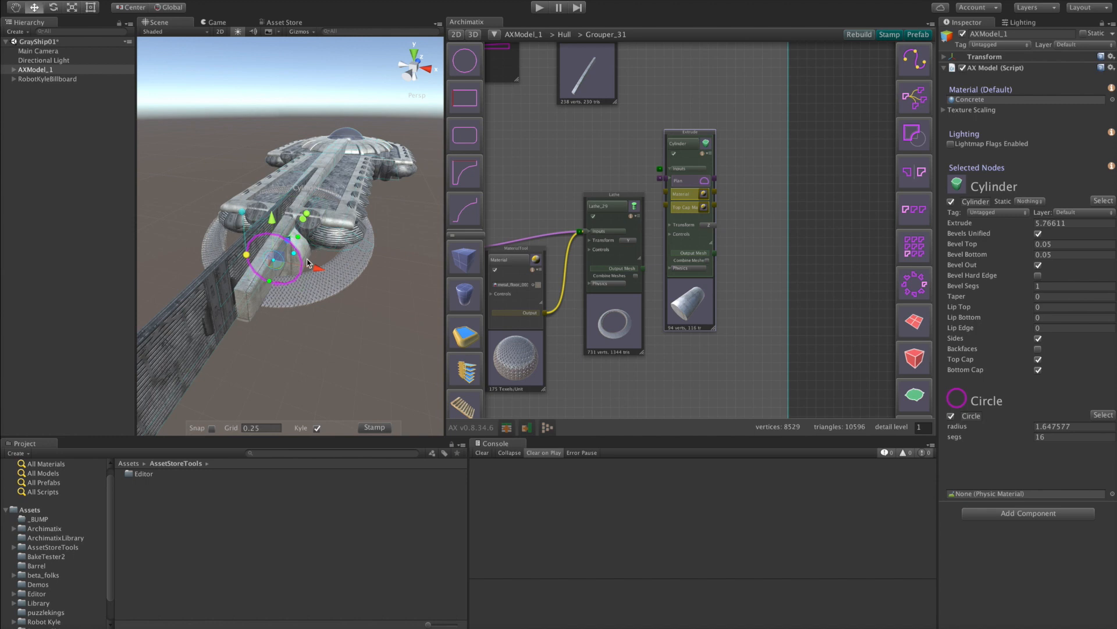
Step: Feed the Cylinder into a PairRepeater with a separation of about 3.37
left_click_drag(672, 281, 815, 198)
left_click(916, 100)
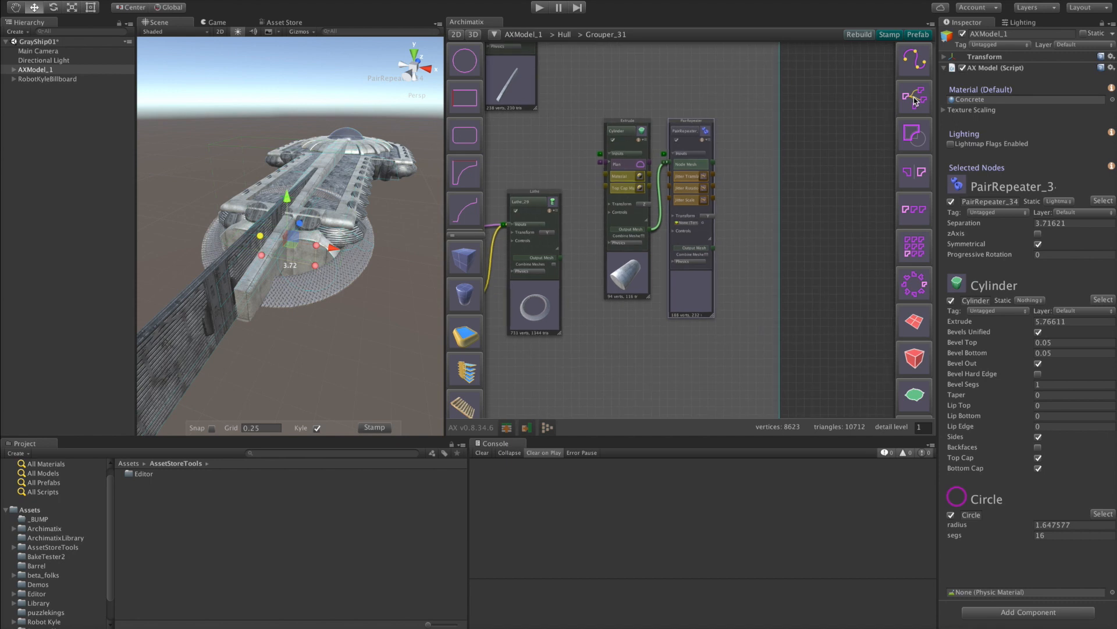
mouse_move(331, 267)
left_mouse_down()
mouse_move(358, 274)
mouse_move(314, 268)
left_mouse_up()
Step: Feed the cylinder pair into a second PairRepeater with a separation of about 12.45
left_click_drag(684, 284, 914, 96)
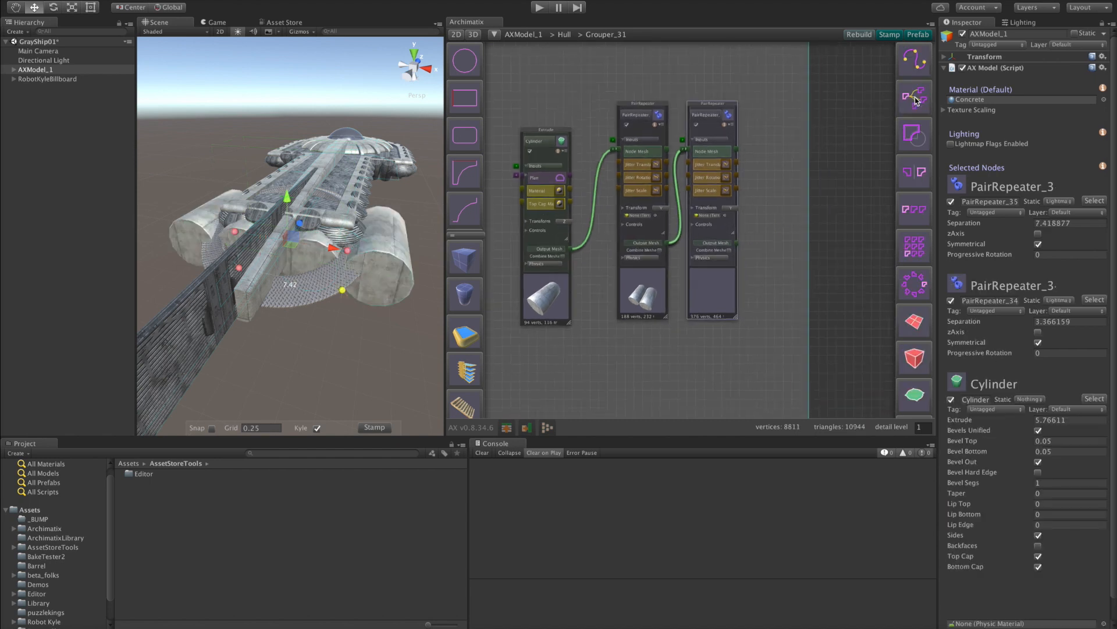
left_click_drag(342, 290, 379, 322)
left_click_drag(391, 369, 273, 386, "alt")
scroll(298, 375, "down", 3)
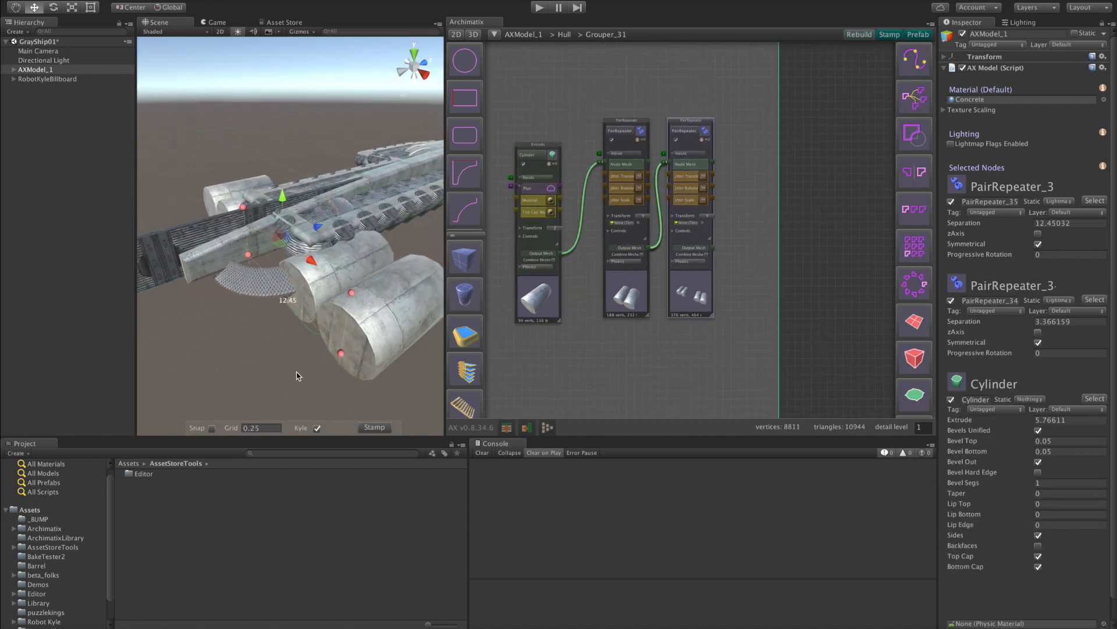
Step: Reduce the separation of the second PairRepeater, which repeats the cylinder pair, to about 6.81
left_click_drag(285, 194, 249, 272, "alt")
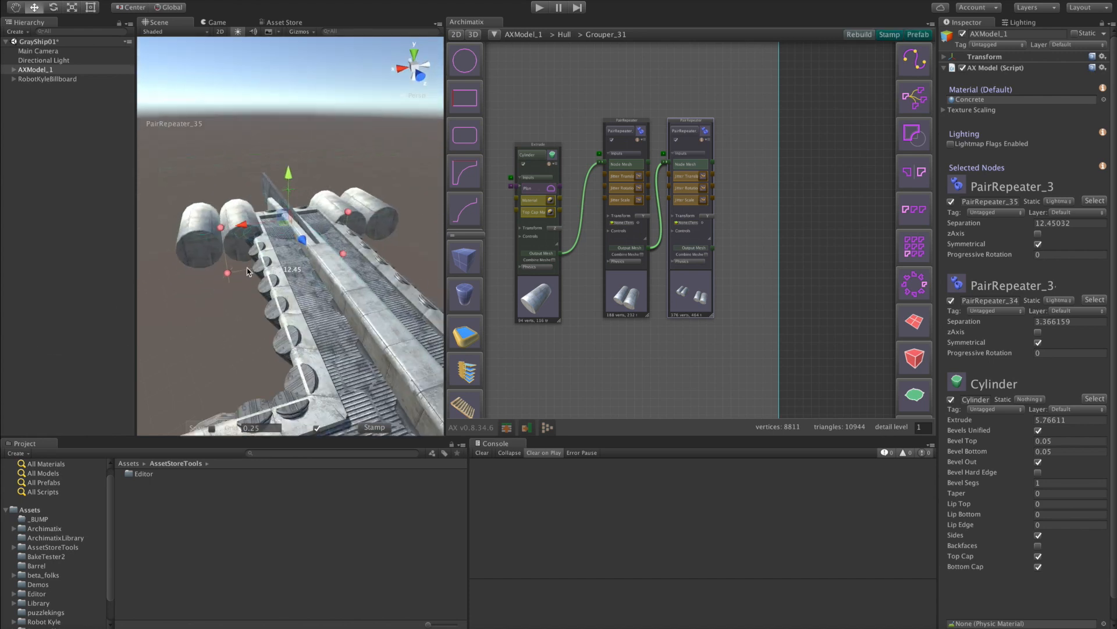
left_click(379, 216)
left_click_drag(168, 279, 219, 275, "alt")
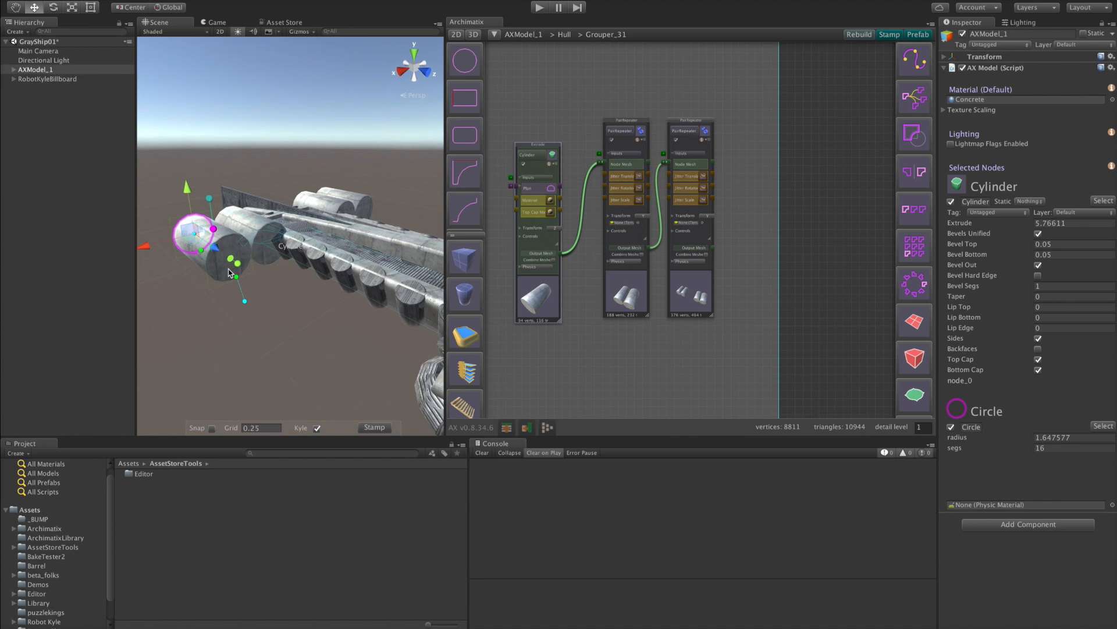
left_click(220, 276)
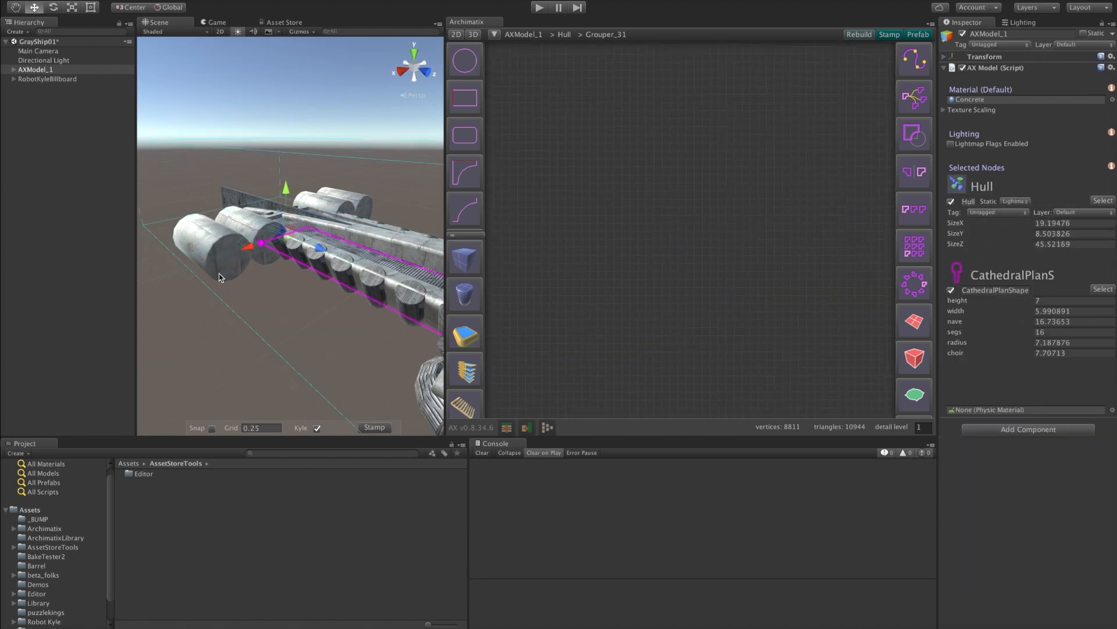
left_click(220, 277)
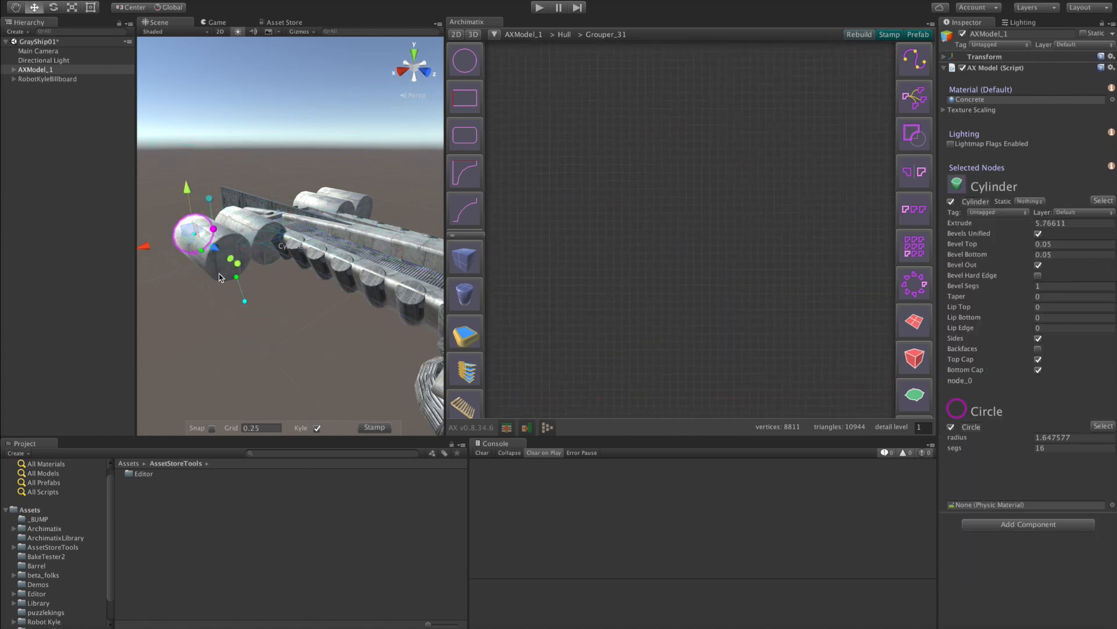
left_click(220, 278)
left_click(220, 277)
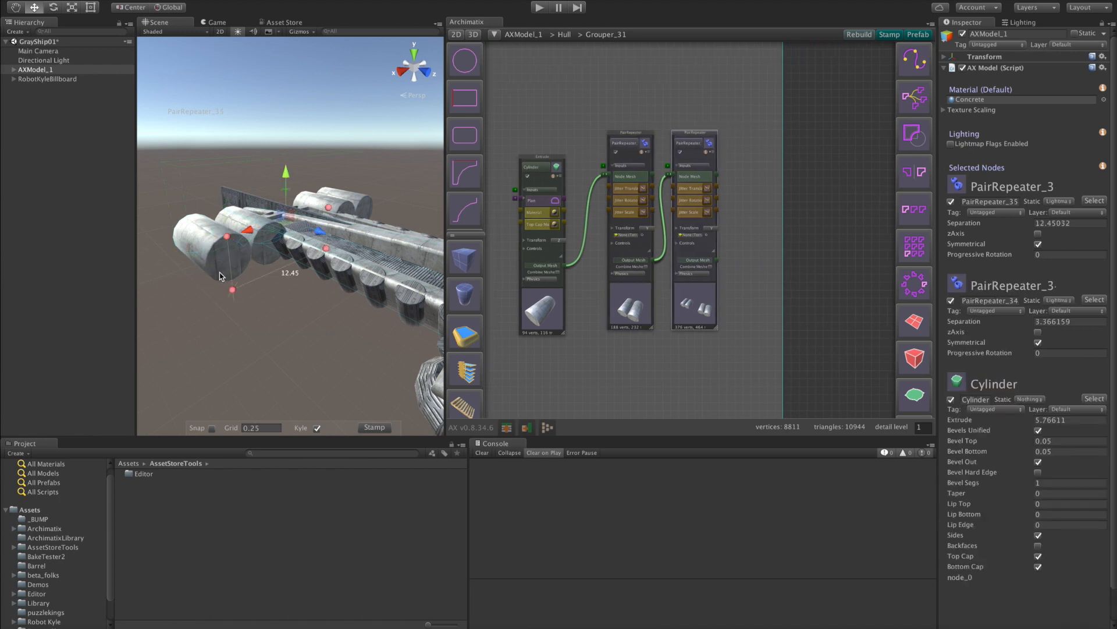
left_click_drag(326, 250, 267, 267)
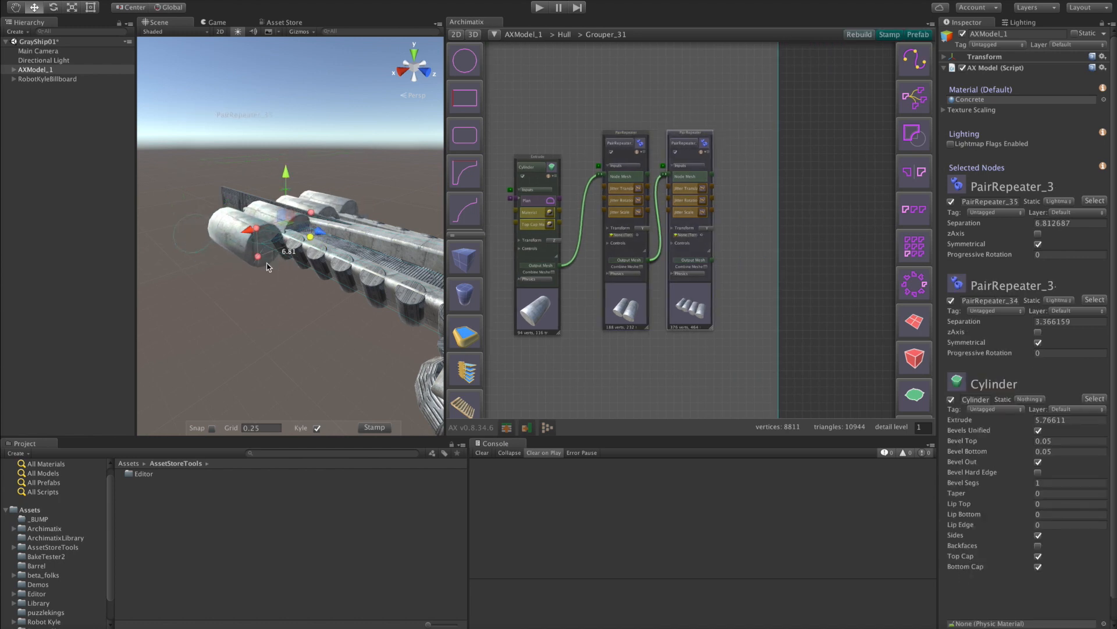
Step: Shrink the engine Cylinder's circle to a radius of about 1.18
left_click(256, 246)
left_click_drag(244, 221, 238, 224)
left_click_drag(227, 280, 402, 302, "alt")
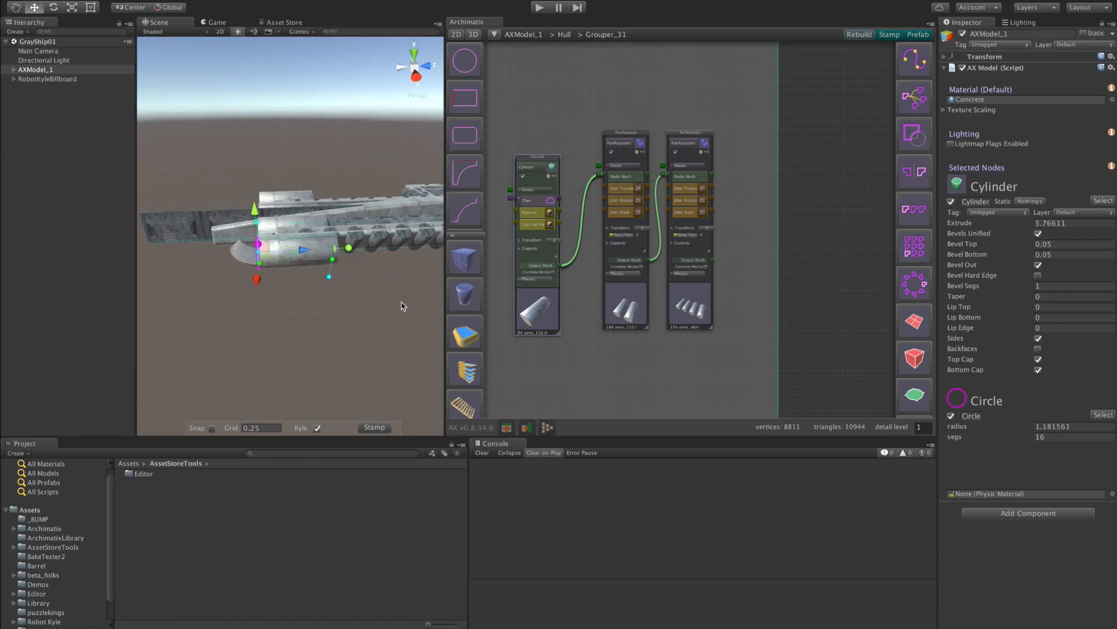
left_click_drag(239, 282, 384, 386, "alt")
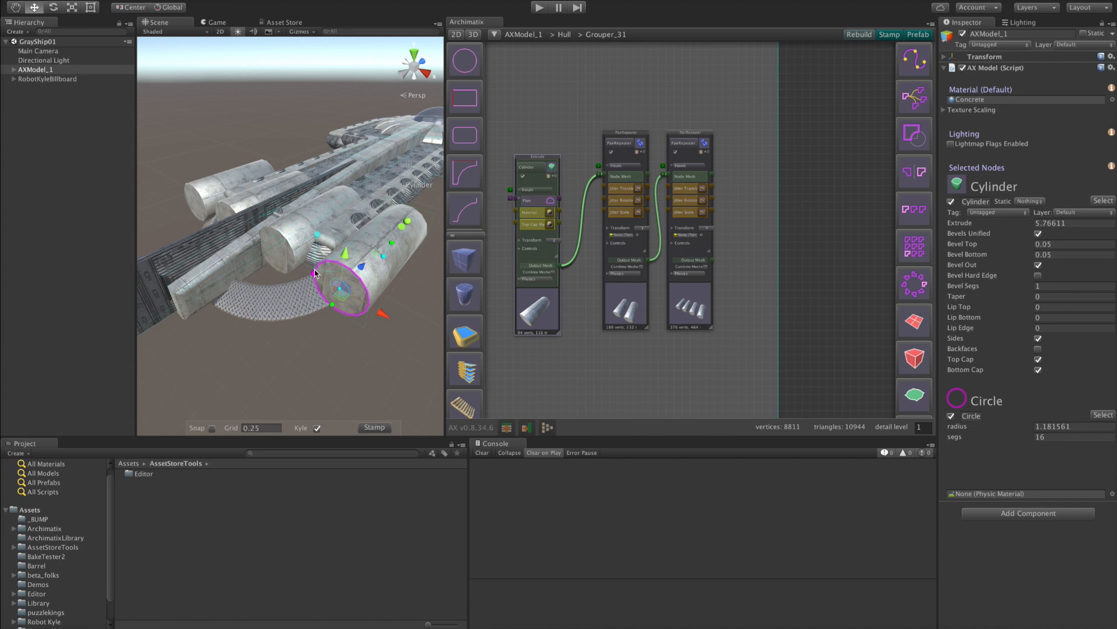
Step: Round the Cylinder's ends with bevels of about 0.88 and 5 bevel segments, and set its extrude to about 8.03 and circle radius to about 0.89
left_click_drag(360, 347, 300, 295, "alt")
left_click_drag(205, 359, 336, 222, "alt")
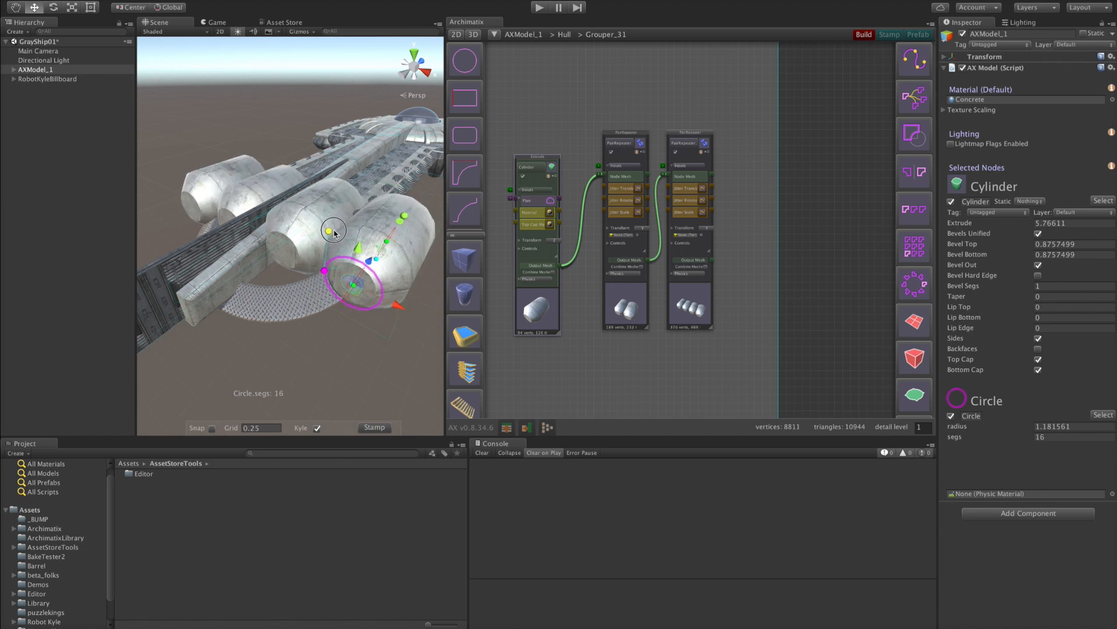
left_click_drag(404, 320, 371, 332, "alt")
left_click_drag(200, 237, 227, 275)
left_click_drag(332, 326, 557, 296)
scroll(397, 350, "down", 10)
scroll(291, 247, "up", 3)
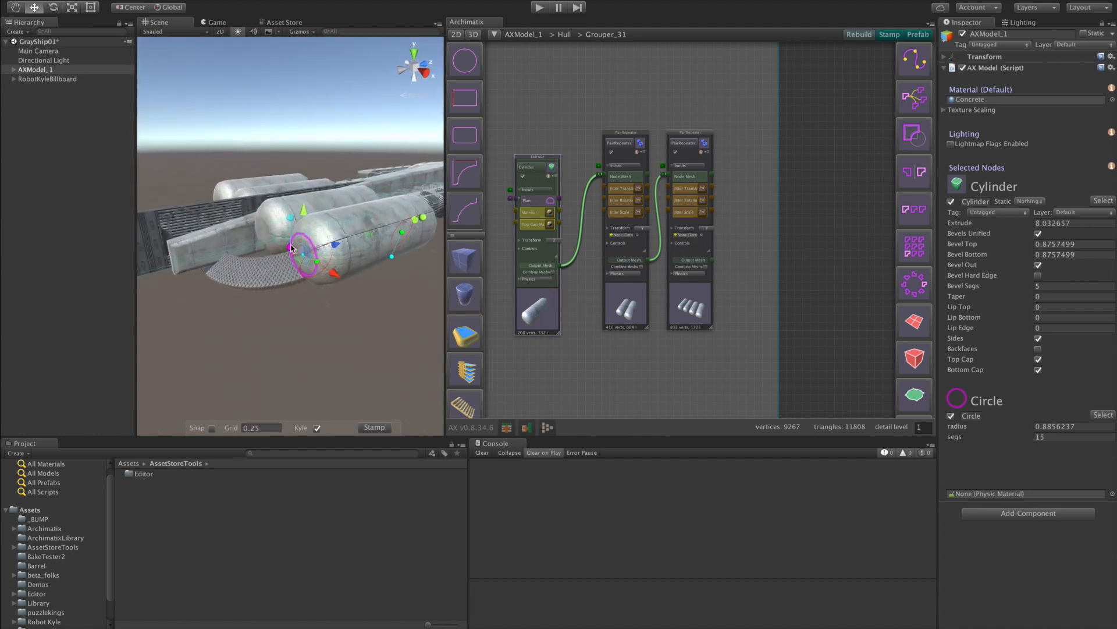
Step: Shorten the Cylinder's extrude to about 7.52, reduce its circle radius to about 0.75, and adjust its vertical position
left_click_drag(396, 322, 322, 290, "alt")
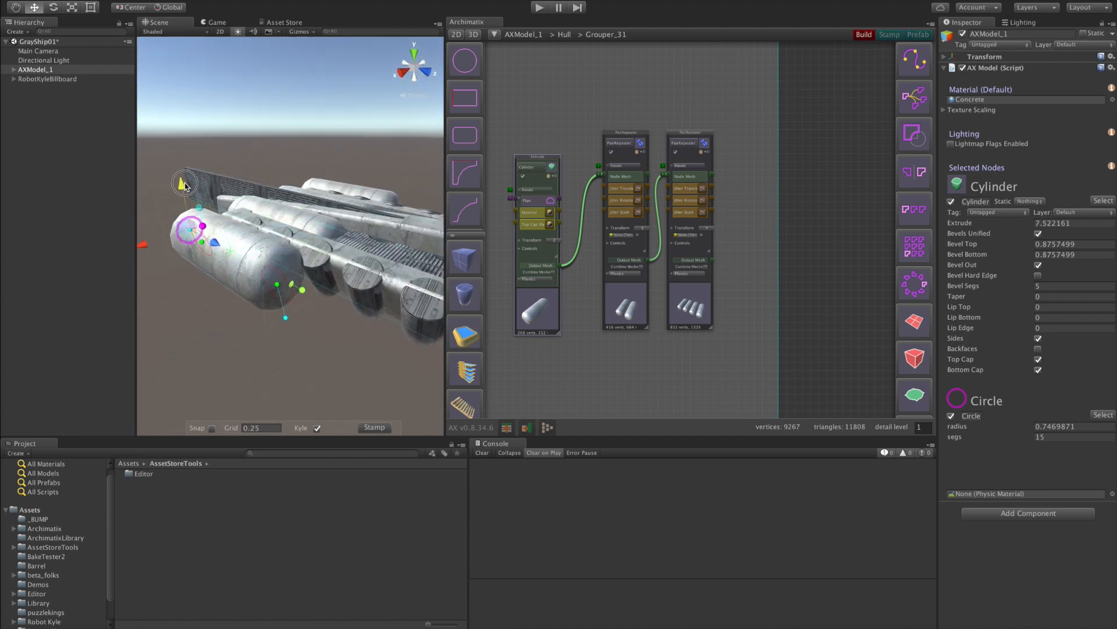
left_click(233, 239)
left_click_drag(214, 239, 228, 236)
Step: Reshape the hull's CathedralPlanShape to a width of about 7.05 and a nave of about 17.18
left_click_drag(268, 198, 320, 230, "alt")
left_click(335, 181)
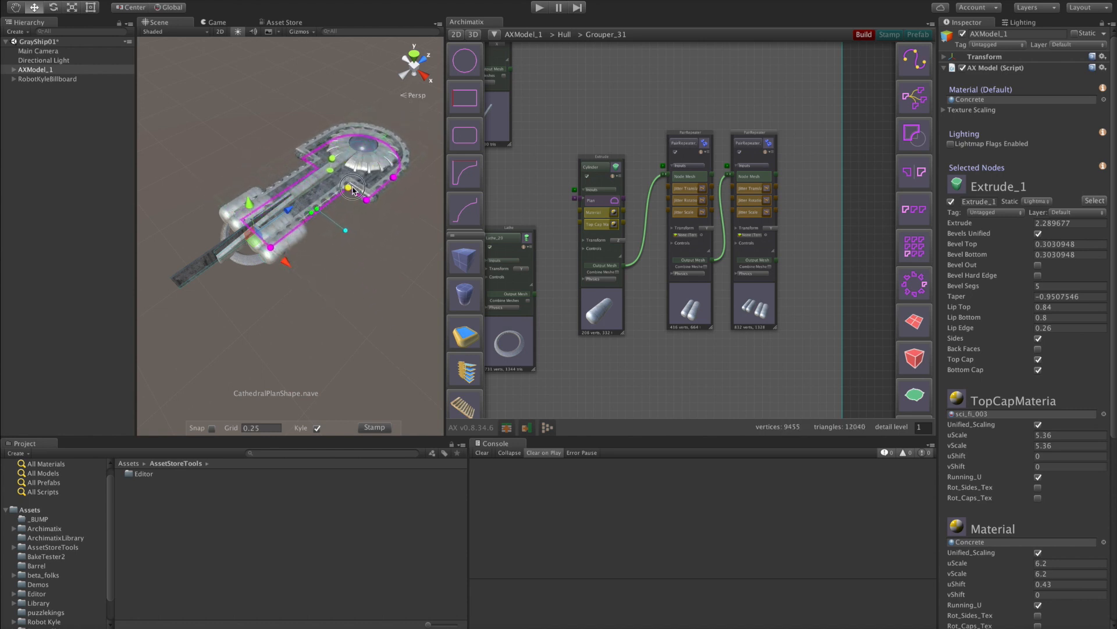
left_click_drag(399, 234, 200, 272, "alt")
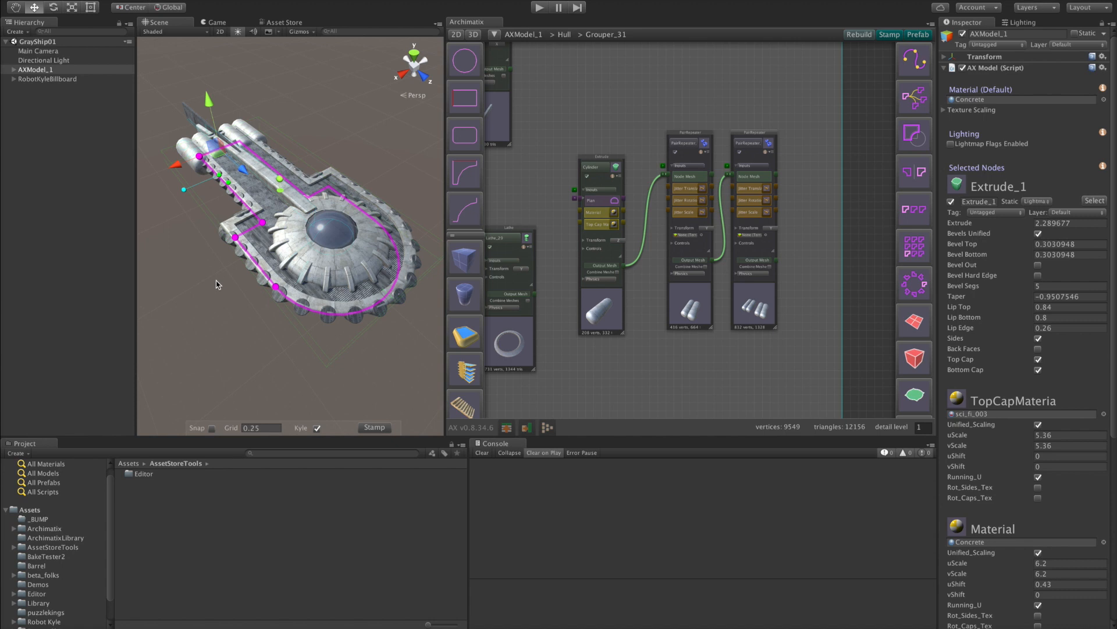
Step: Leave the tail group and the Hull group to reach the CathedralPlanShape node in the model's top-level graph
left_click(564, 34)
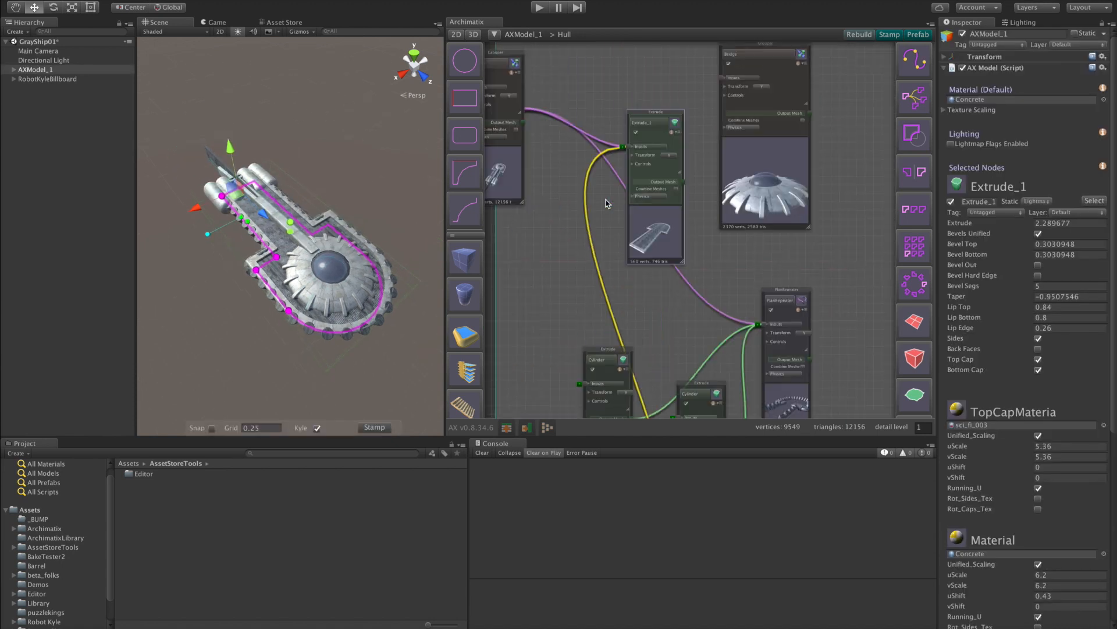
left_click_drag(692, 262, 696, 178)
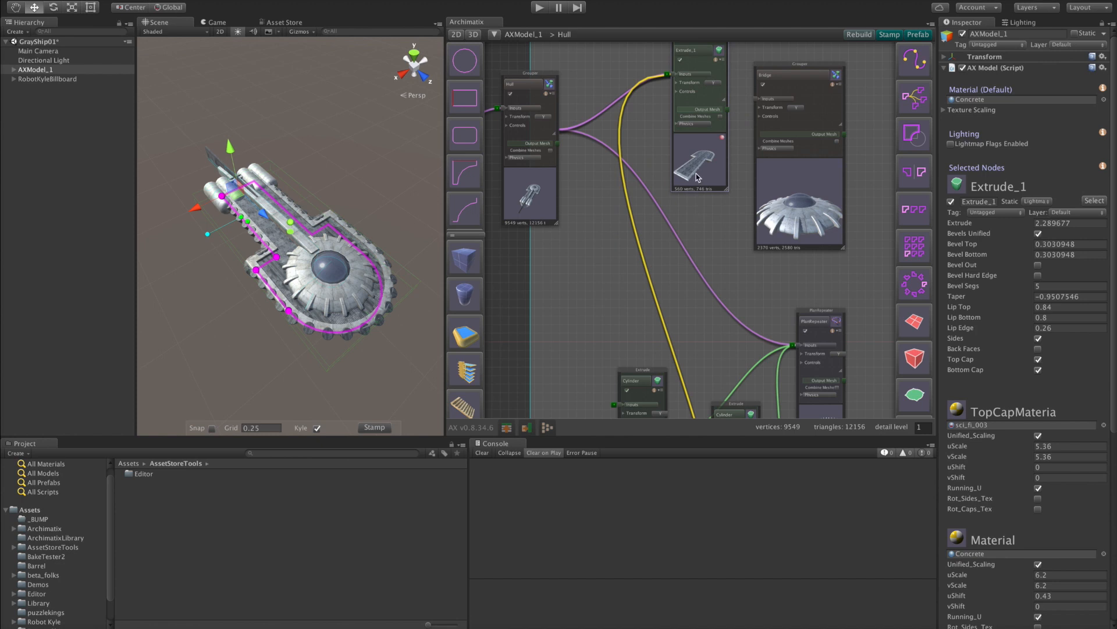
double_click(519, 205)
left_click_drag(532, 348, 590, 279)
scroll(563, 226, "up", 1)
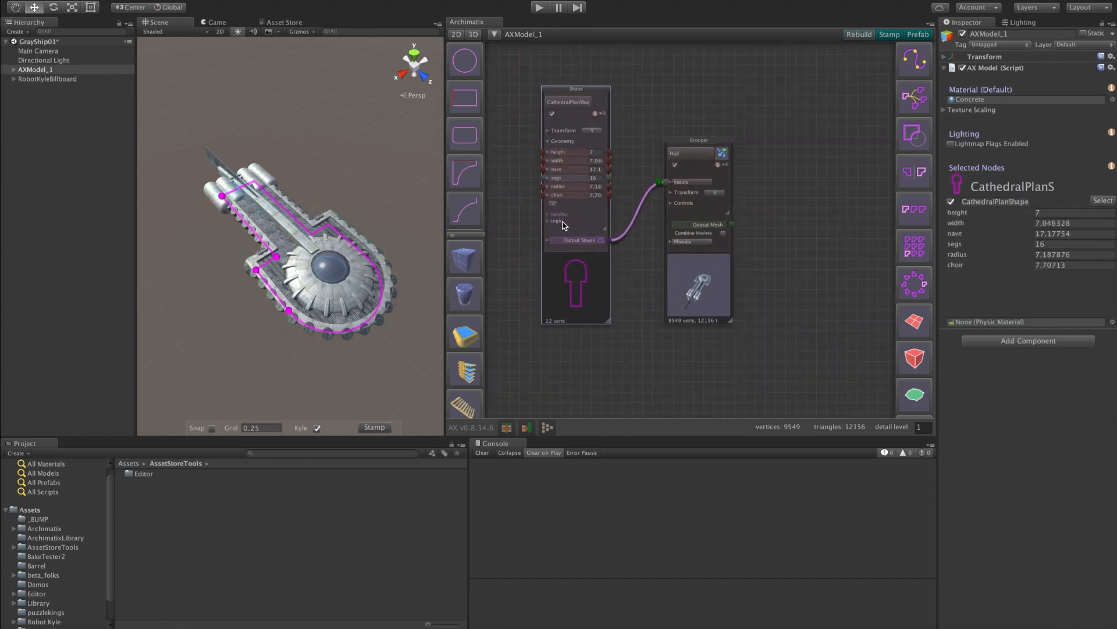
Step: Expand the CathedralPlanShape's output shape settings and set its Thickness to 1.16
scroll(564, 225, "up", 2)
left_click(542, 128)
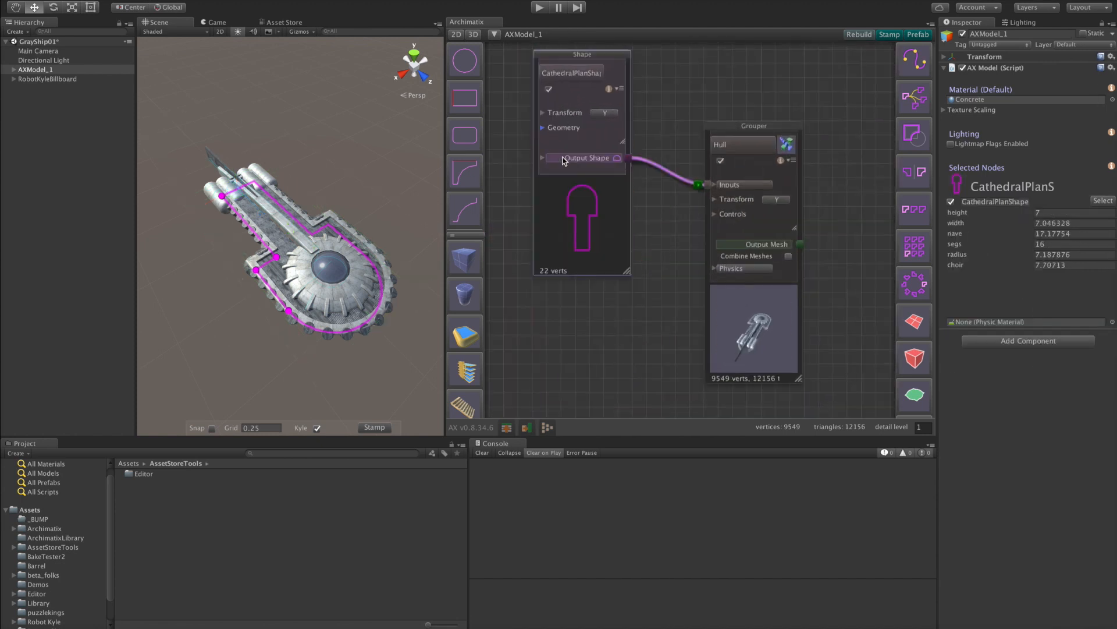
left_click(543, 158)
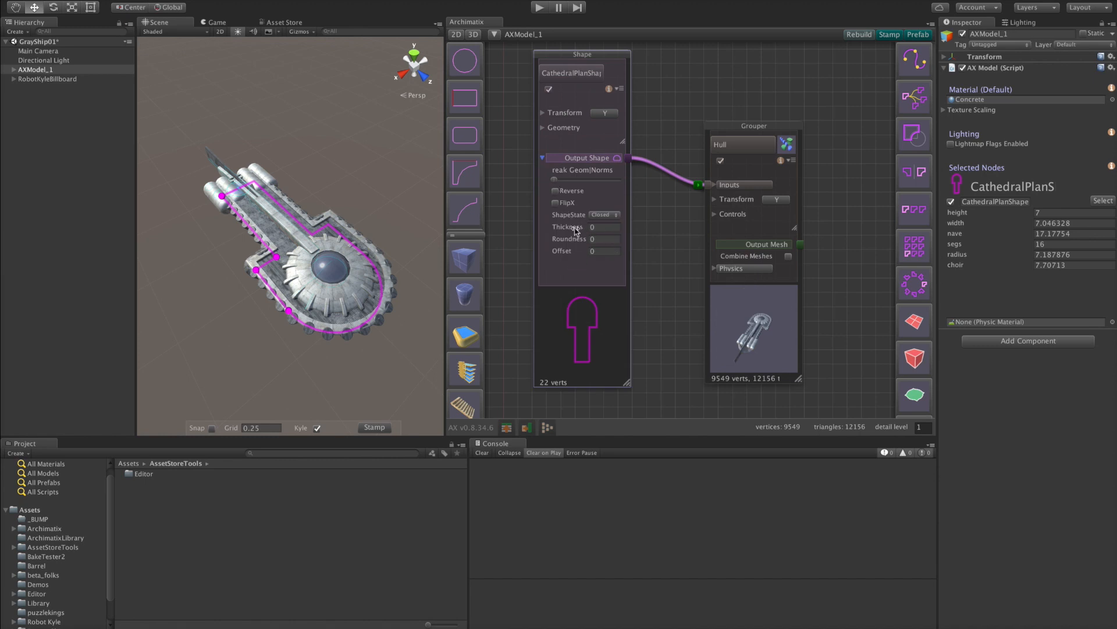
left_click_drag(575, 230, 588, 230)
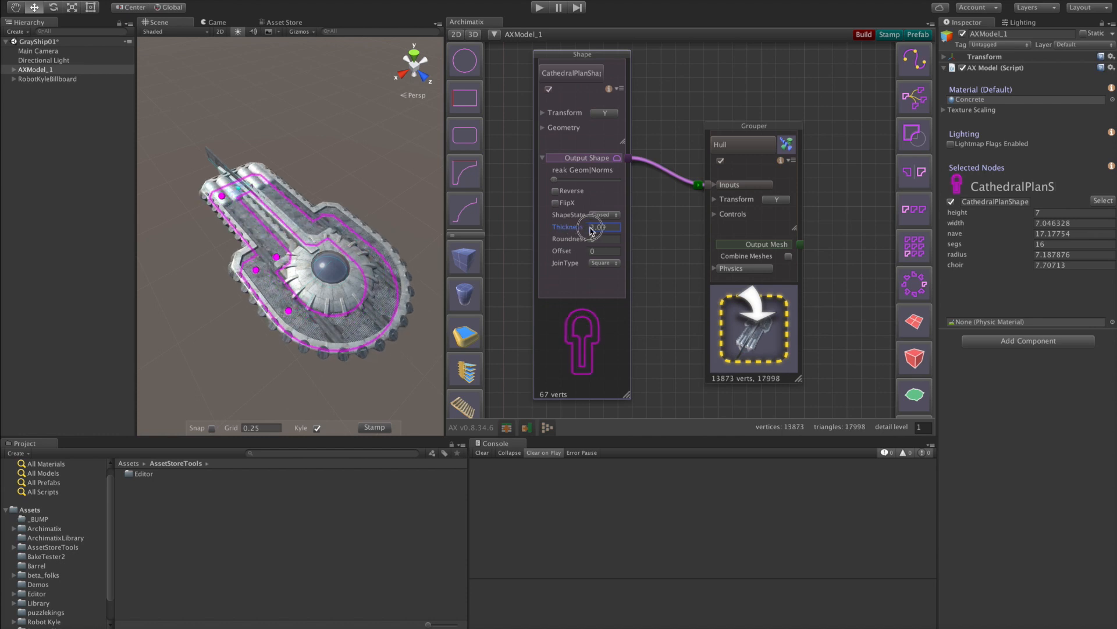
scroll(589, 334, "up", 2)
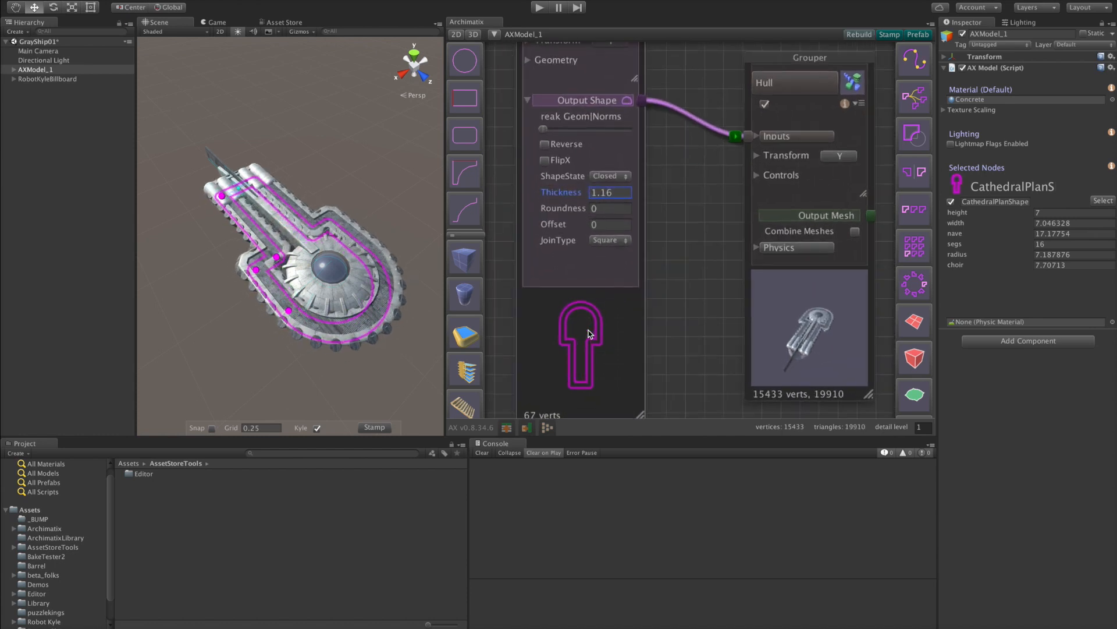
middle_click_drag(588, 330, 665, 225)
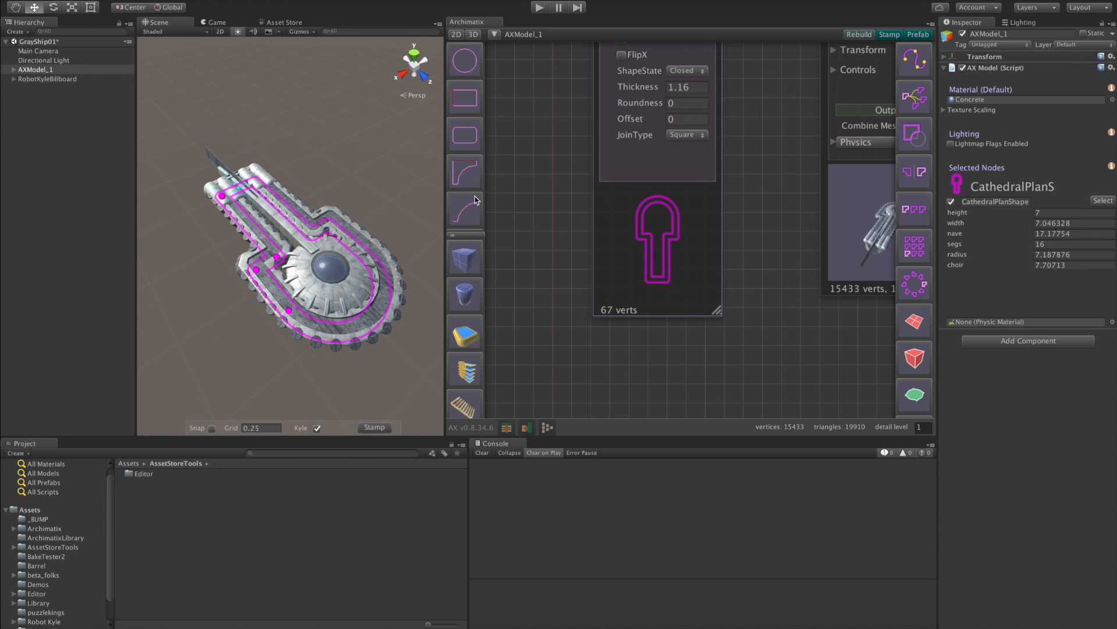
Step: Reshape the hollow hull plan to a radius of about 9.22 and a nave of about 13.43, and view the ship in a maximized scene
left_click_drag(244, 276, 253, 306)
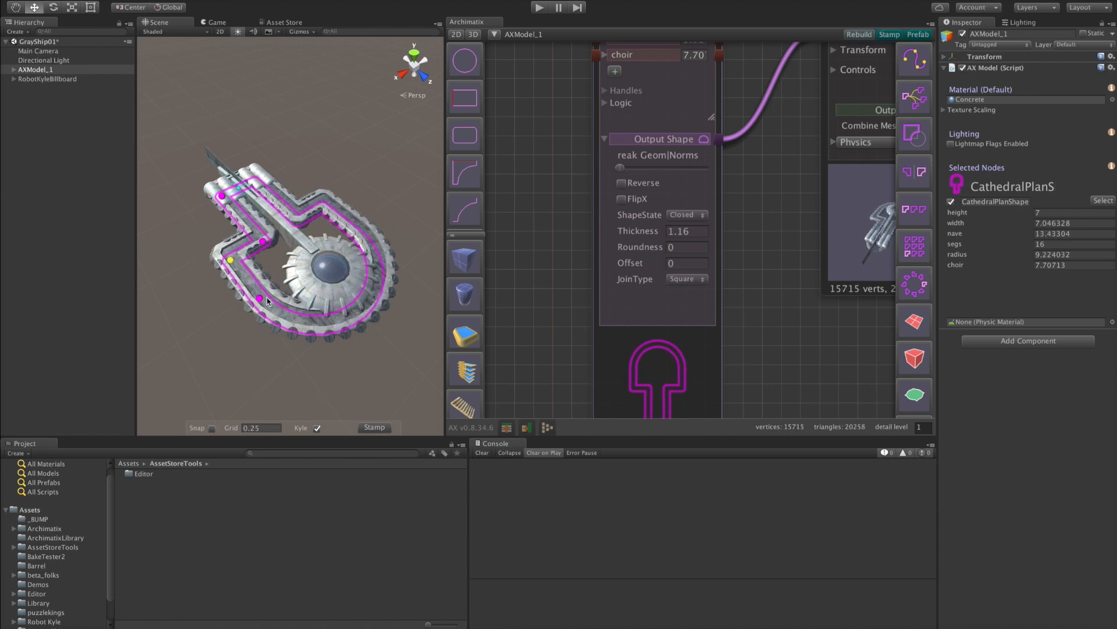
key("shift+space")
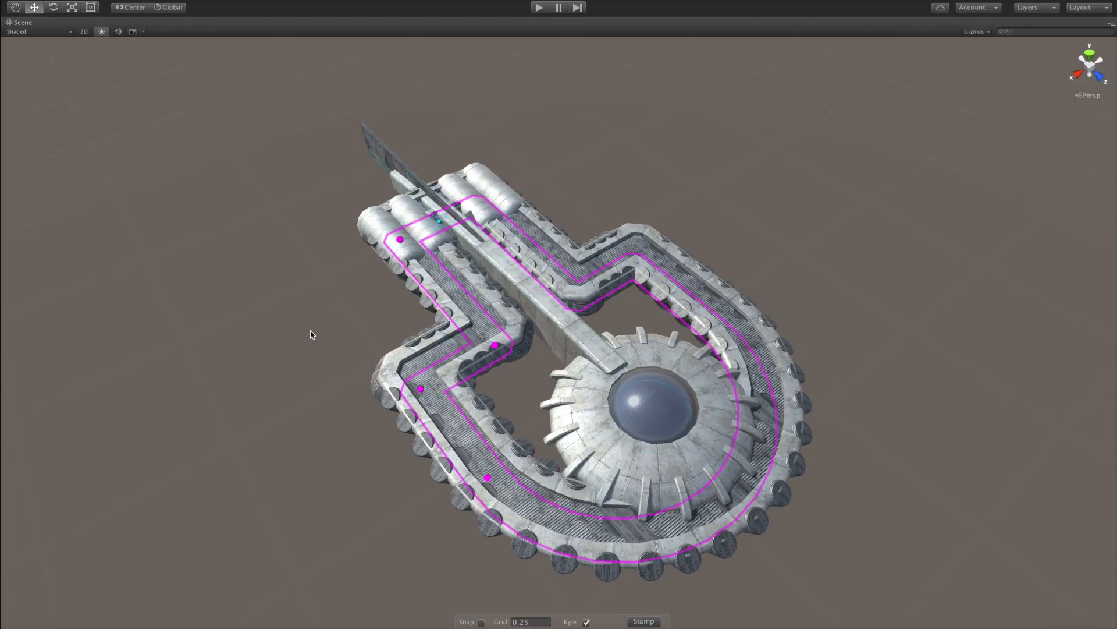
left_click_drag(269, 406, 735, 532, "alt")
left_click_drag(770, 420, 621, 52)
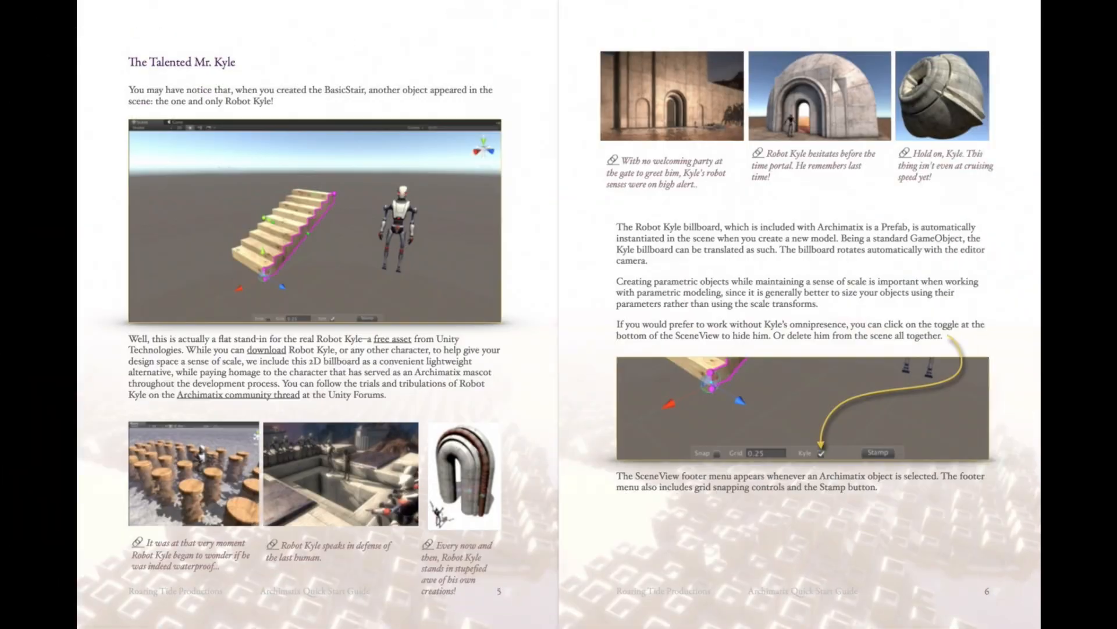